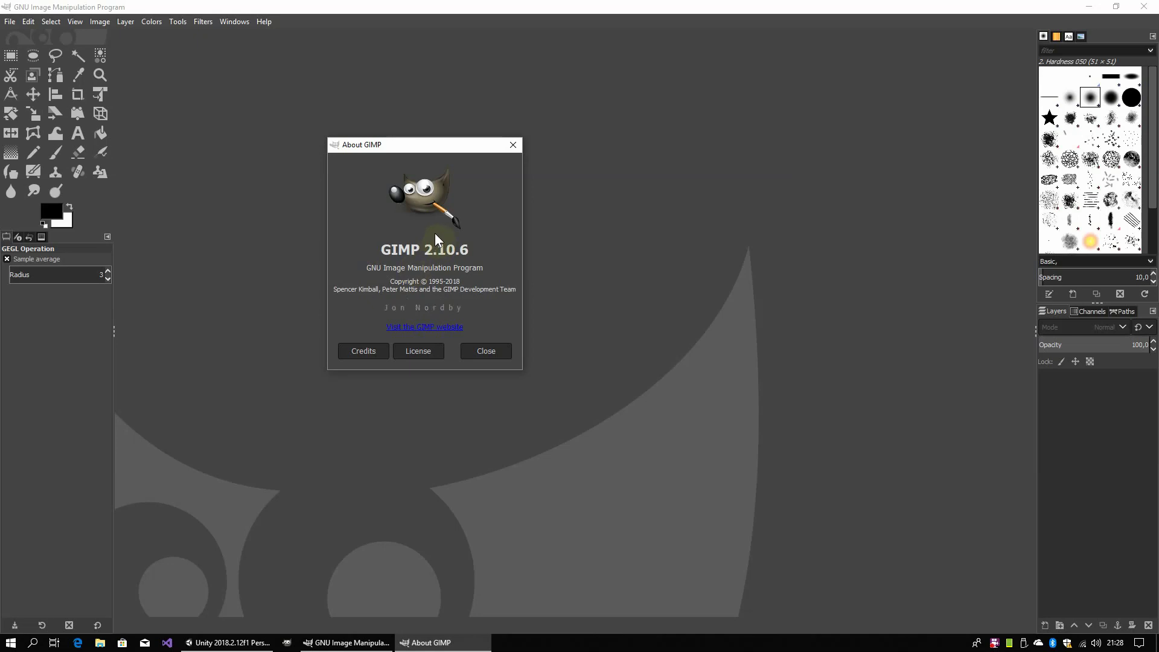
- Close the About GIMP window and create a new blank white 1088 × 1088 px image
left_click(513, 146)
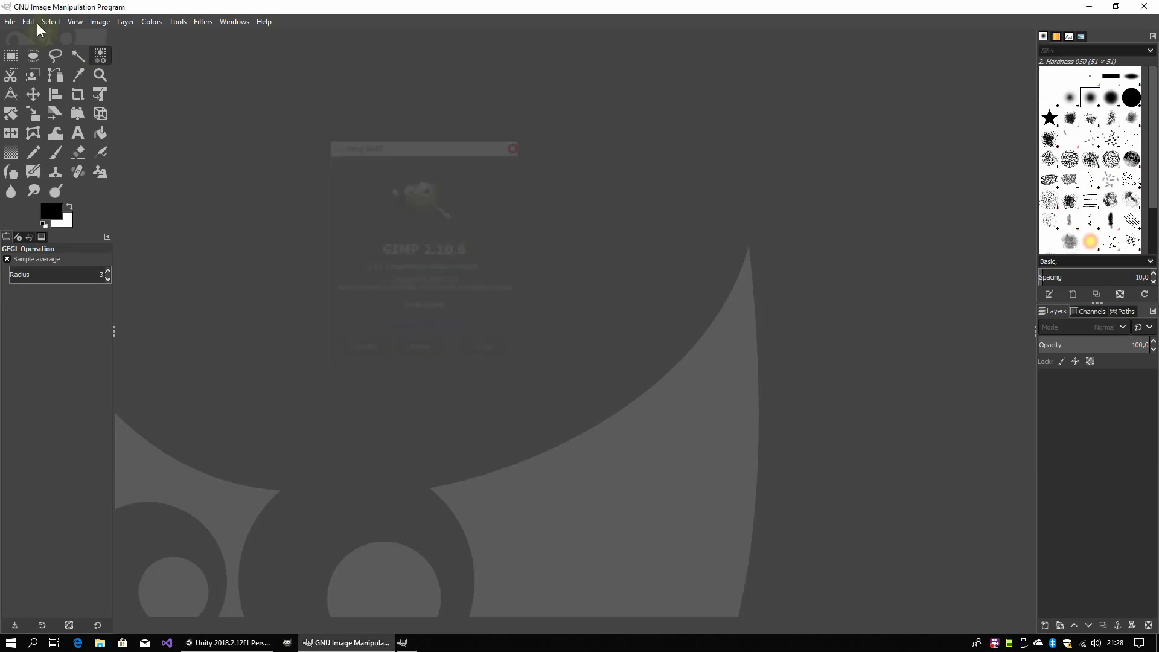
left_click(10, 21)
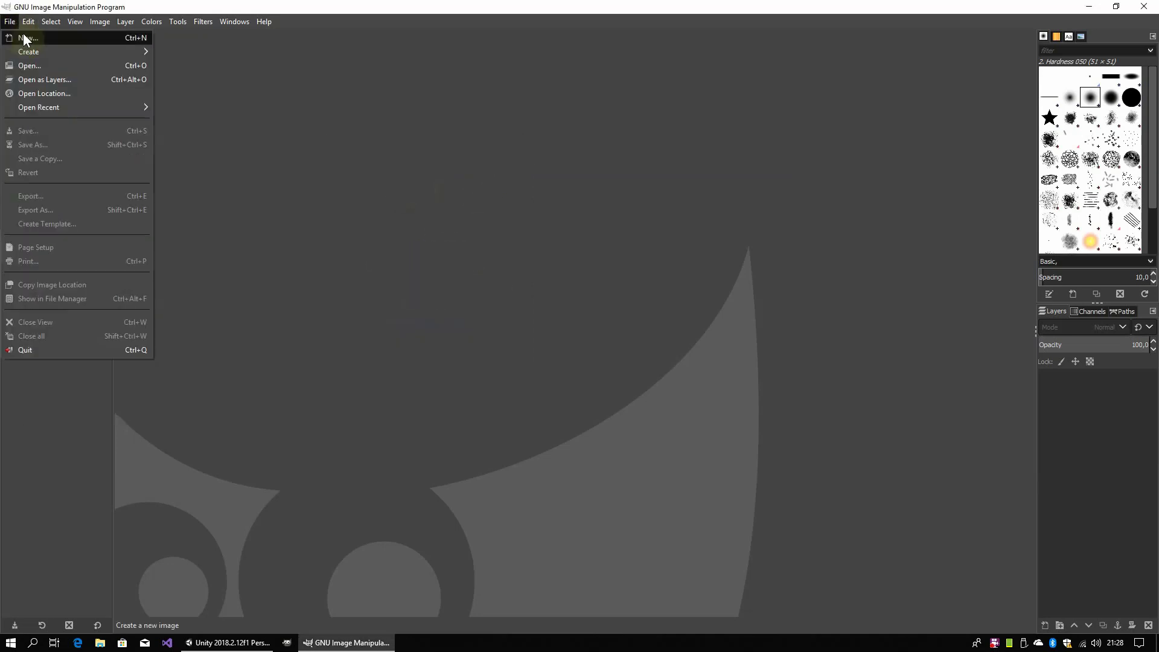
key("Escape")
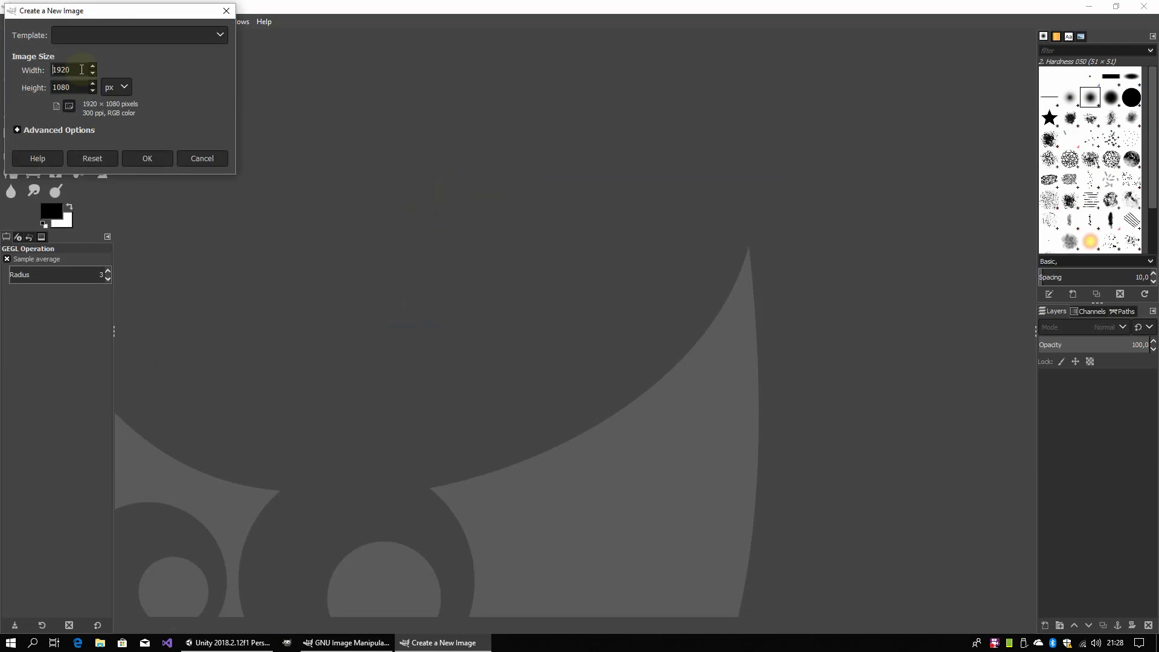
left_click_drag(82, 69, 26, 70)
left_click(140, 155)
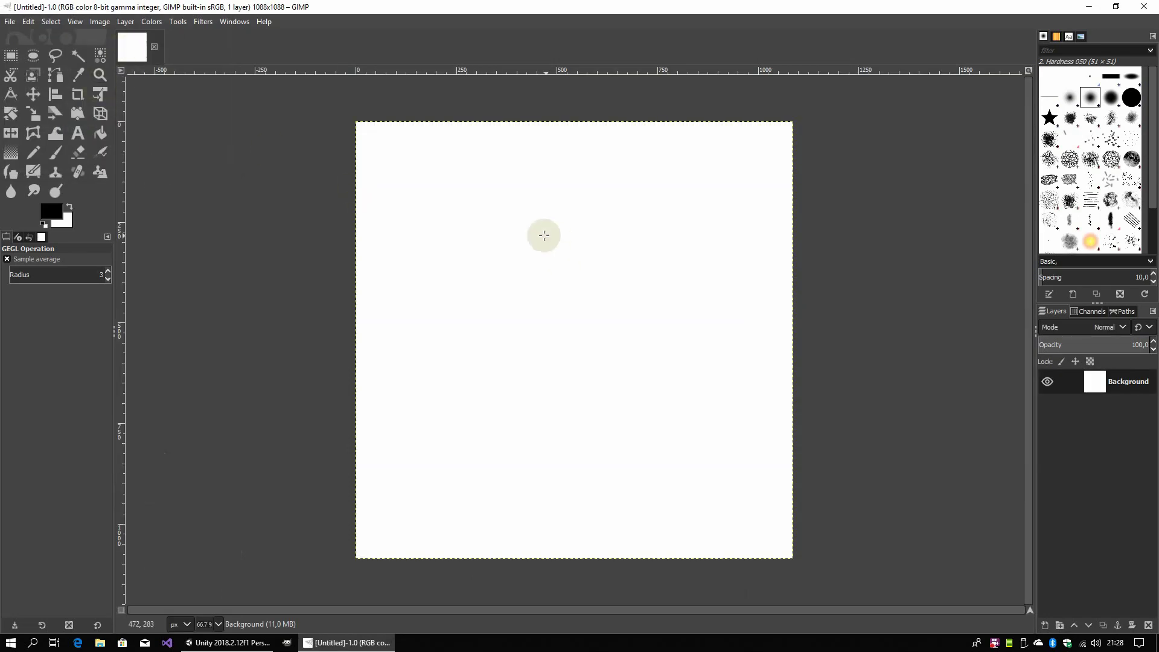
- Show the grid over the canvas and turn on Snap to Grid
left_click(74, 24)
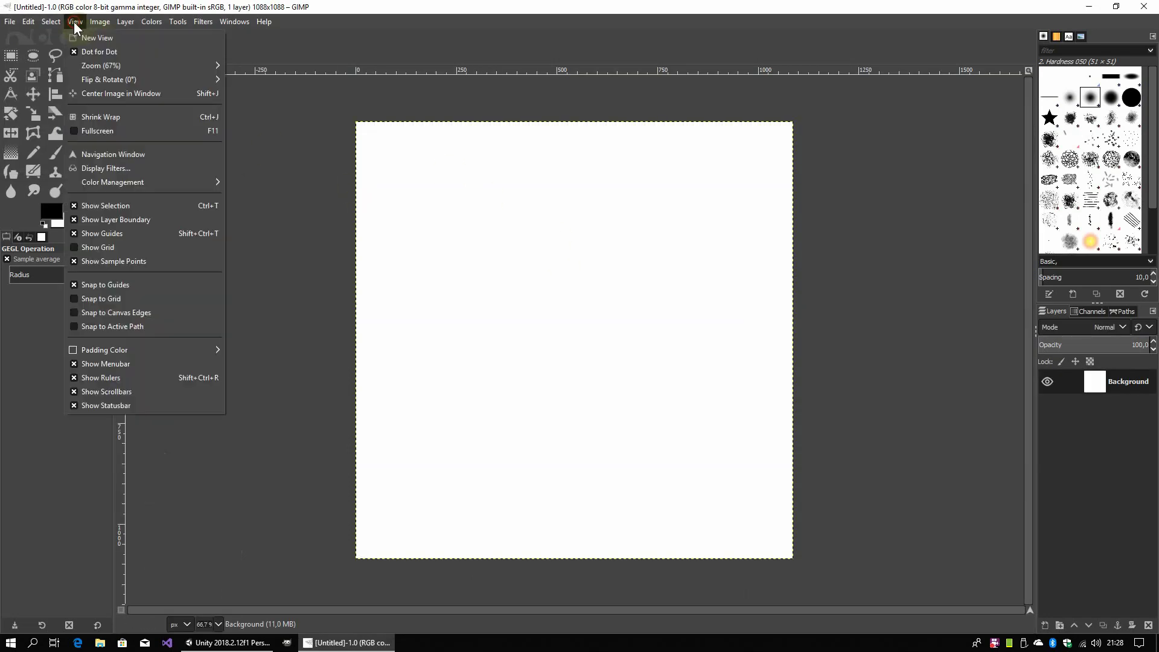
left_click(107, 248)
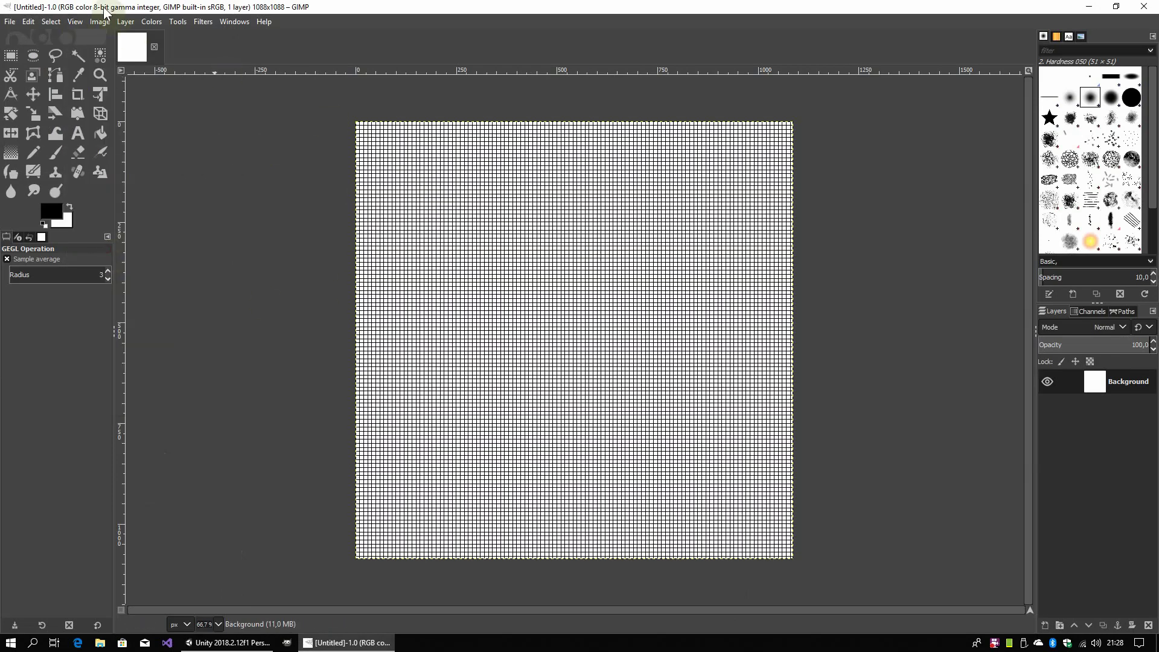
left_click(75, 21)
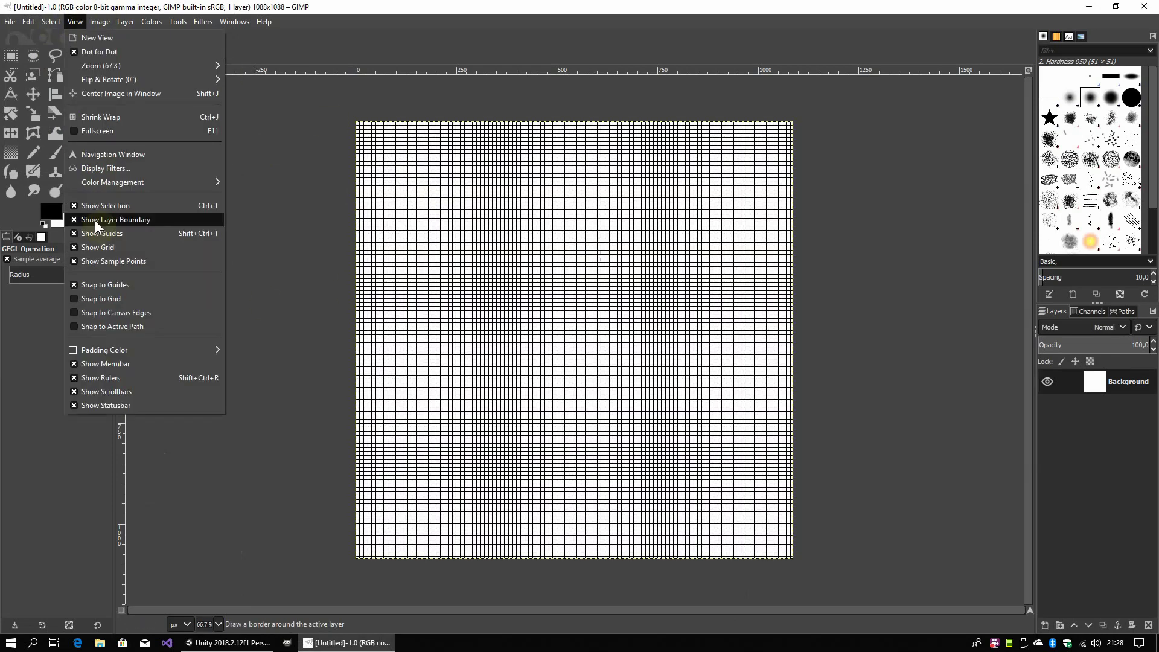
left_click(99, 298)
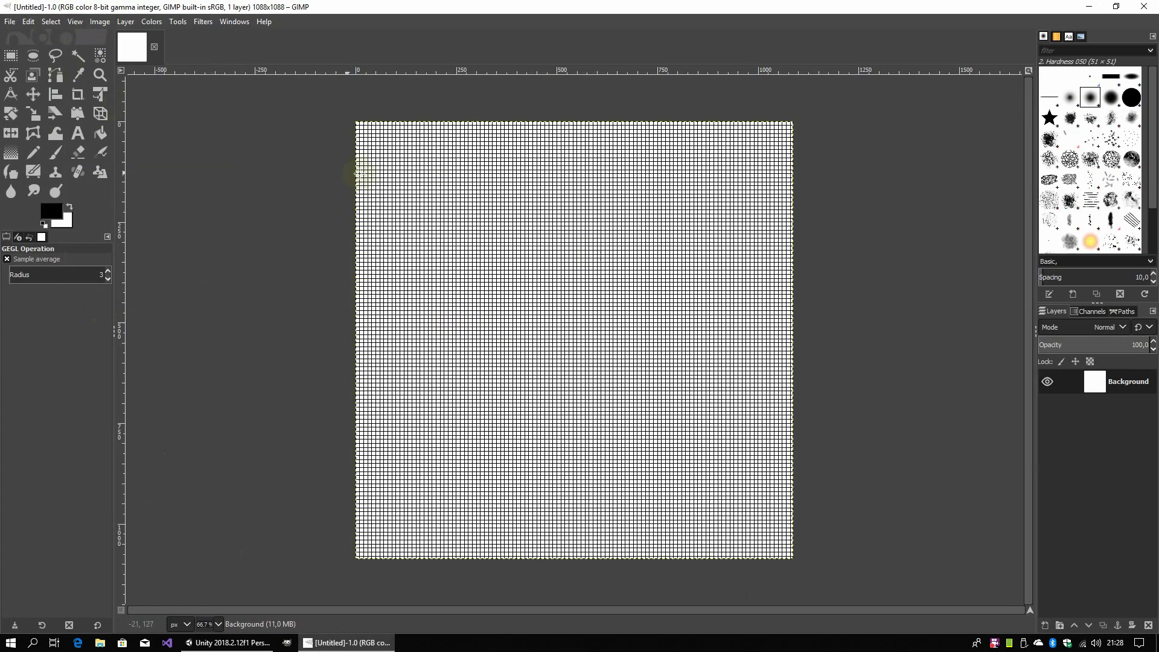
- Set the image grid spacing to 64 pixels in Configure Grid
left_click(100, 24)
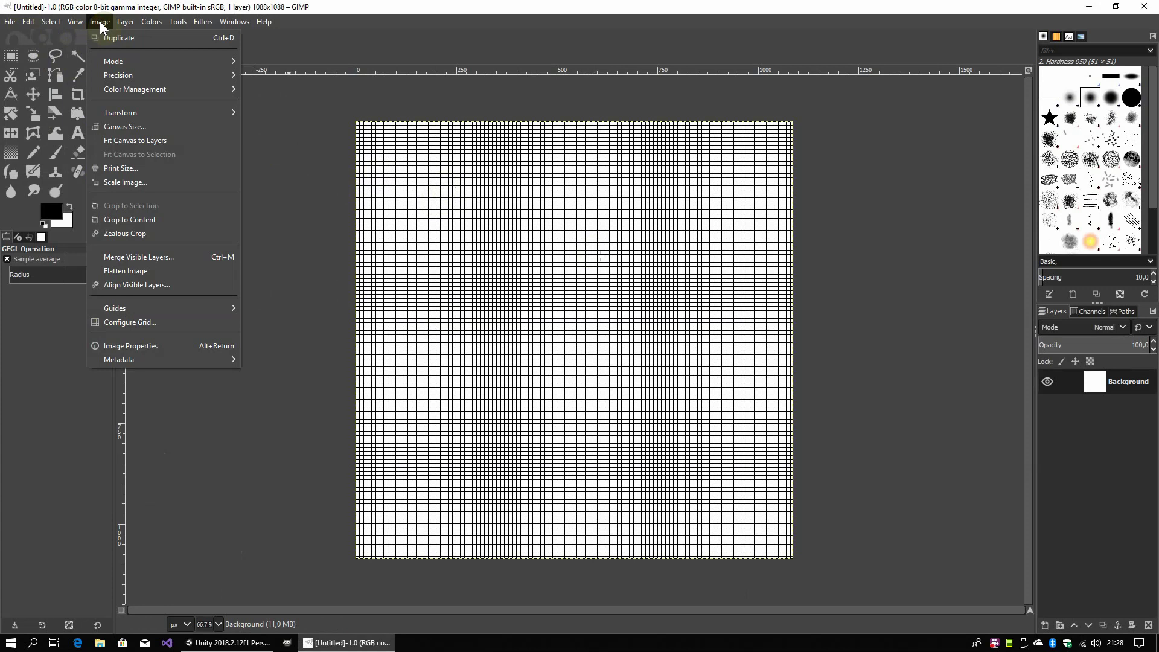
left_click(130, 324)
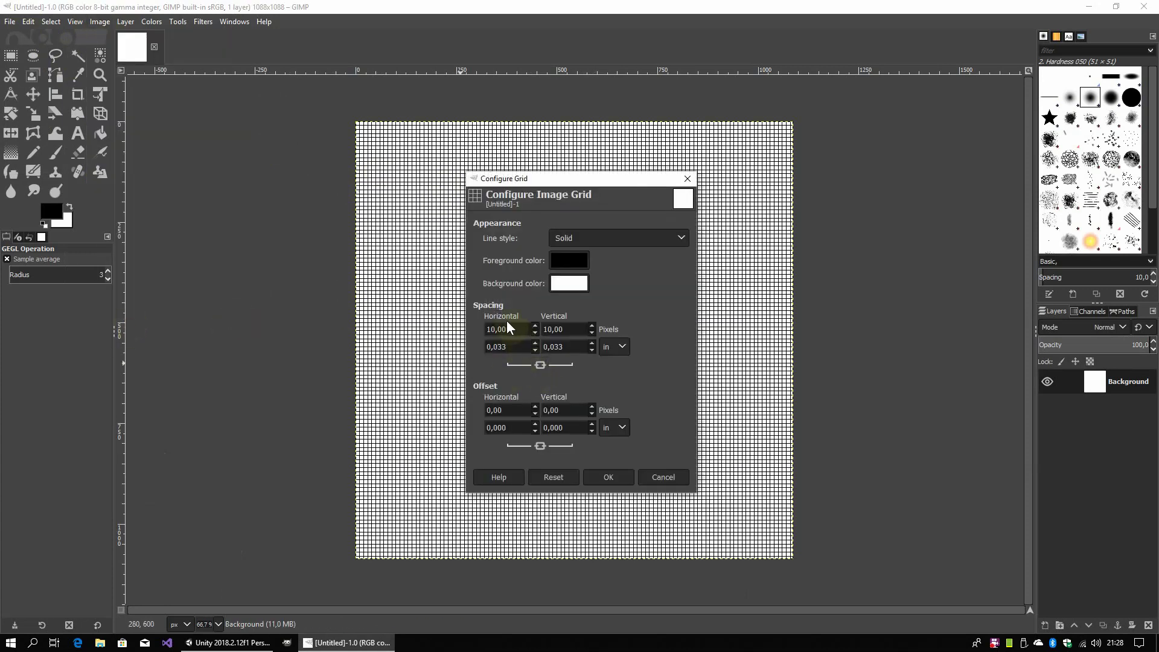
double_click(514, 327)
type("64")
key("Tab")
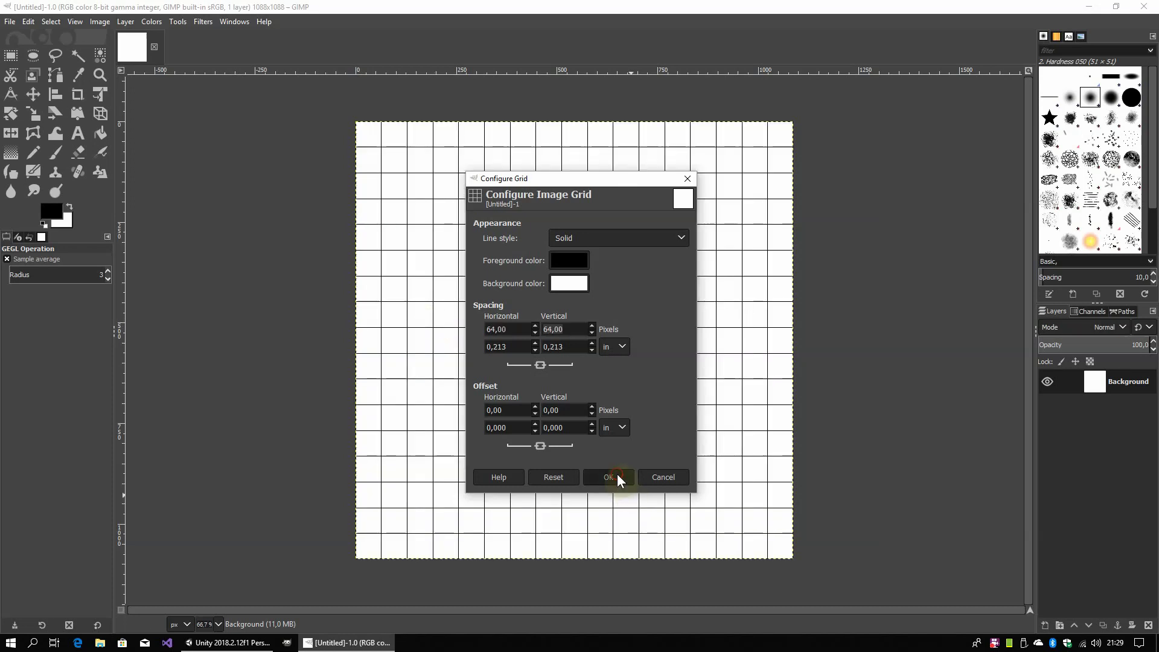
left_click(615, 479)
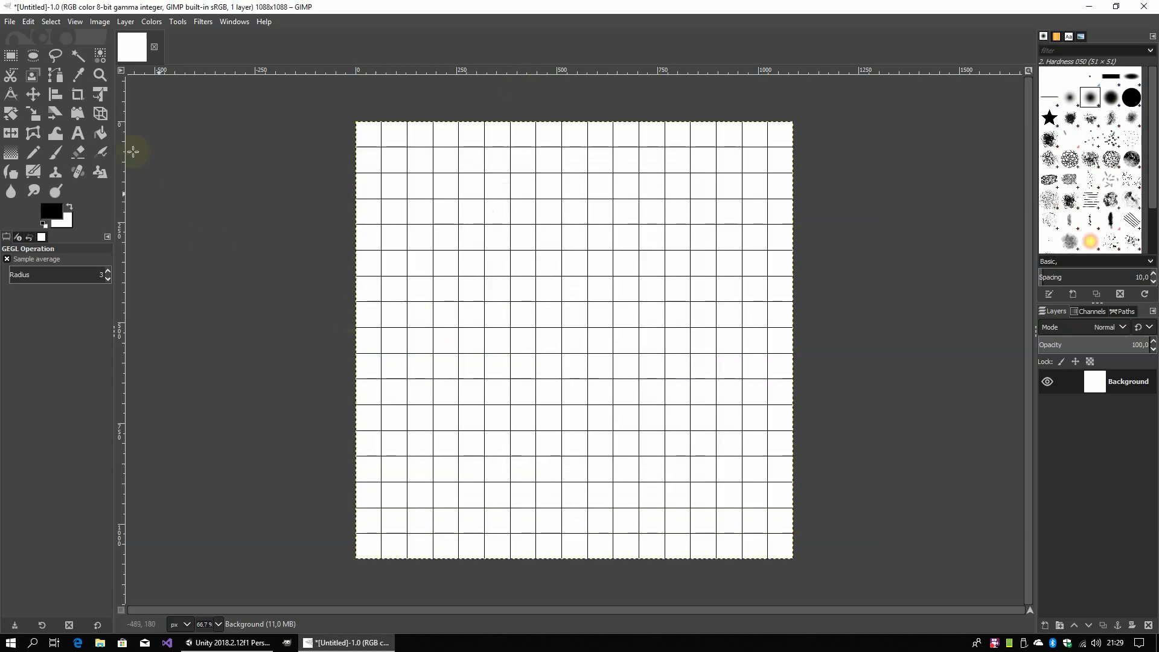
- Rectangle-select a 64 px wide vertical strip down the middle of the image
left_click(11, 56)
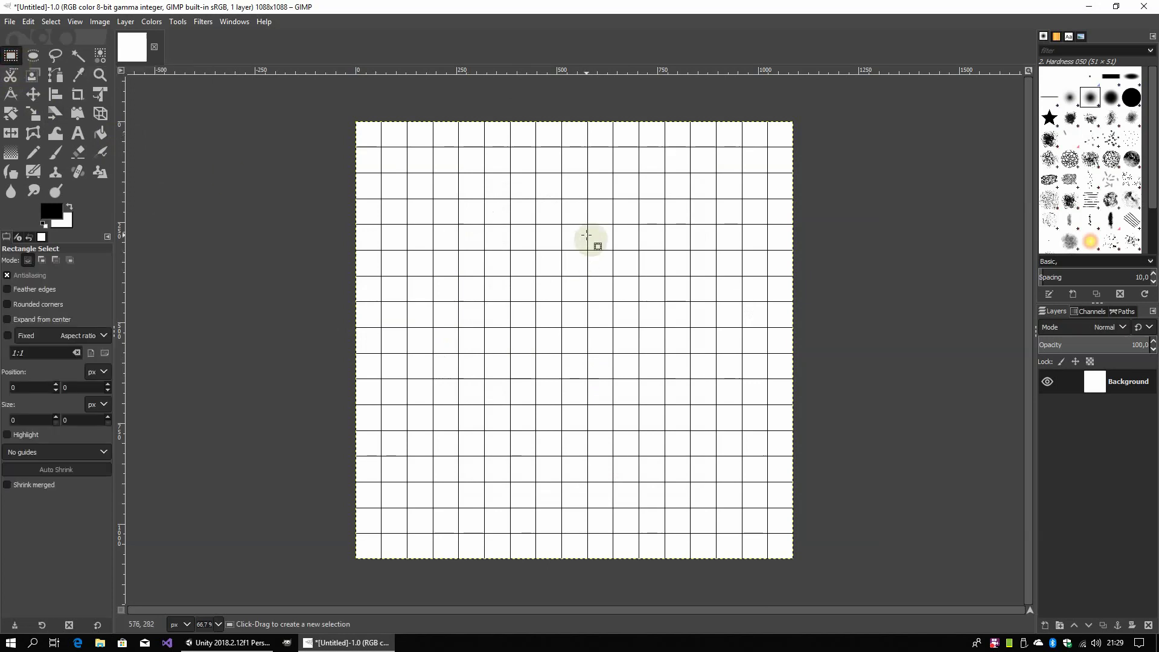
left_click_drag(562, 121, 588, 571)
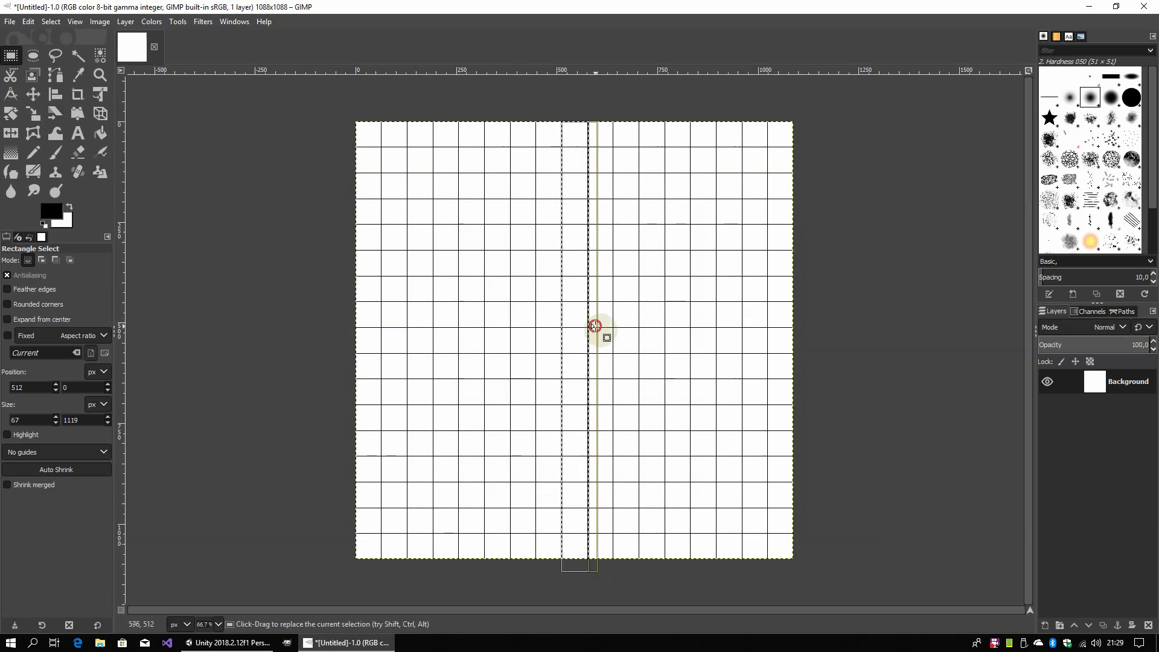
left_click_drag(594, 326, 602, 337)
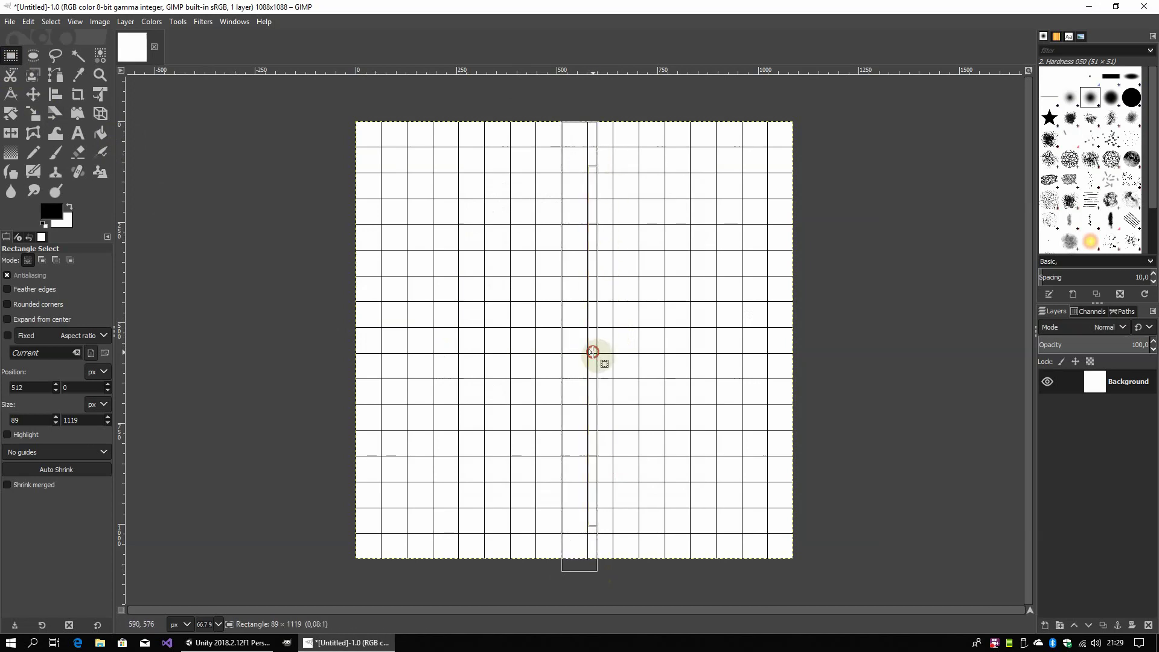
left_click_drag(592, 353, 577, 354)
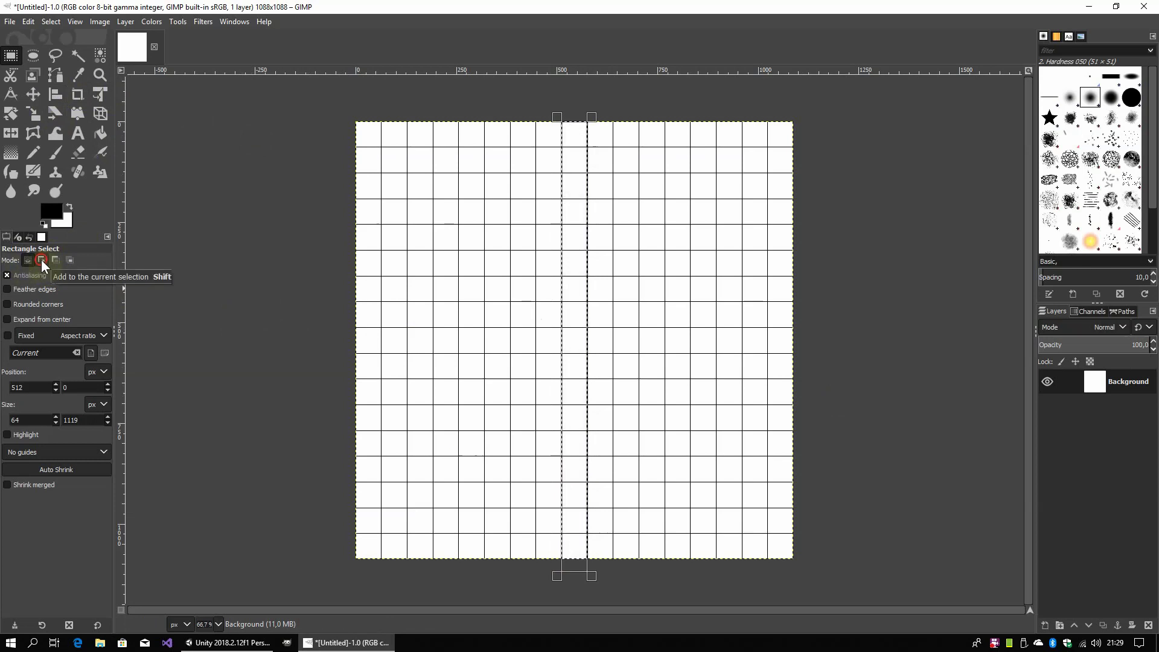
- Add a horizontal band across the centre to the selection, forming a cross
left_click(41, 260)
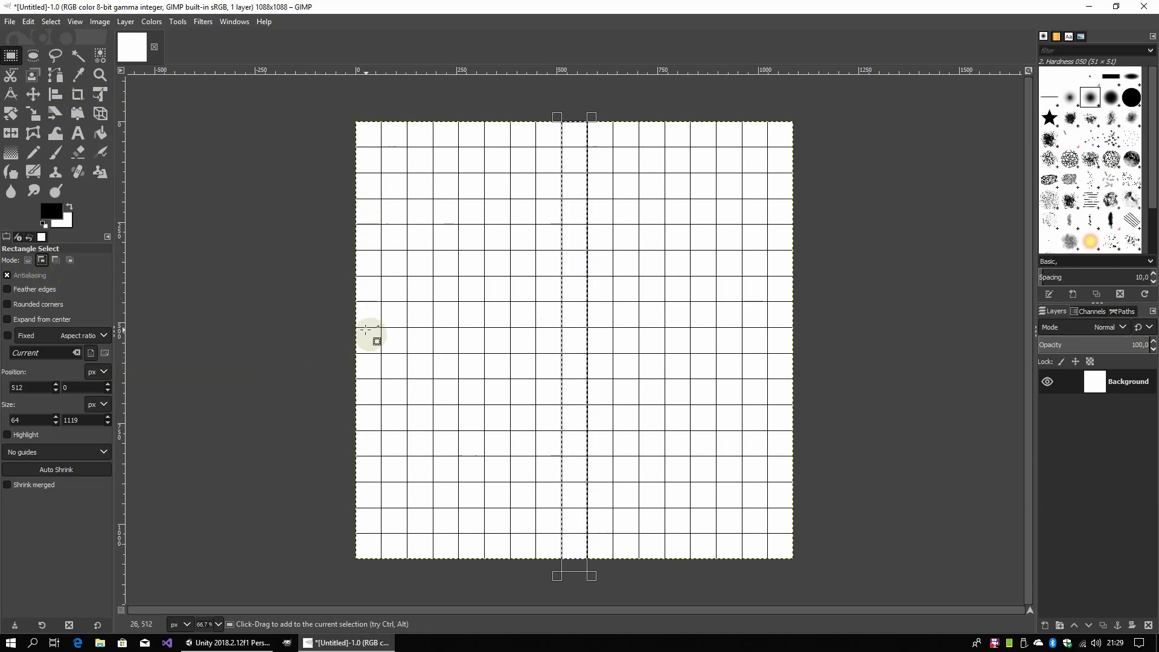
left_click_drag(345, 330, 797, 355)
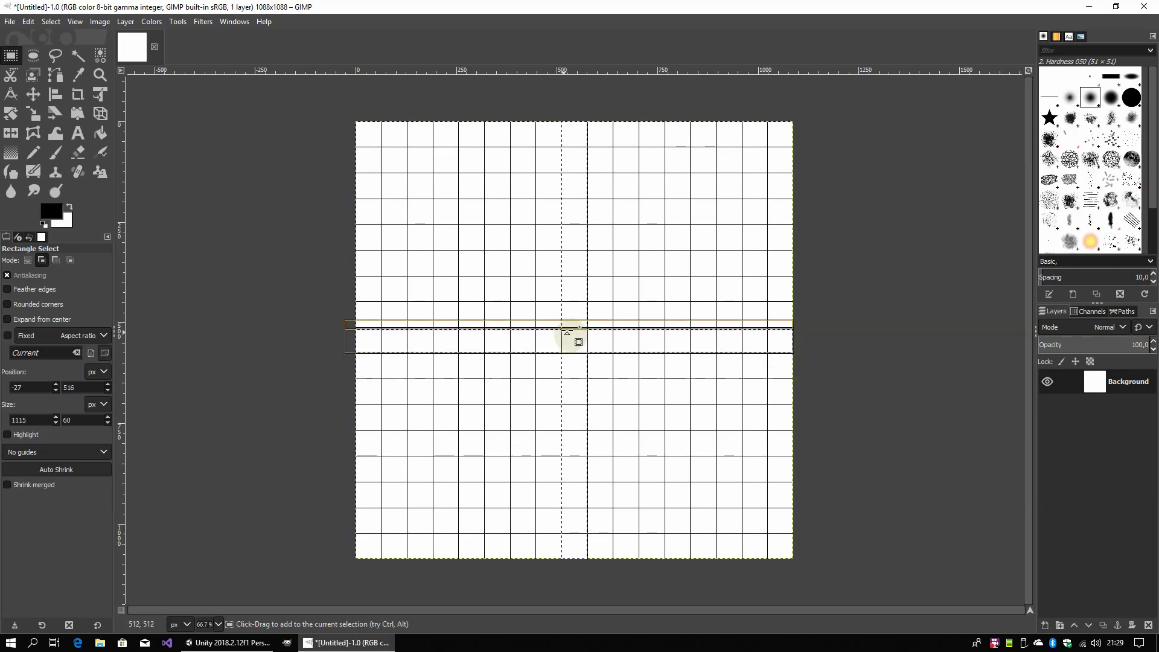
left_click(538, 336)
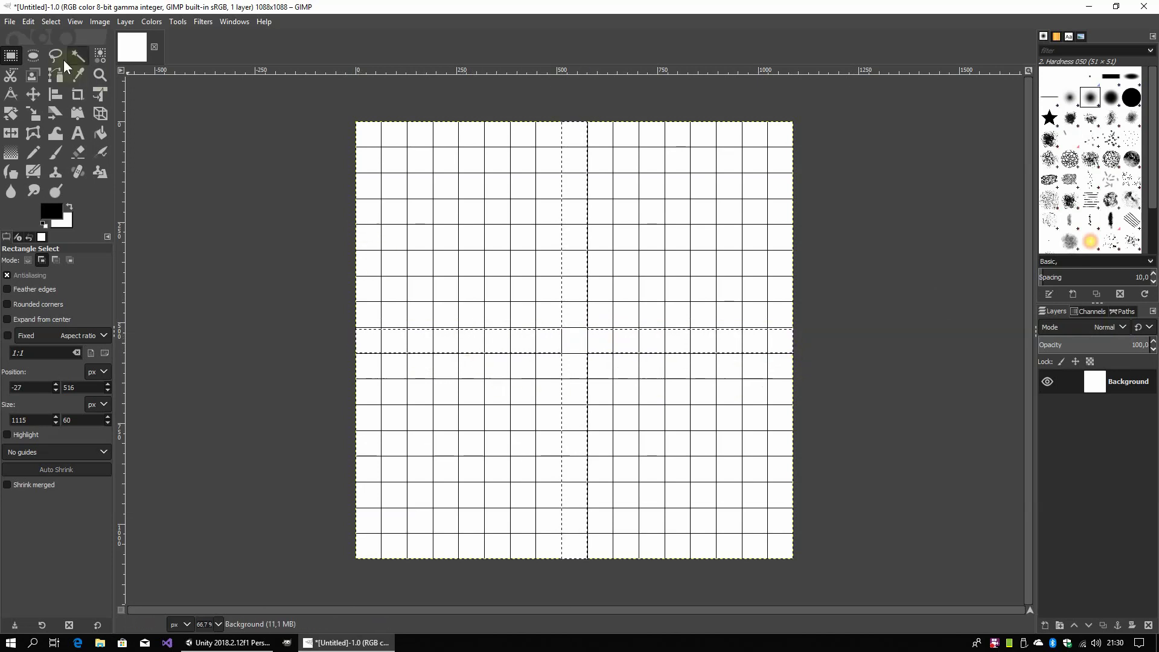
- Reset colours to default black and white and bucket-fill the cross selection black
key("d")
left_click(102, 139)
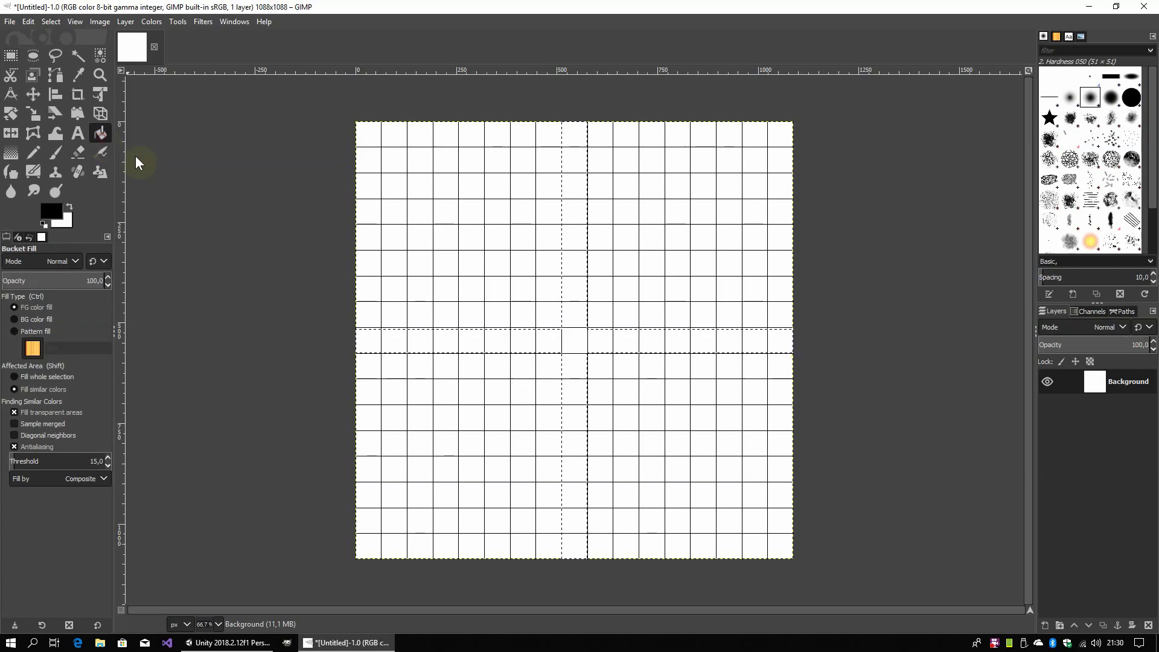
left_click(570, 266)
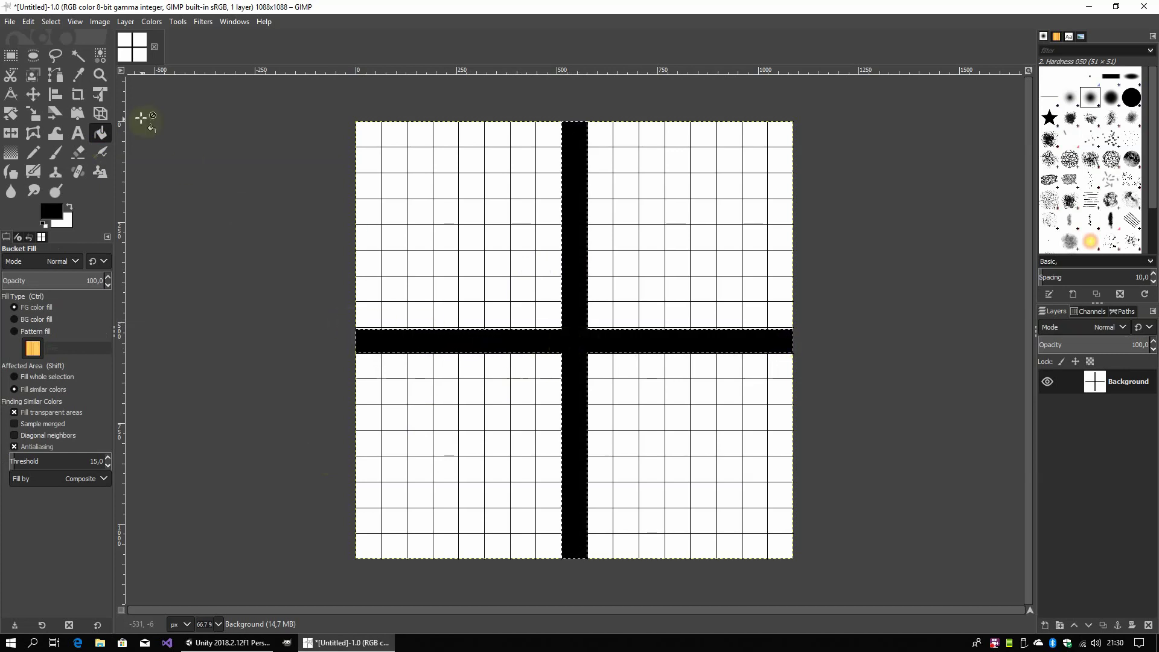
- Clear the selection and reselect the horizontal bar at 64 px height for filling
left_click(51, 22)
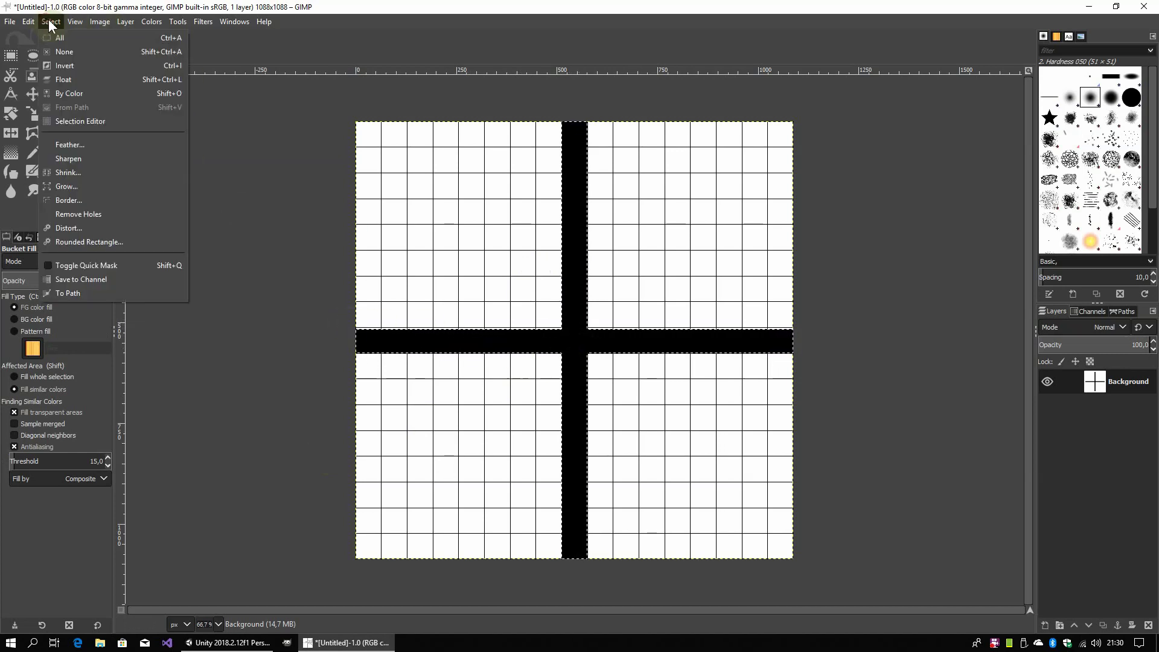
left_click(66, 53)
left_click(11, 56)
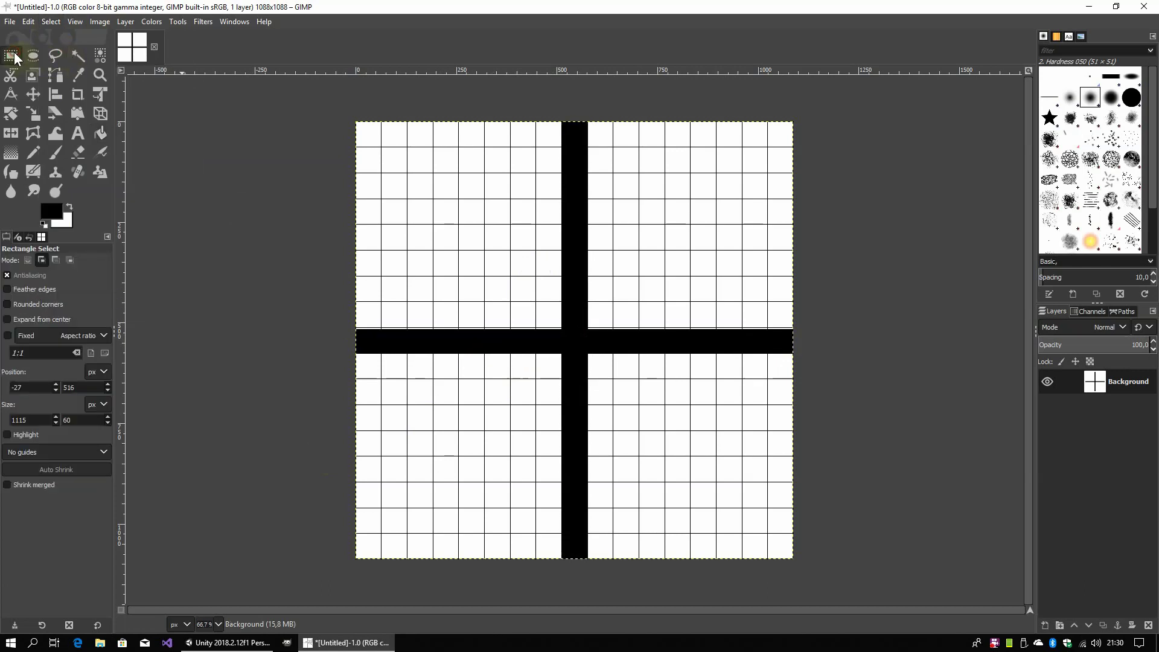
left_click(41, 260)
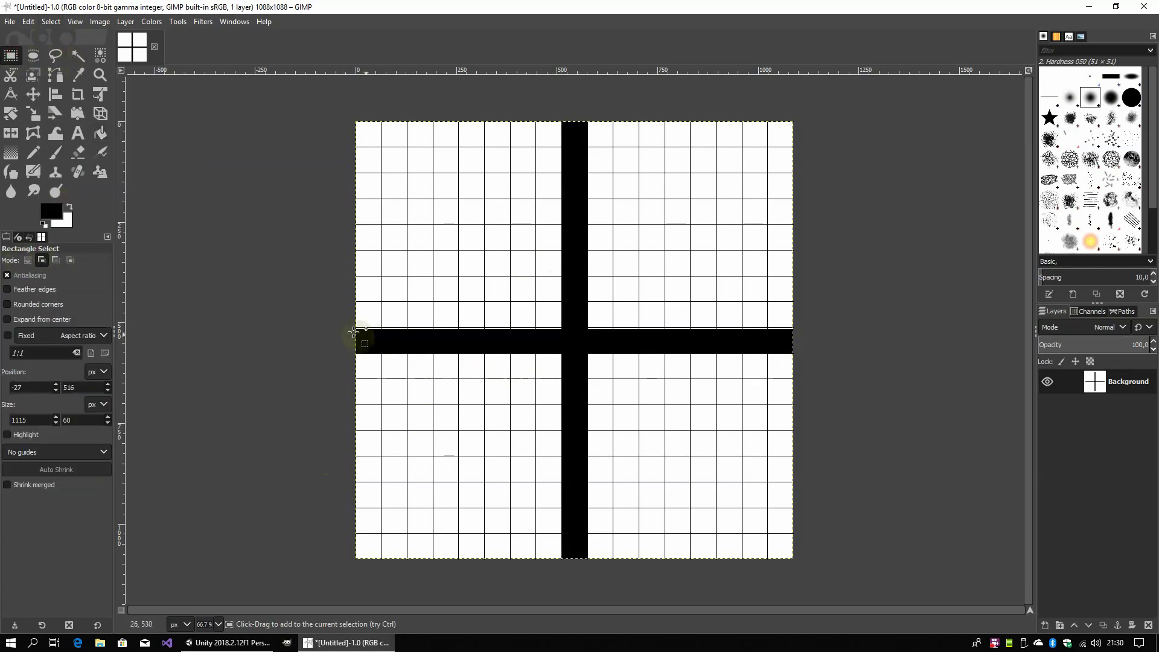
left_click_drag(345, 329, 811, 353)
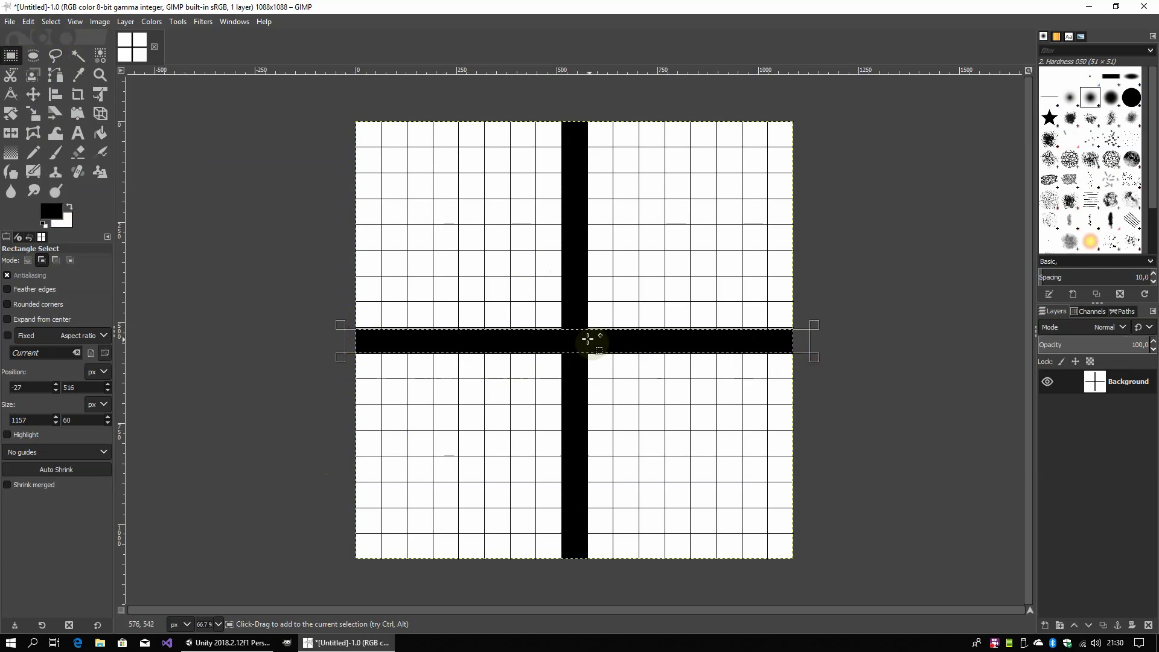
mouse_move(590, 326)
left_mouse_down()
mouse_move(585, 304)
mouse_move(587, 320)
left_mouse_up()
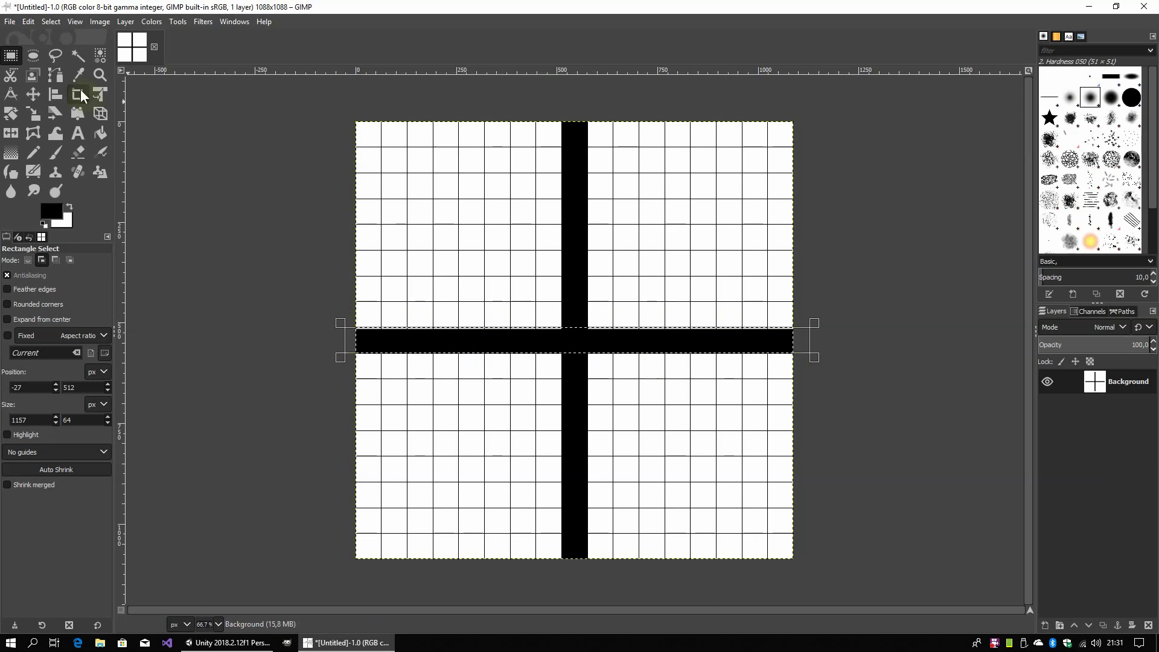
left_click(102, 133)
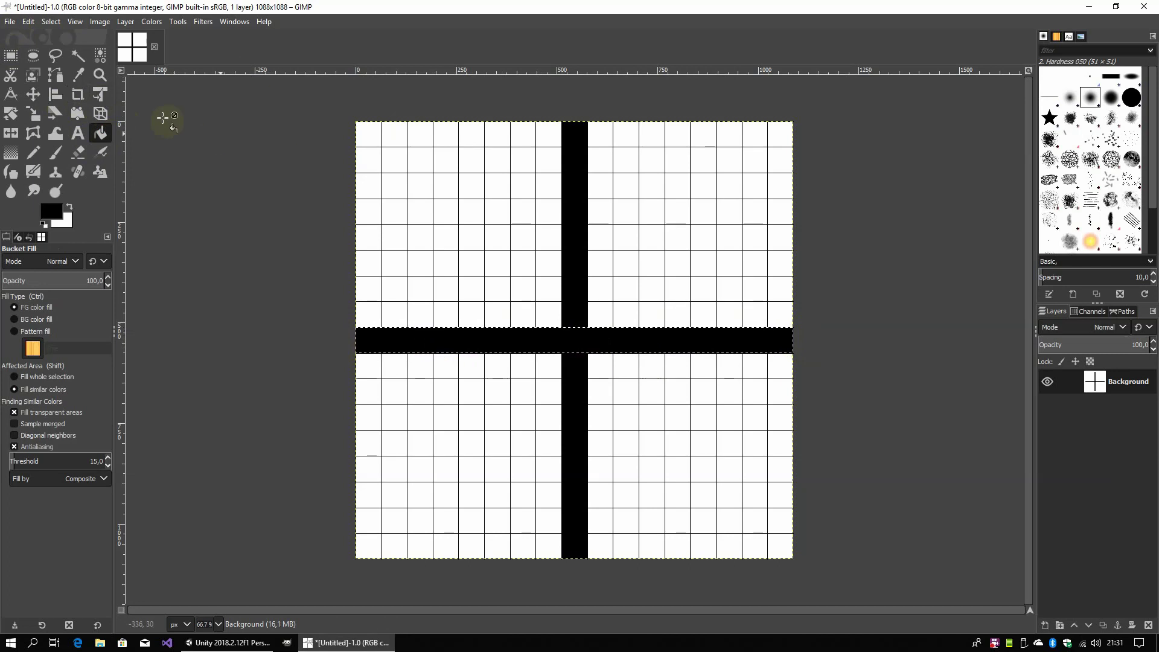
- Deselect and invert the image colours into a white cross on black
left_click(51, 21)
left_click(63, 50)
left_click(161, 24)
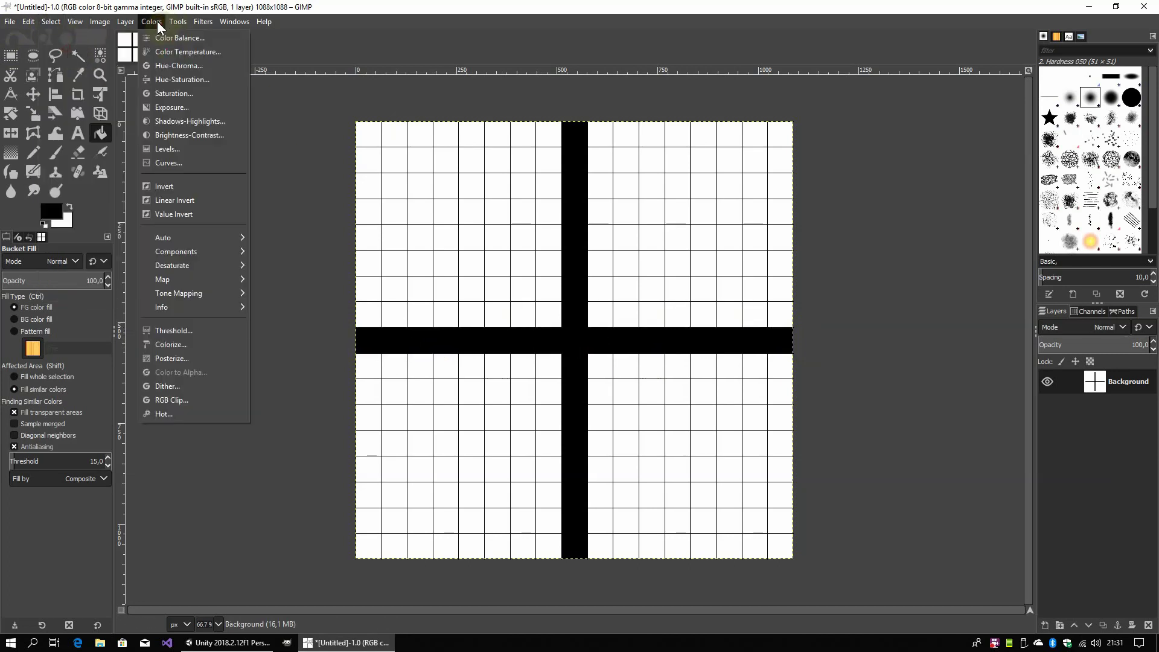
left_click(172, 190)
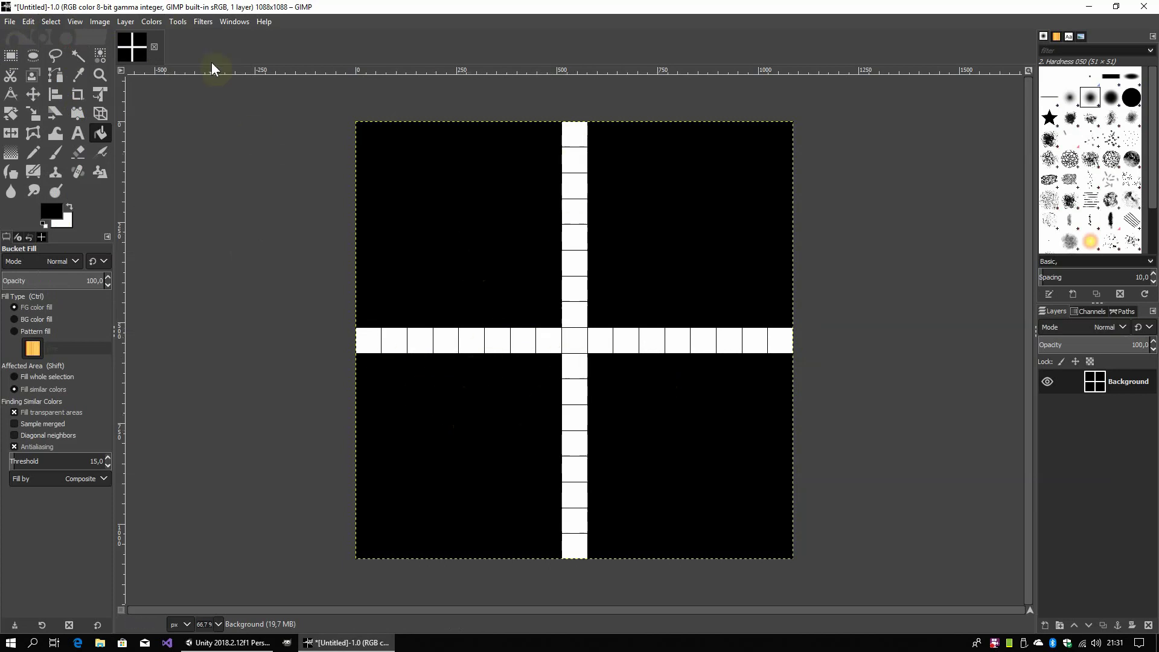
left_click(11, 22)
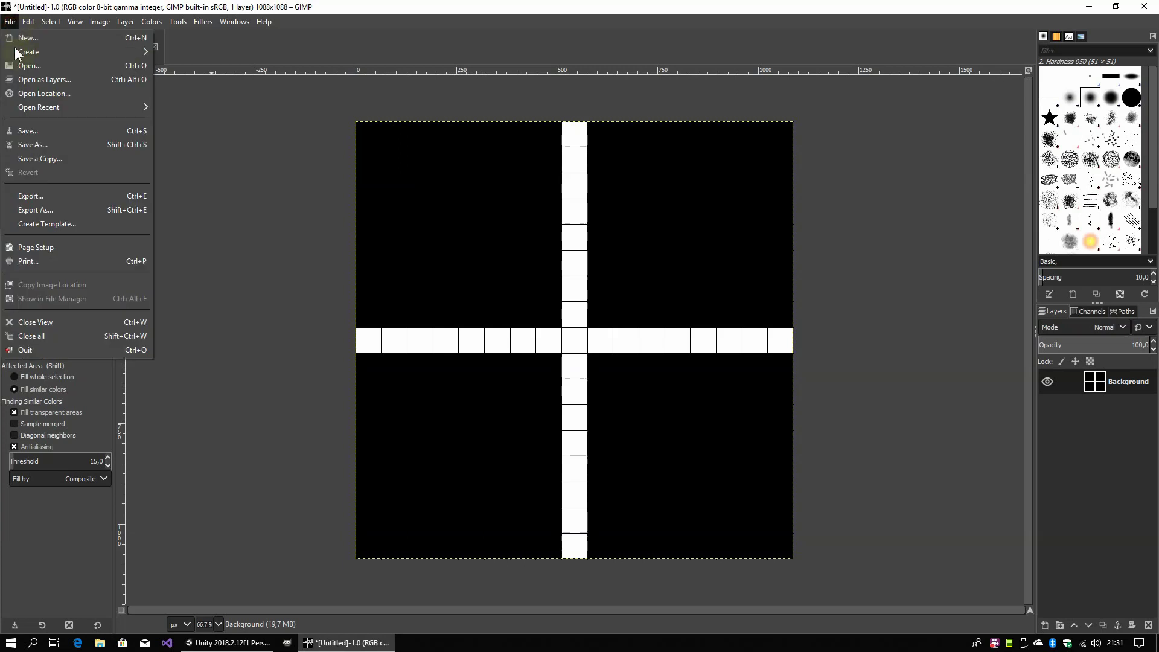
- Export the image as wireframe.jpg to the Desktop, then quit GIMP discarding changes
left_click(56, 208)
left_click(96, 194)
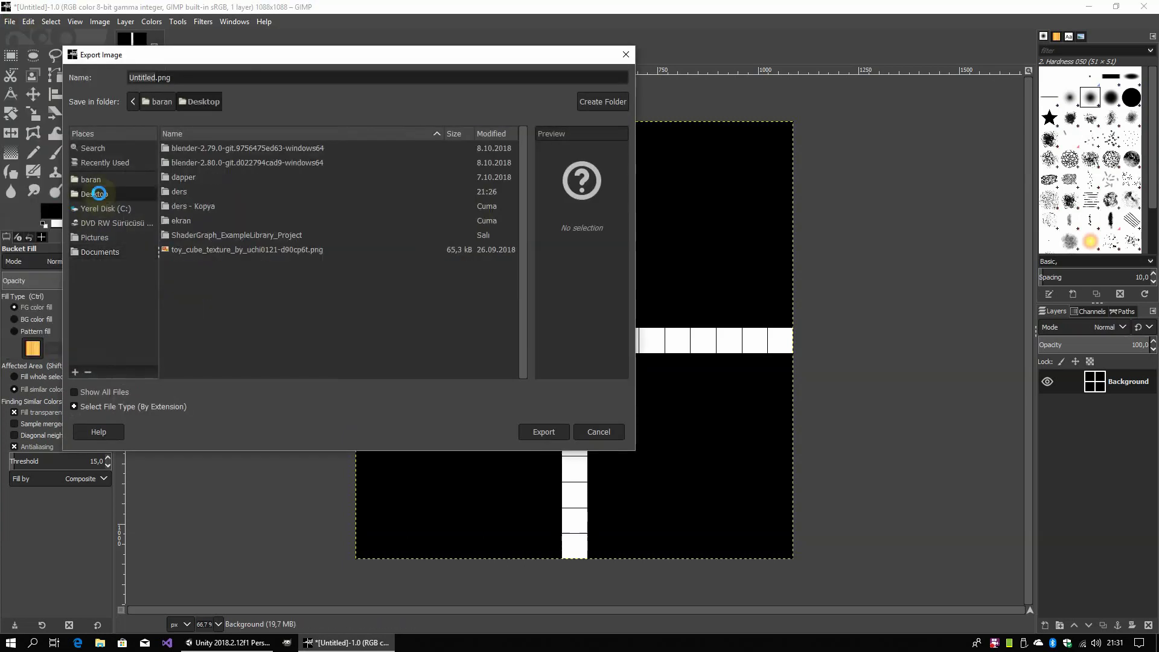
type("wireframe")
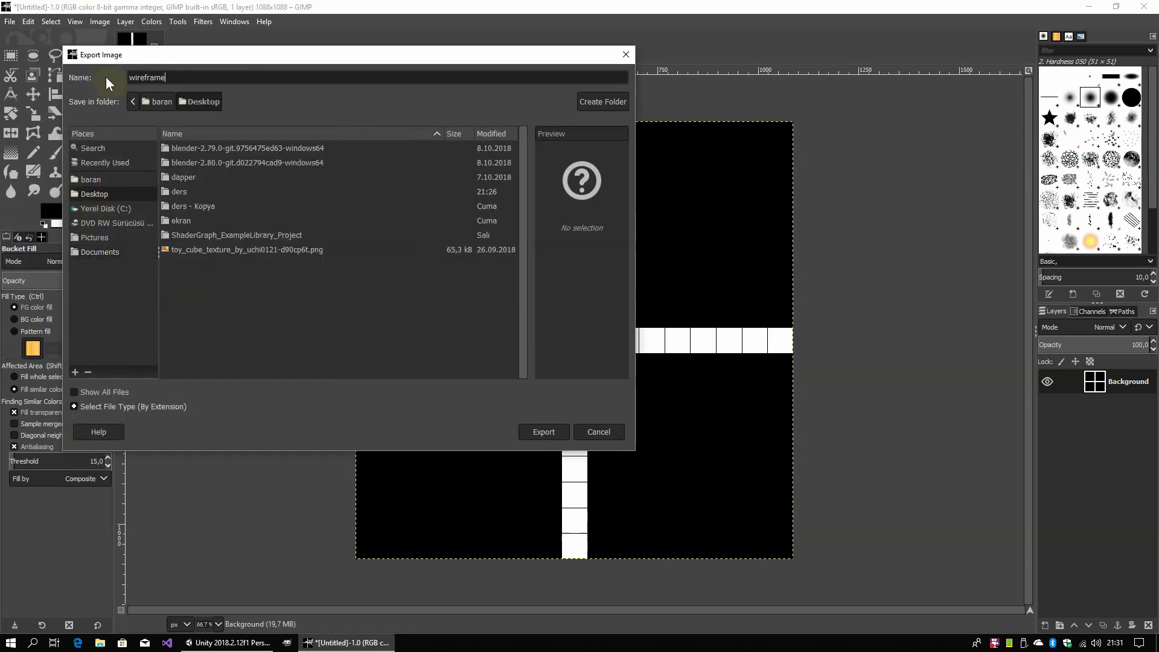
type(".jpg")
key("Return")
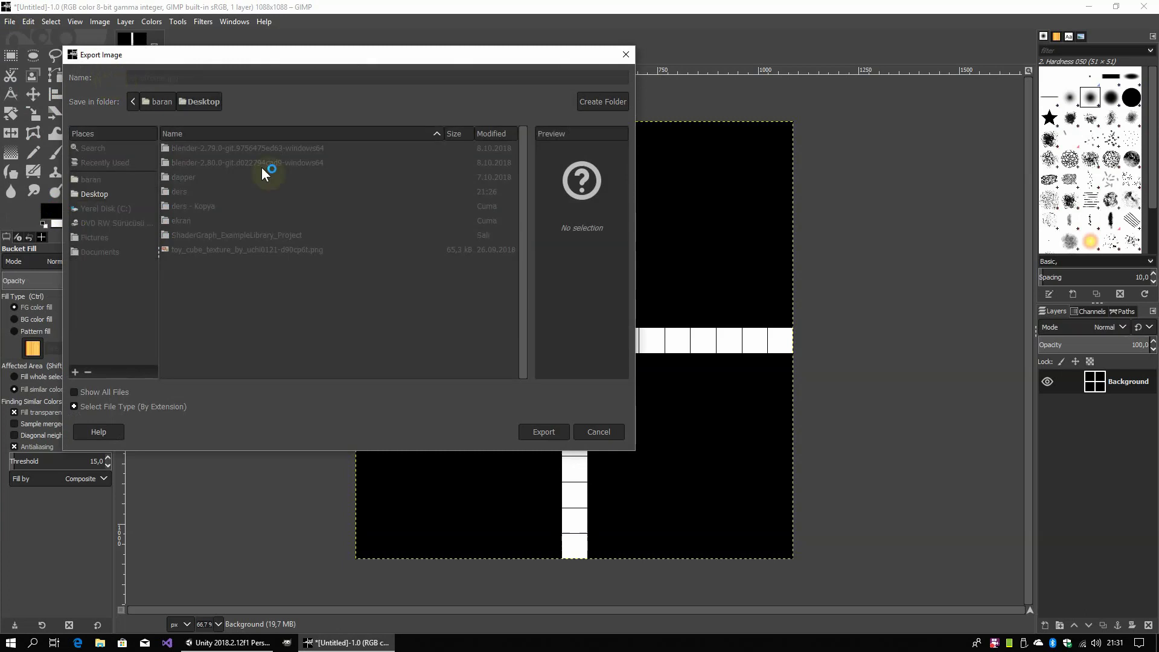
left_click(576, 396)
key("ctrl+q")
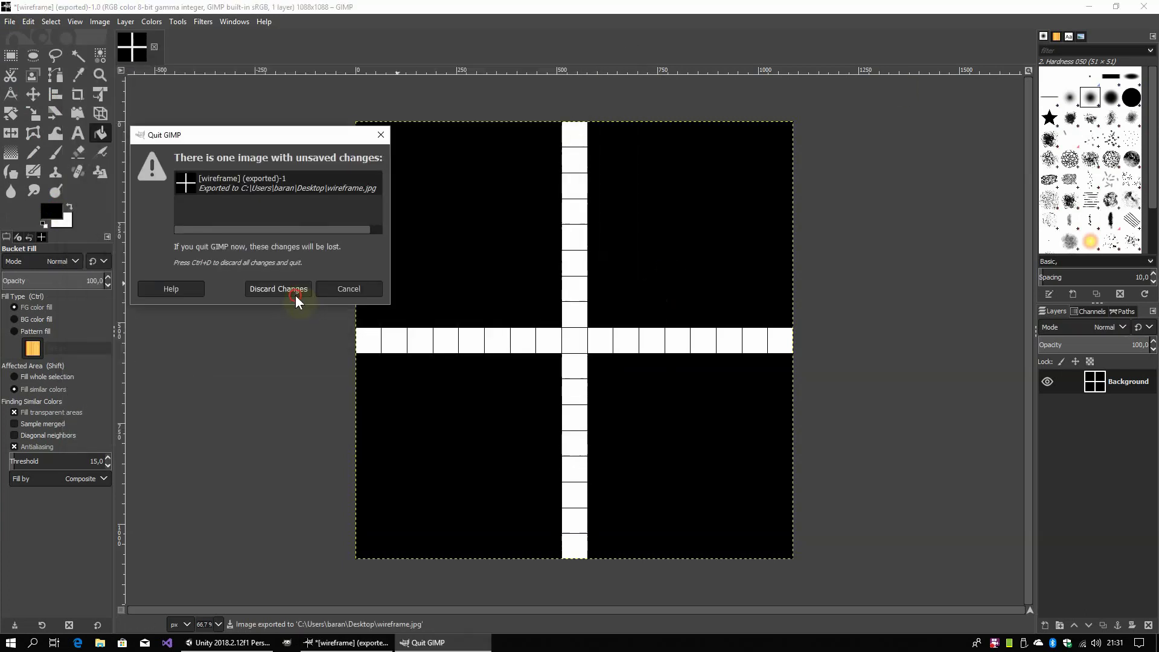
left_click(295, 293)
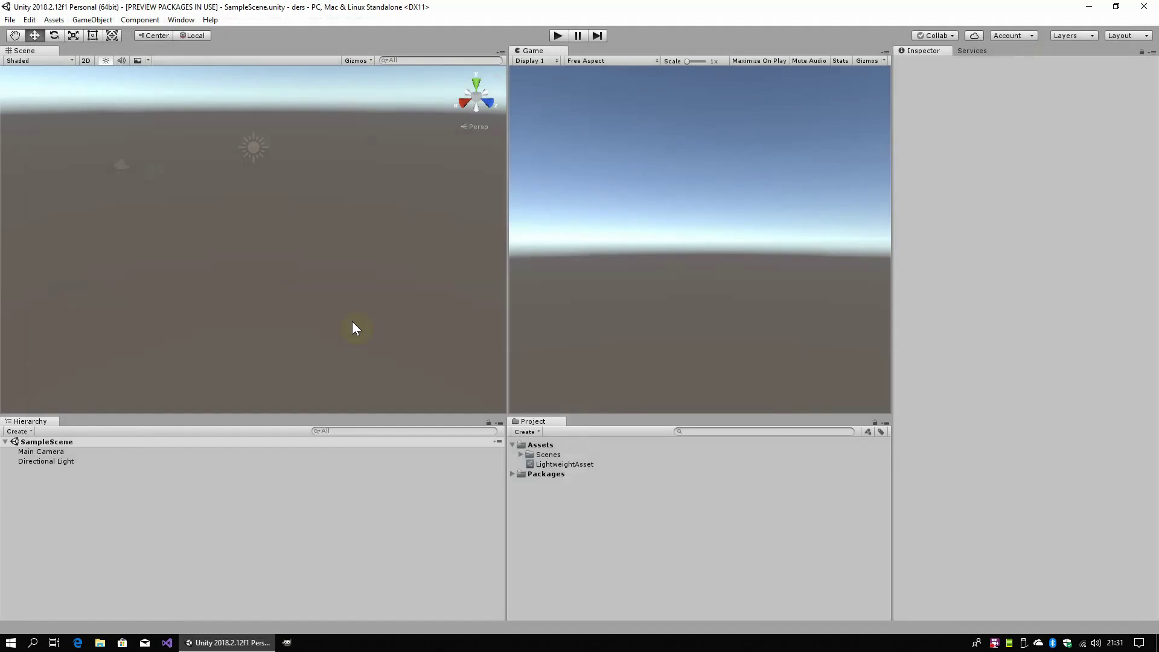
- Import wireframe.jpg from the Desktop into Assets and close its Photos preview
right_click(542, 507)
left_click(620, 326)
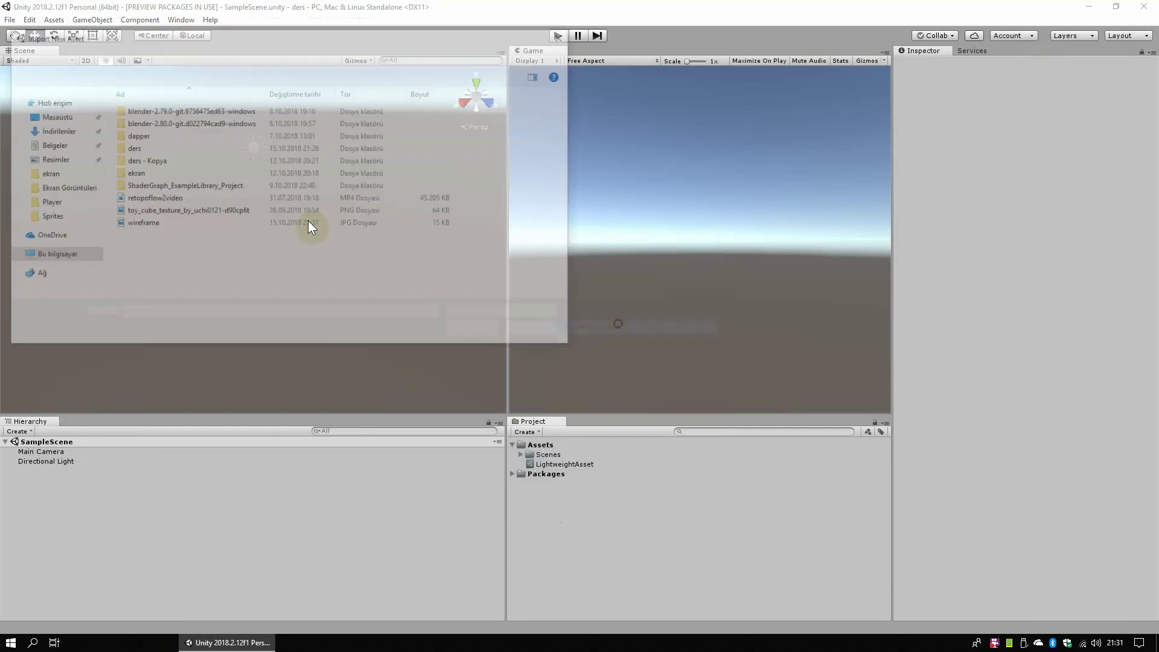
left_click(54, 115)
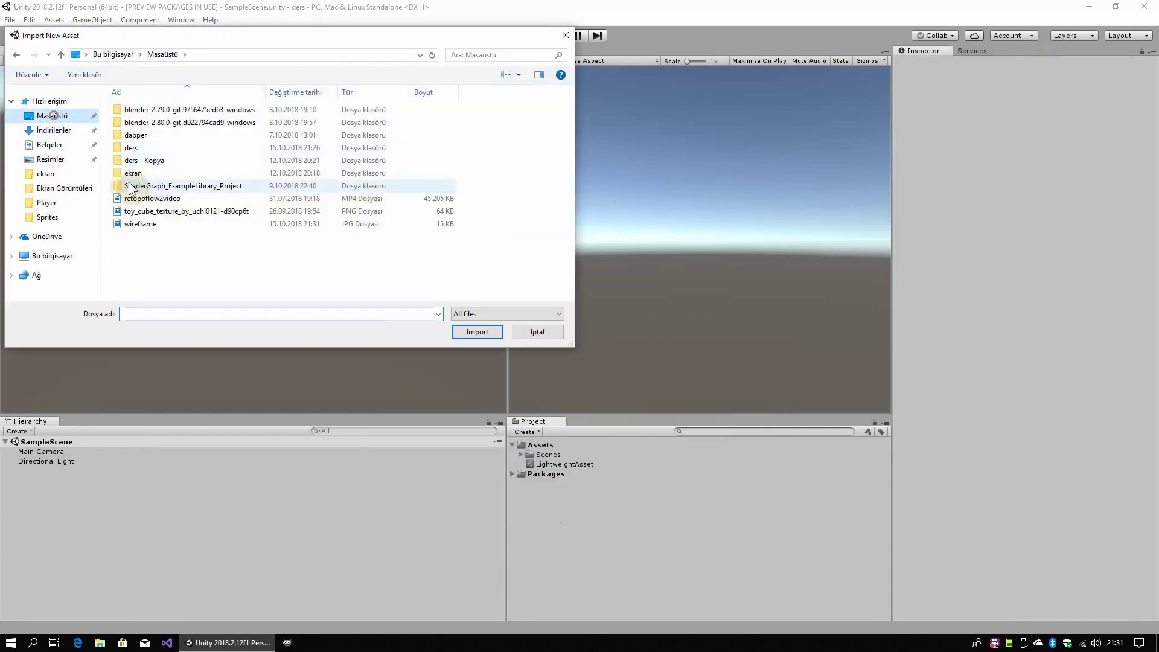
double_click(140, 223)
double_click(580, 473)
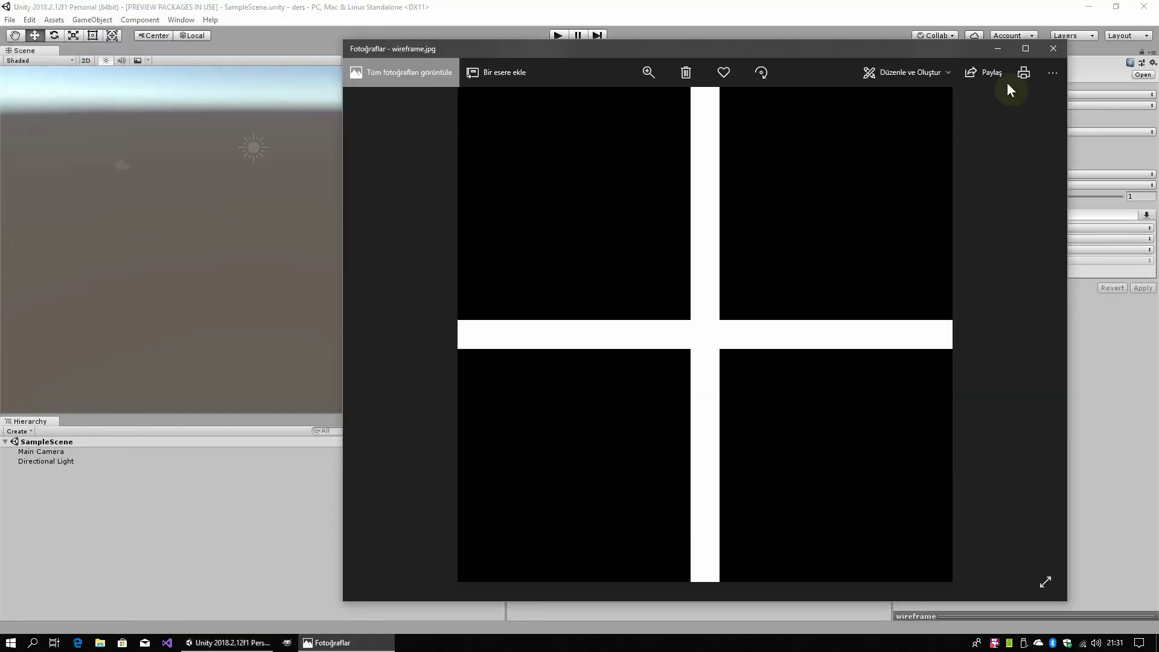
left_click(1053, 48)
- Add a Sphere and a Capsule 3D object to the scene from the Hierarchy
right_click(45, 507)
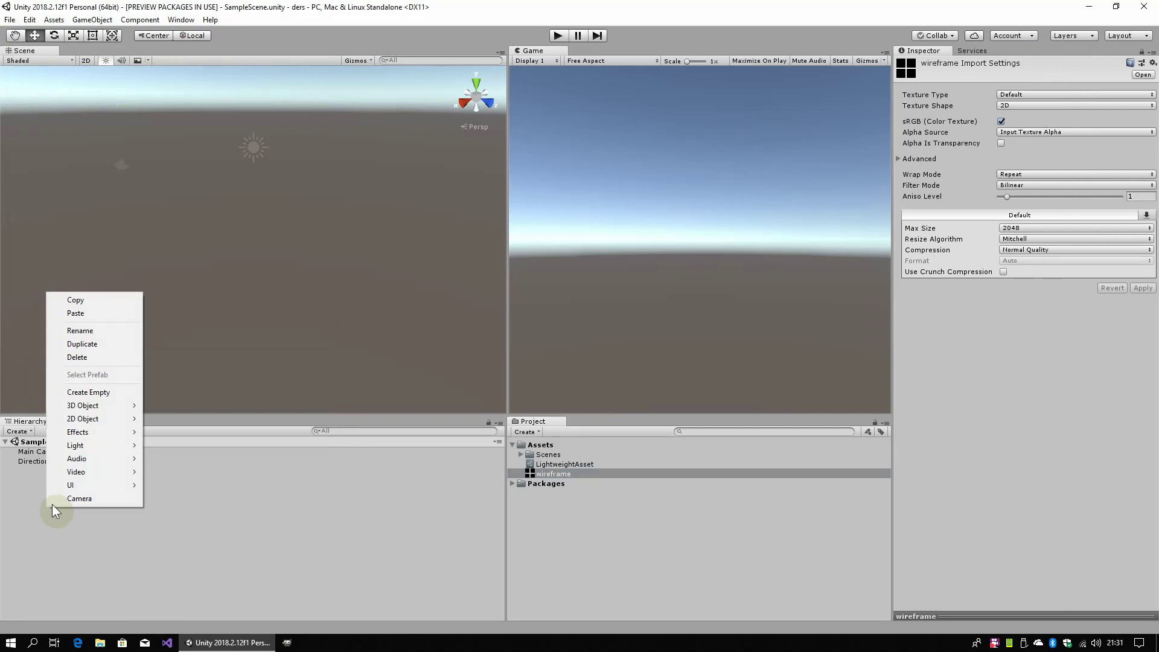
mouse_move(91, 405)
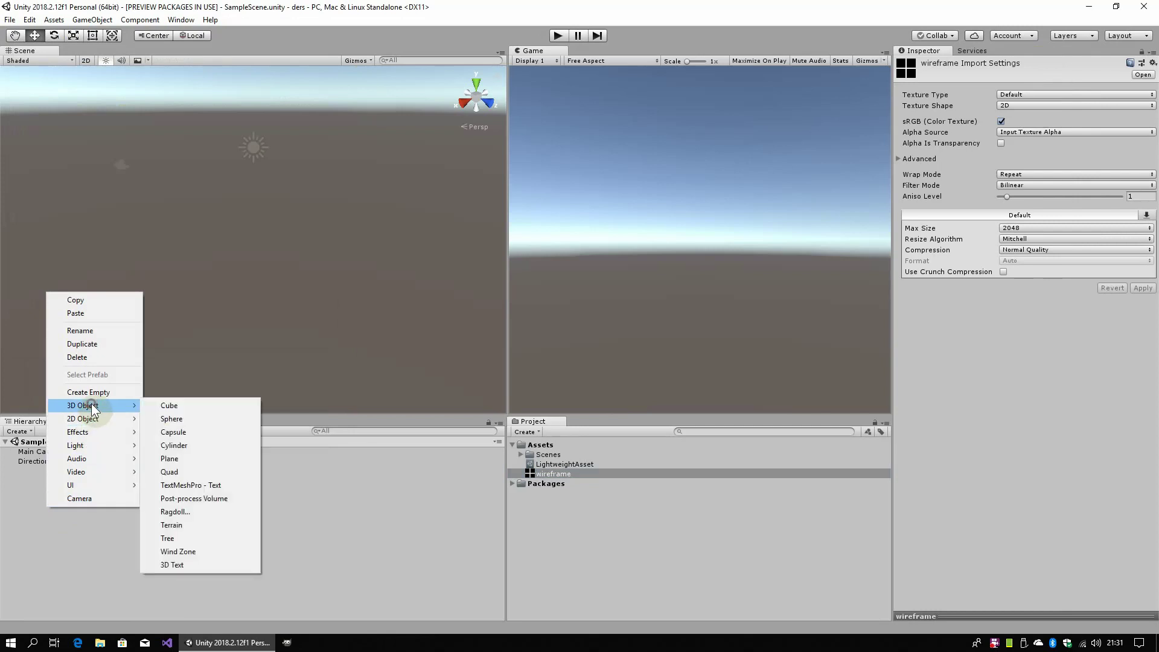
left_click(197, 418)
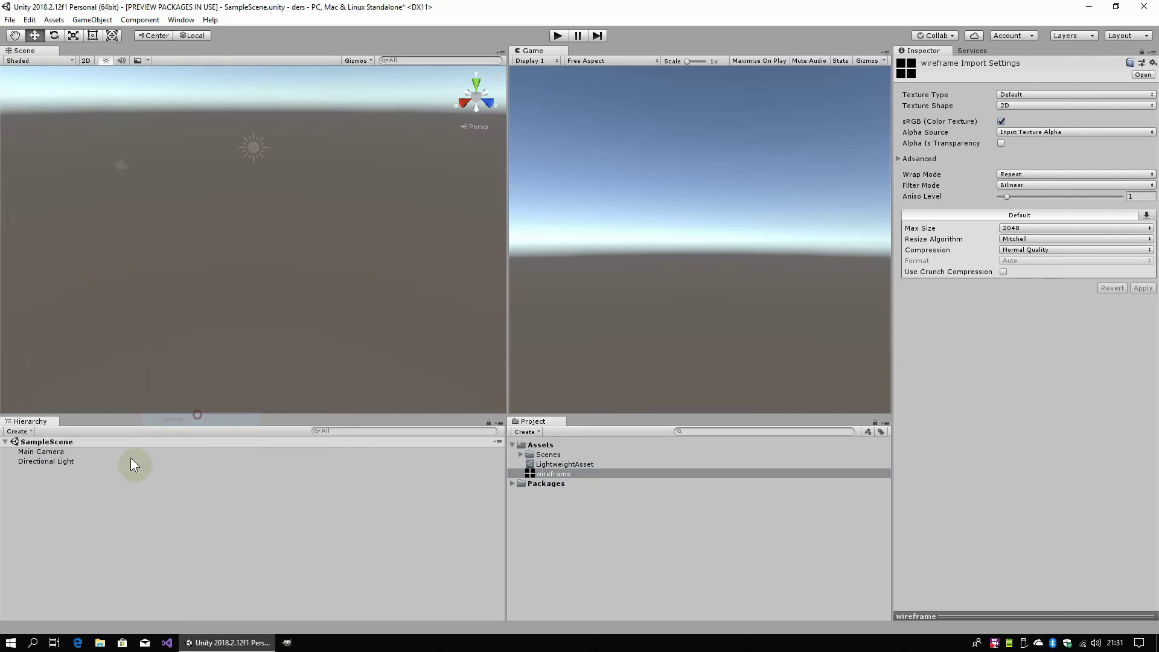
right_click(66, 500)
mouse_move(99, 397)
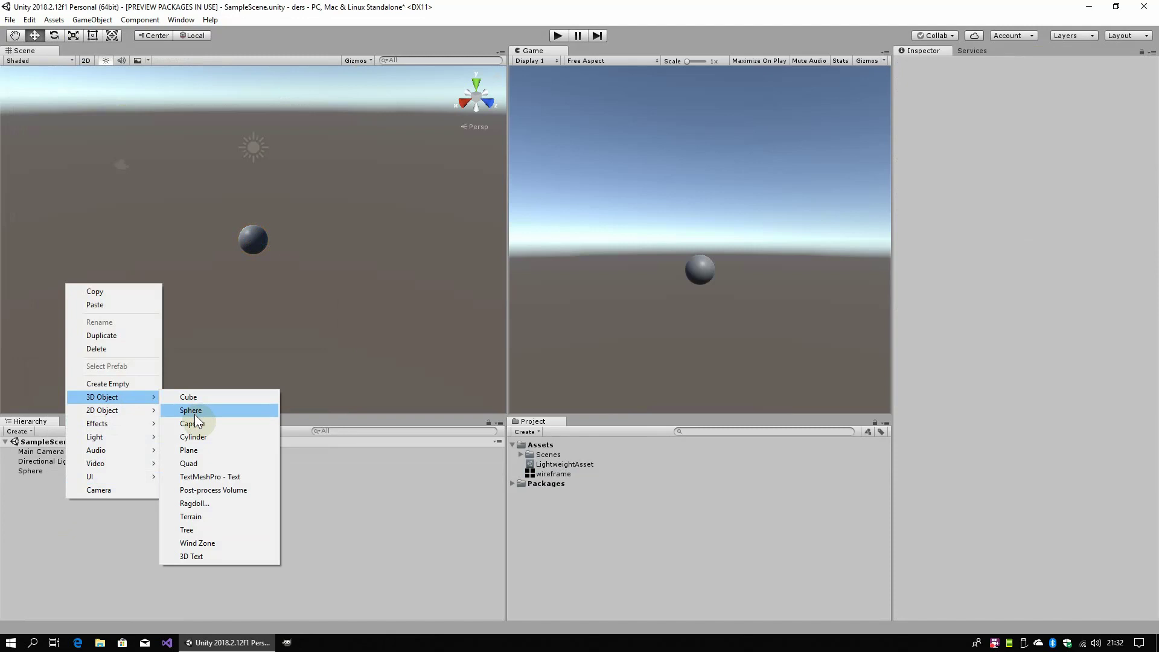
left_click(194, 423)
- Orbit, zoom and pan the Scene view to frame the sphere and capsule, then deselect
mouse_move(264, 252)
left_mouse_down("alt")
mouse_move(307, 250)
mouse_move(355, 274)
mouse_move(342, 266)
left_mouse_up("alt")
scroll(342, 266, "up", 3)
middle_click_drag(300, 303, 239, 238)
left_click(574, 527)
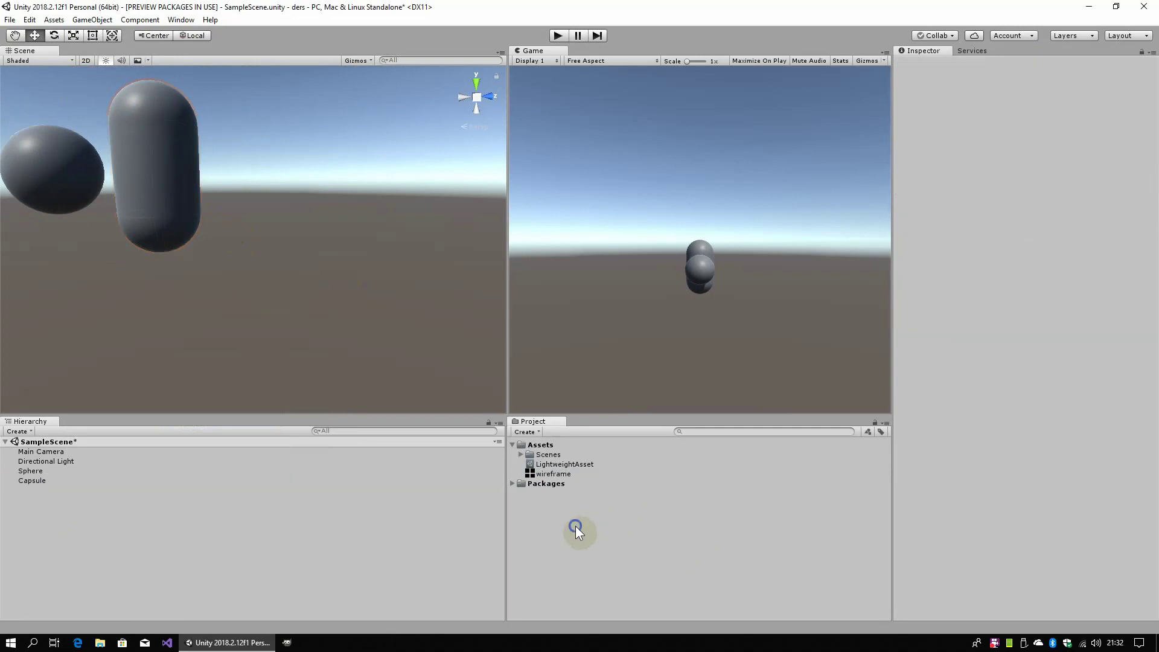
right_click(574, 527)
mouse_move(717, 245)
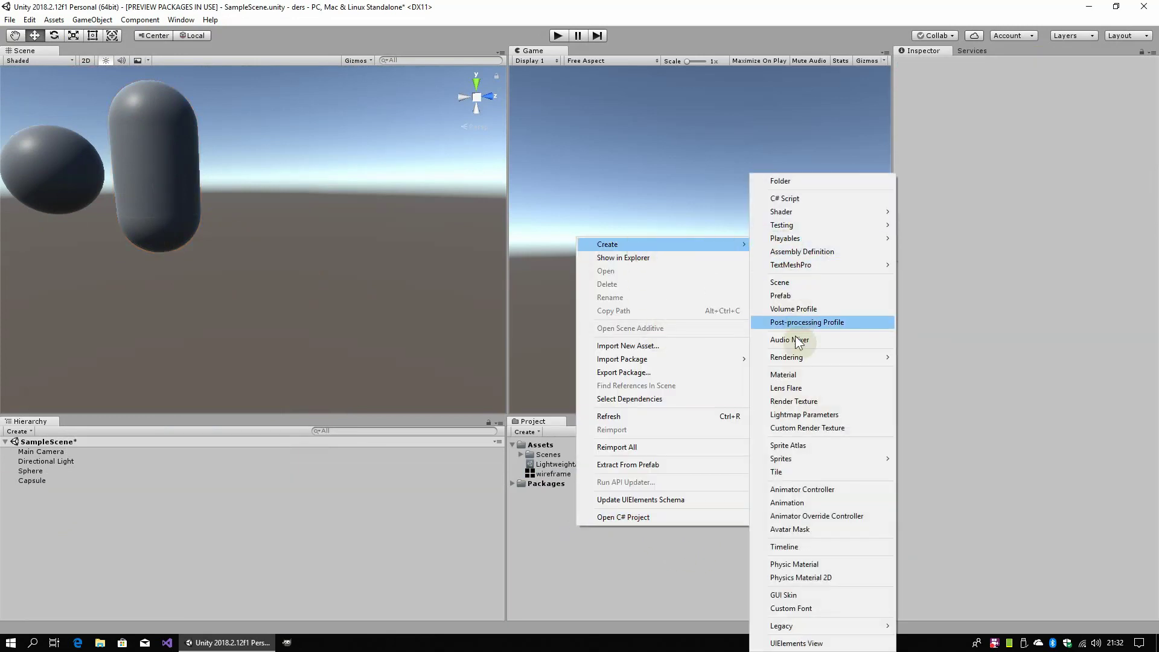
- Create a New Material and inspect the LightweightAsset assigned in Graphics project settings
left_click(796, 374)
left_click(554, 517)
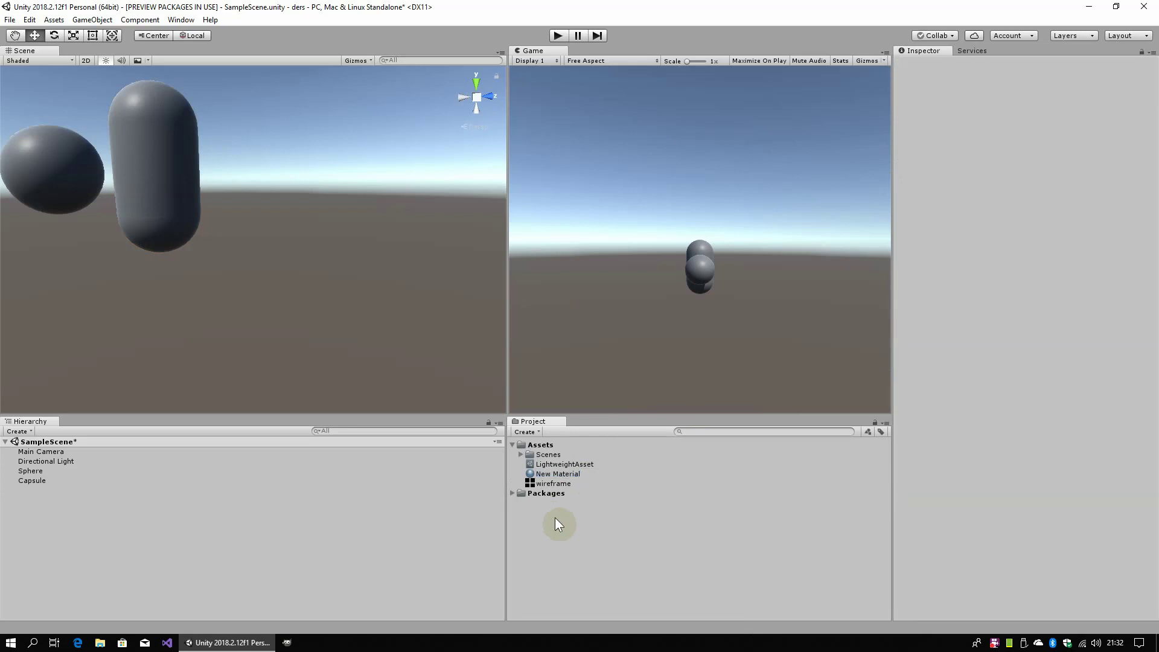
left_click(31, 21)
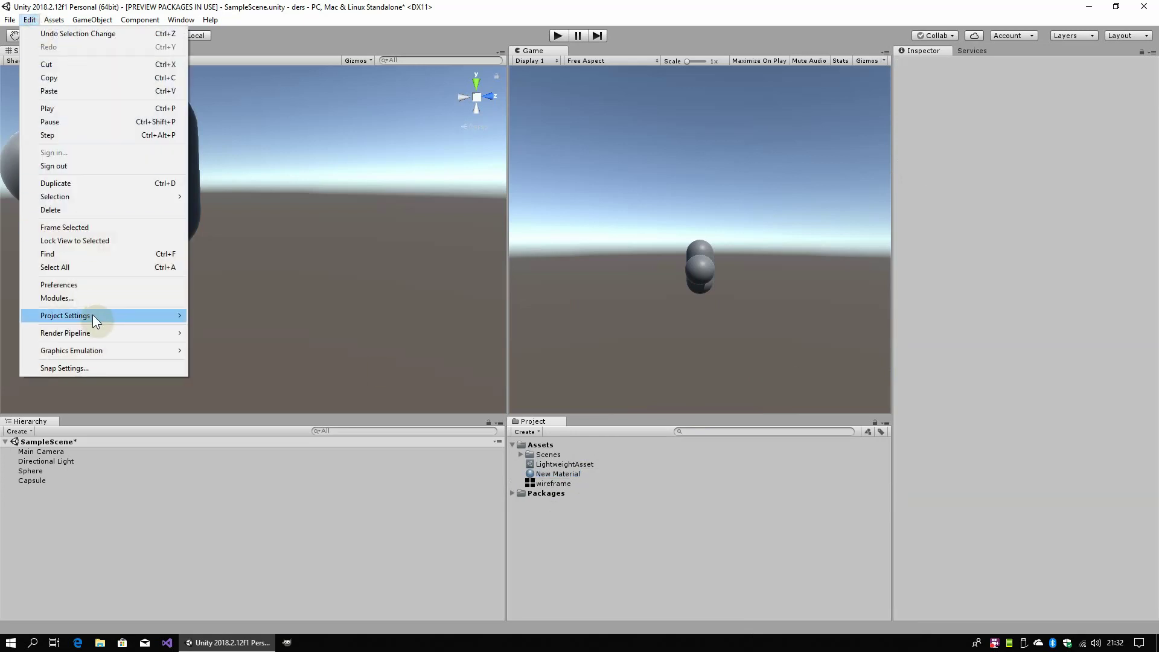
mouse_move(92, 314)
left_click(236, 421)
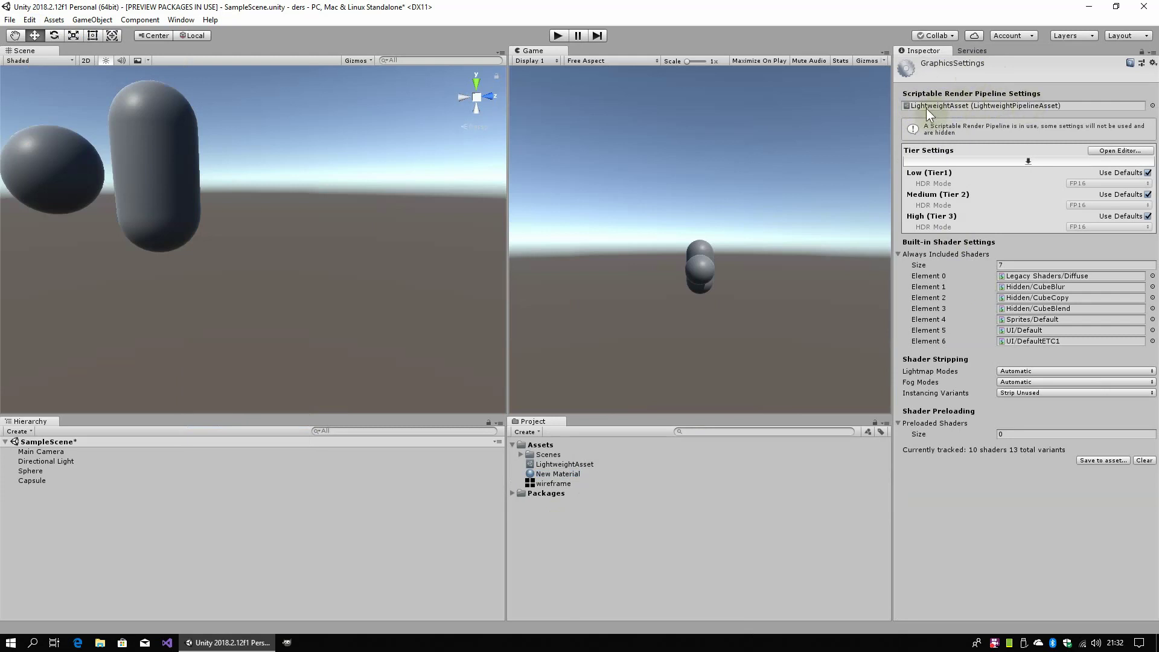
left_click(907, 104)
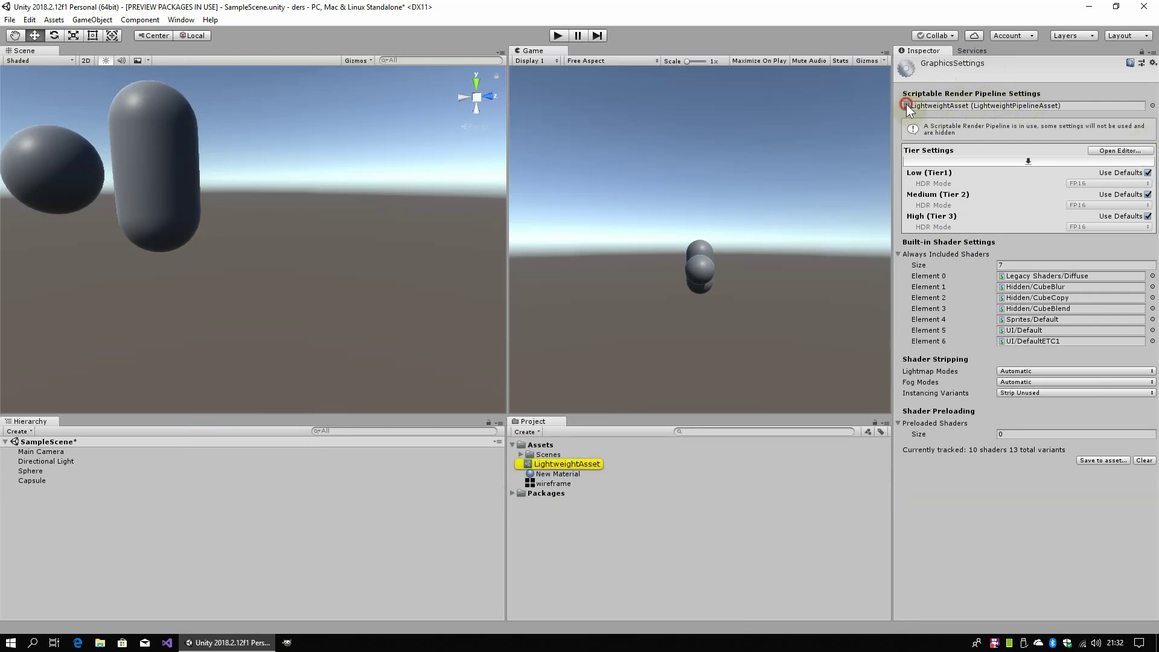
left_click(557, 463)
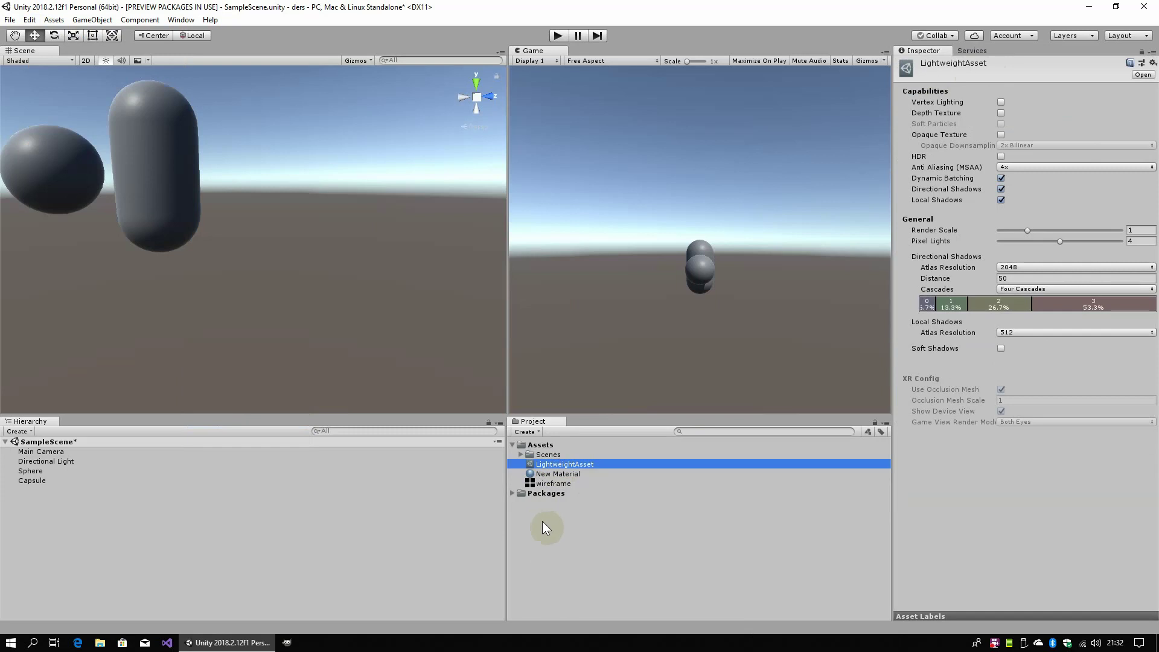
left_click(542, 520)
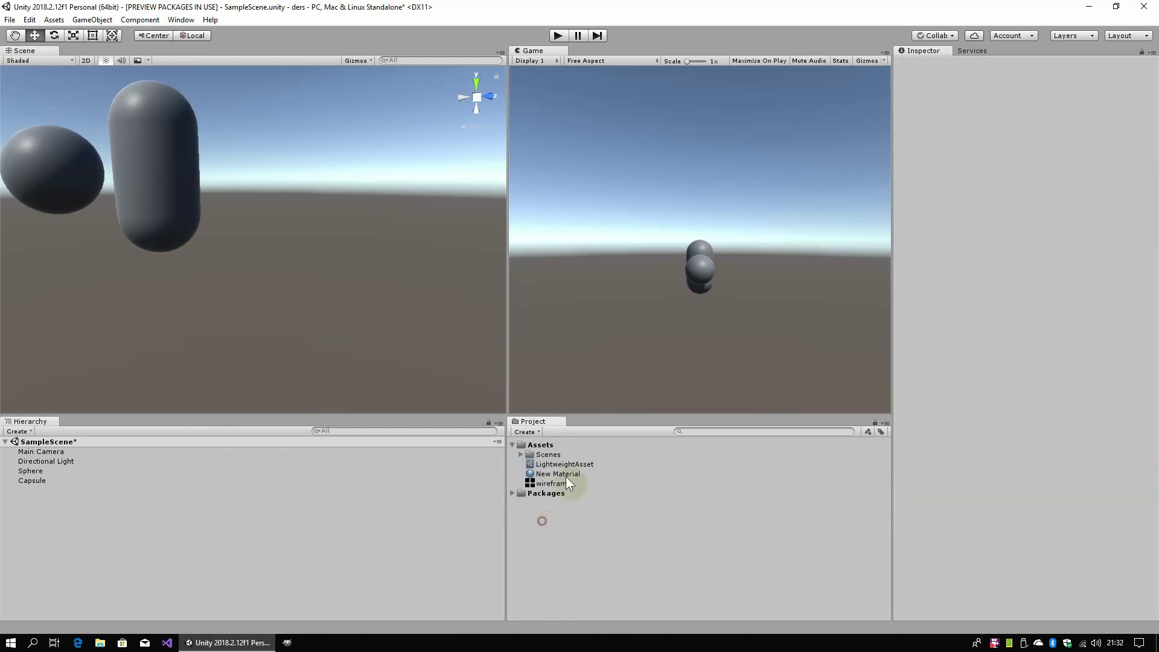
- Create a New Shader Graph asset of type PBR Graph
right_click(547, 528)
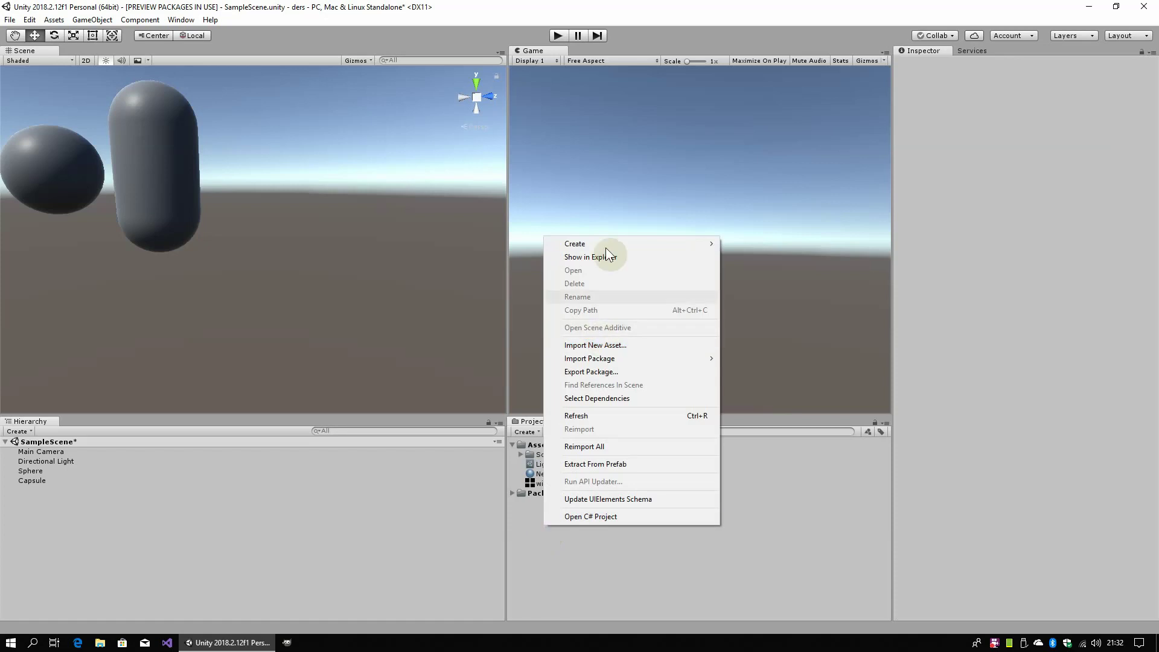
mouse_move(604, 239)
mouse_move(827, 211)
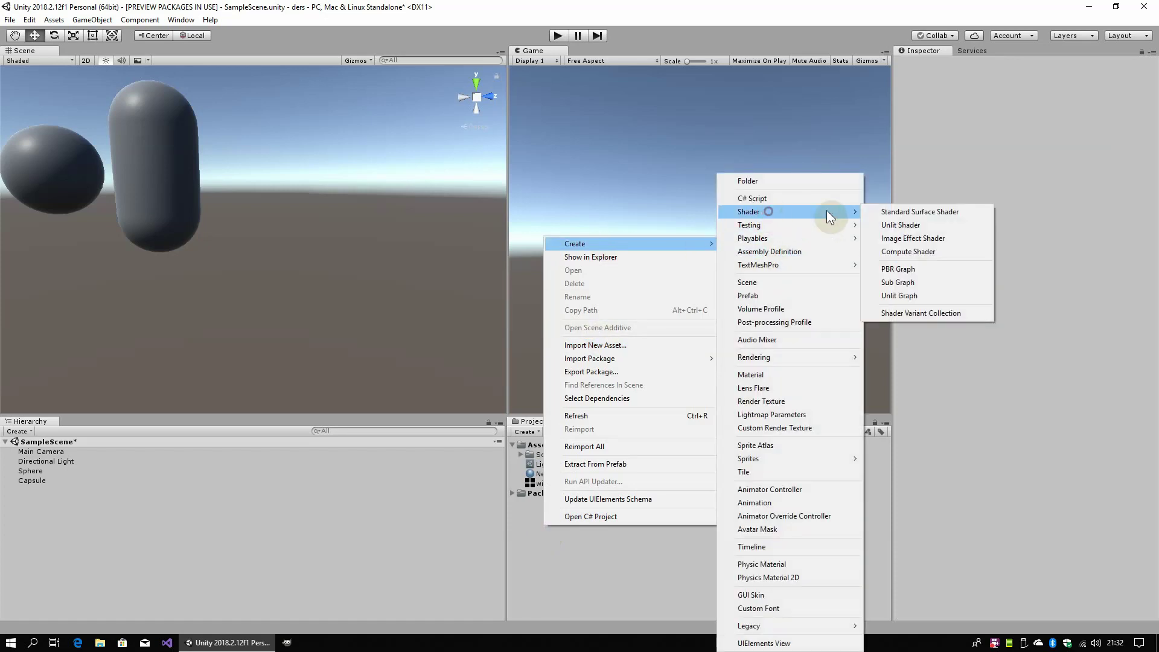
left_click(905, 269)
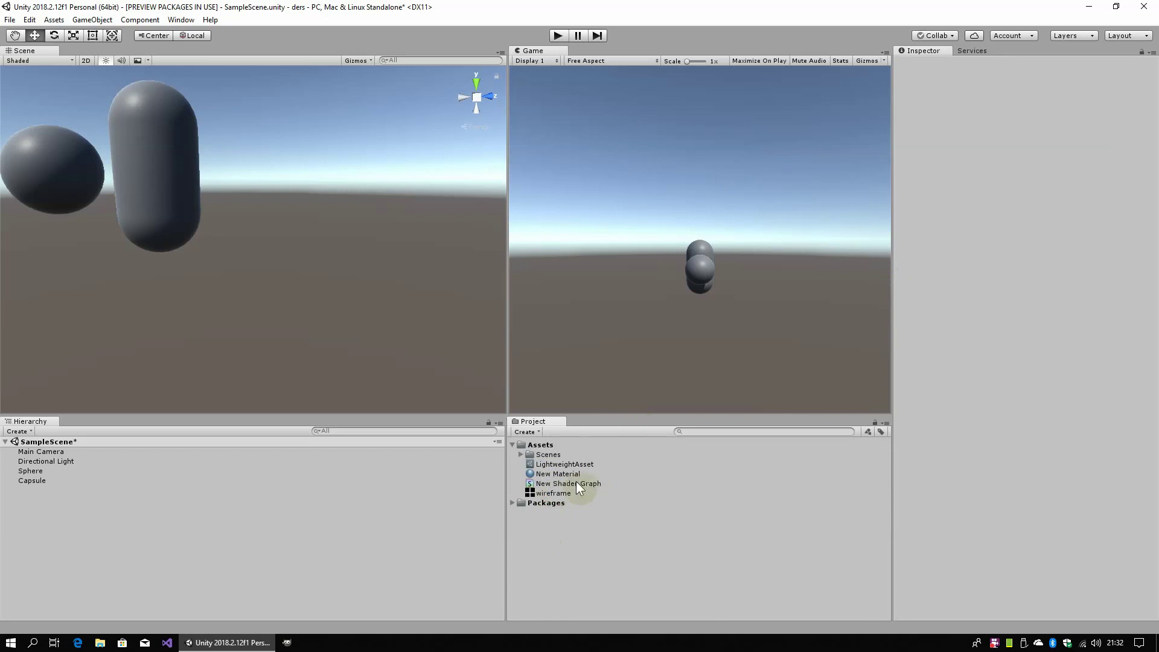
left_click(560, 483)
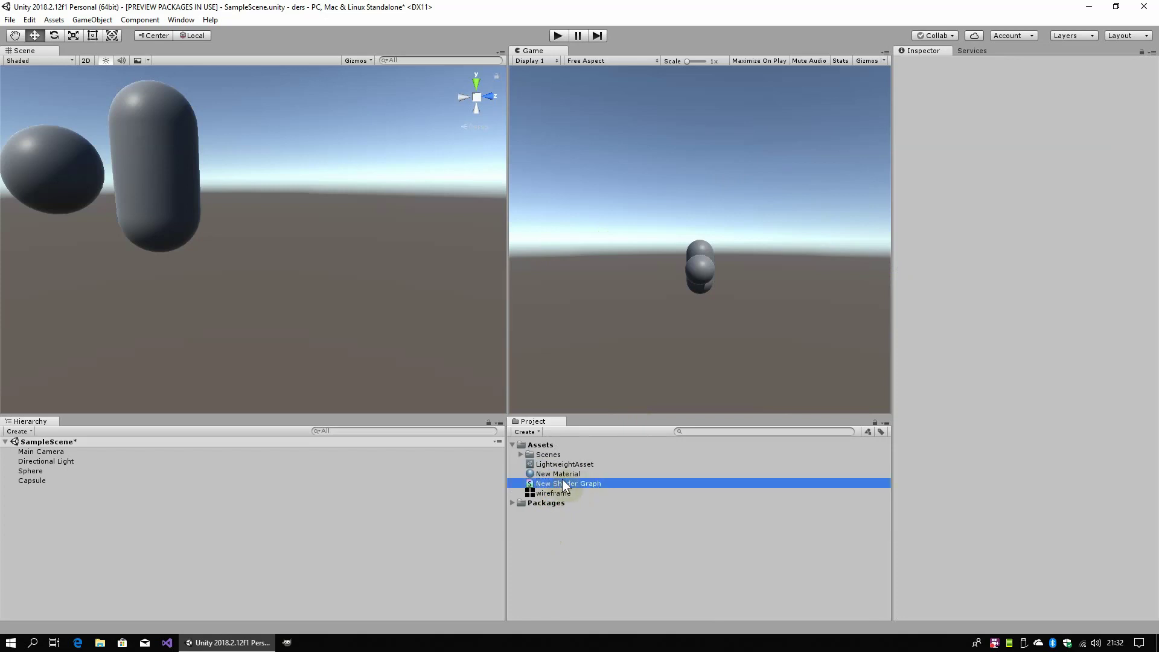
- Assign New Material to both the Sphere and the Capsule
left_click(60, 471)
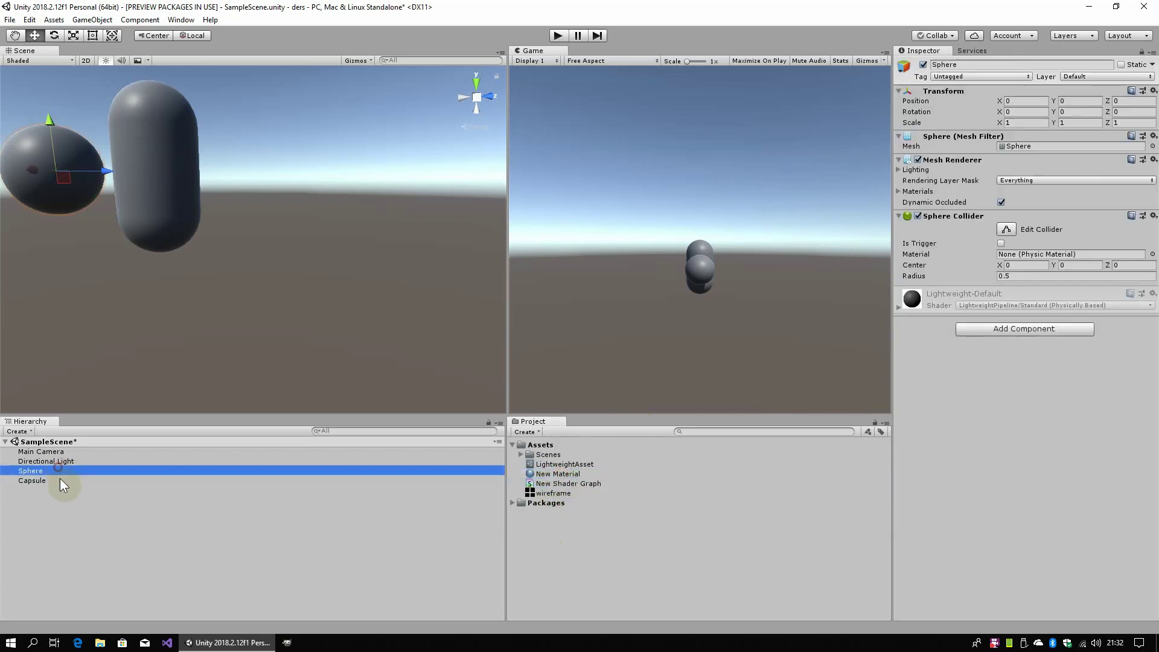
left_click(60, 480, "shift")
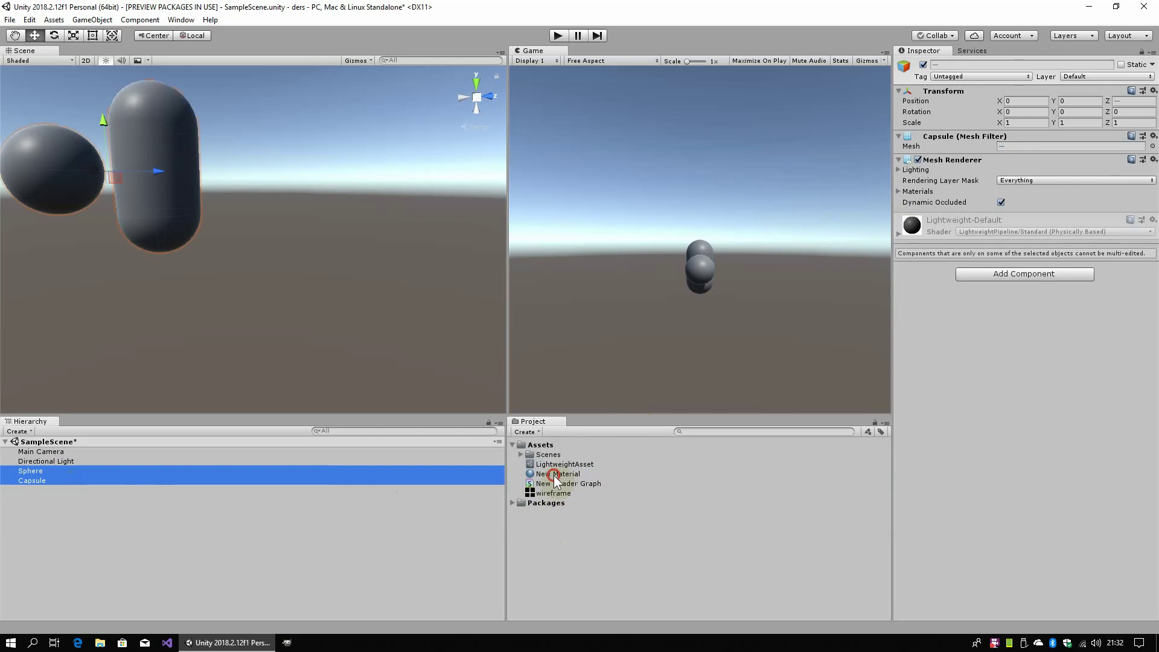
left_click_drag(555, 480, 1020, 396)
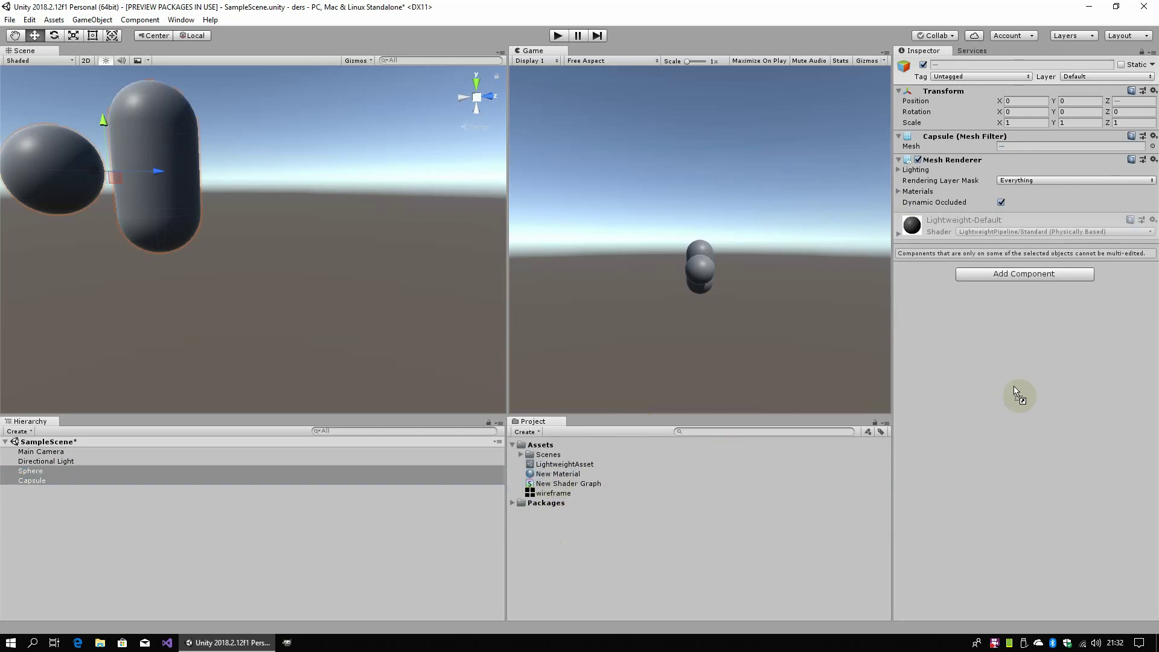
left_click(80, 515)
- In New Shader Graph, add a Texture2D property whose default texture is wireframe
double_click(576, 484)
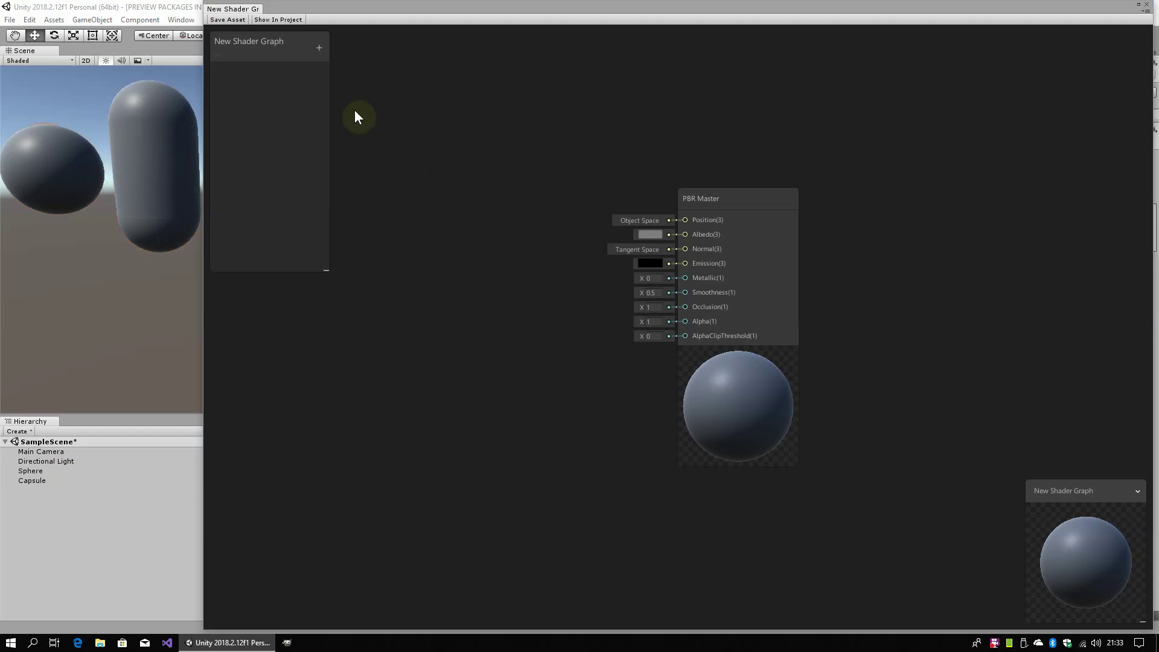
left_click(319, 48)
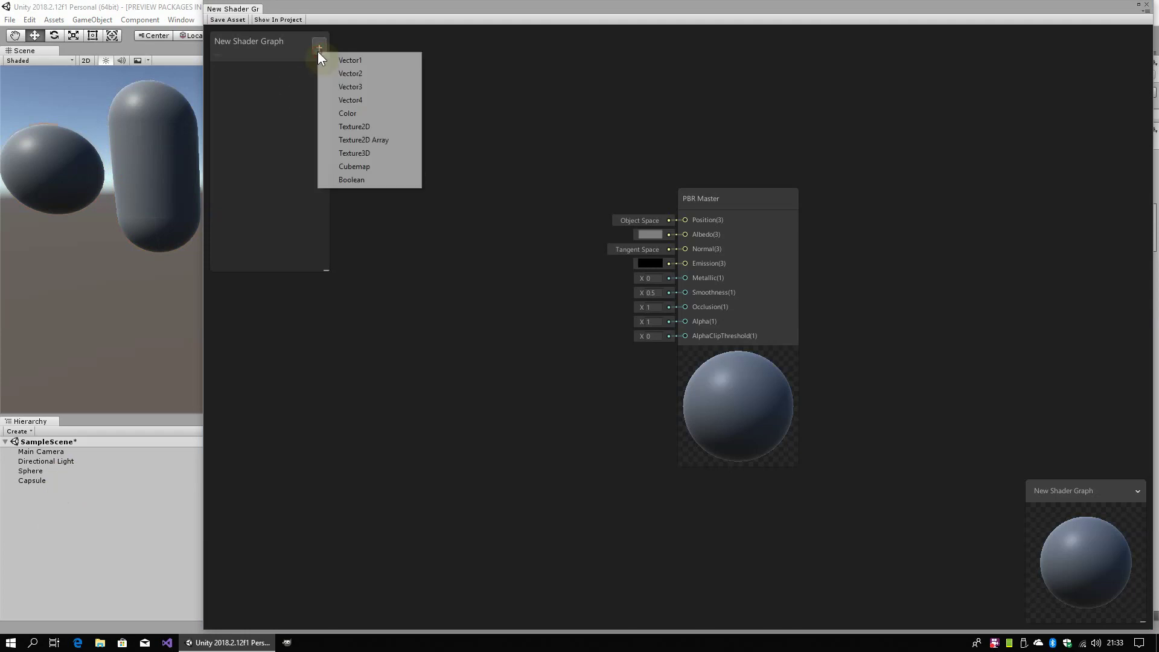
left_click(359, 124)
left_click(282, 137)
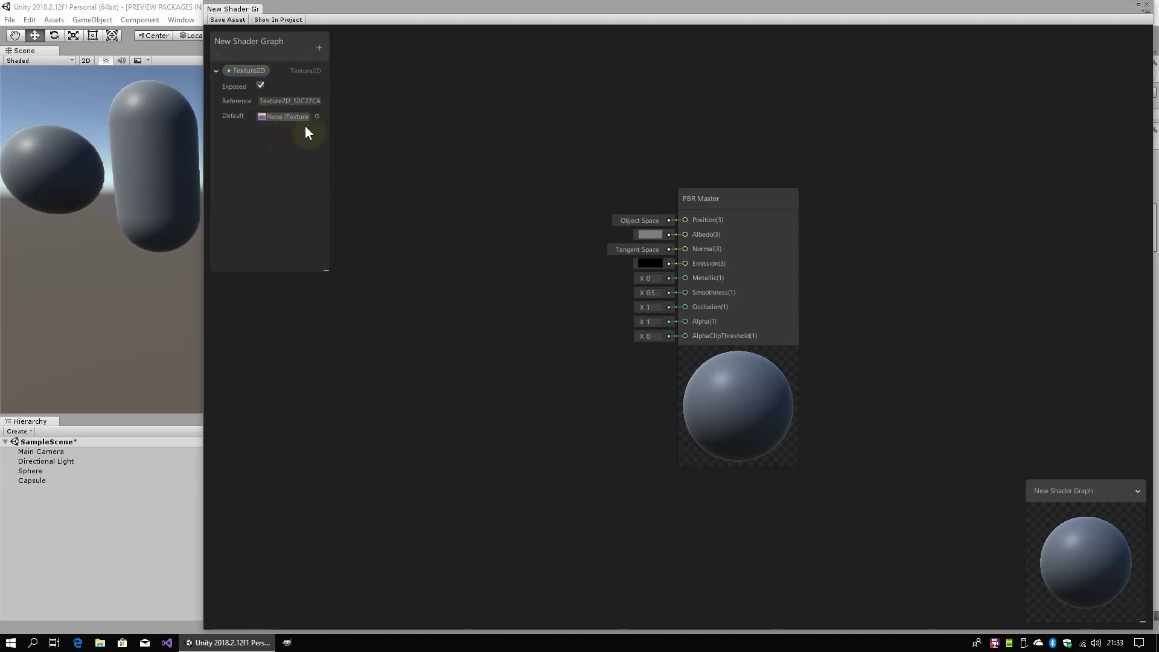
left_click(317, 117)
left_click(669, 162)
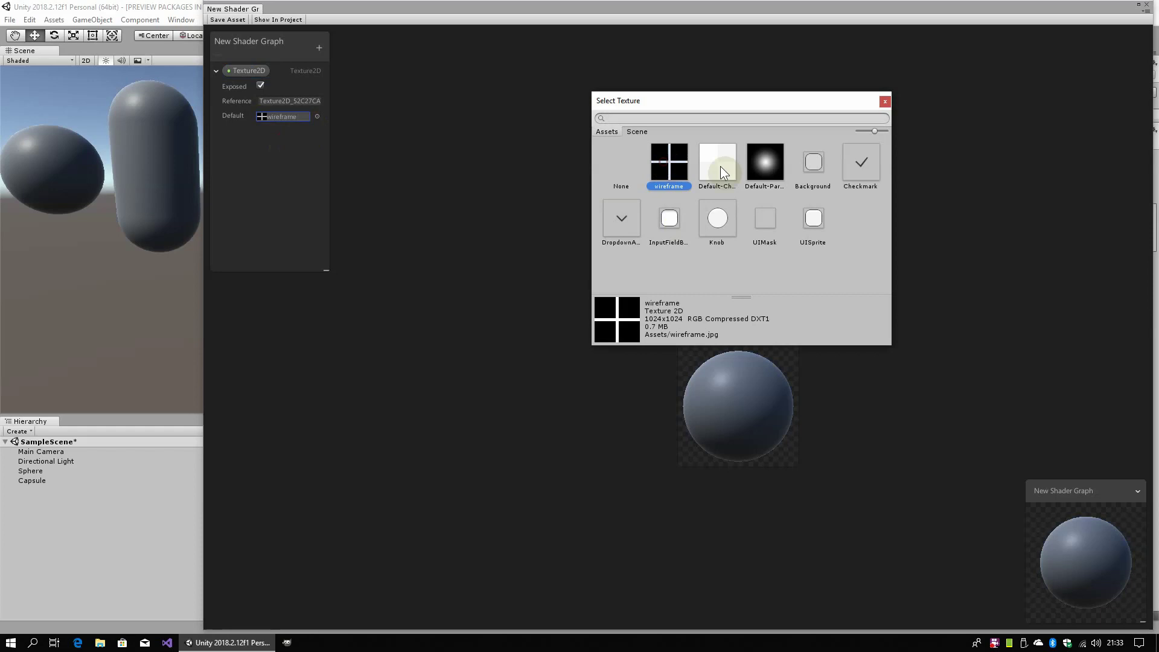
left_click(885, 101)
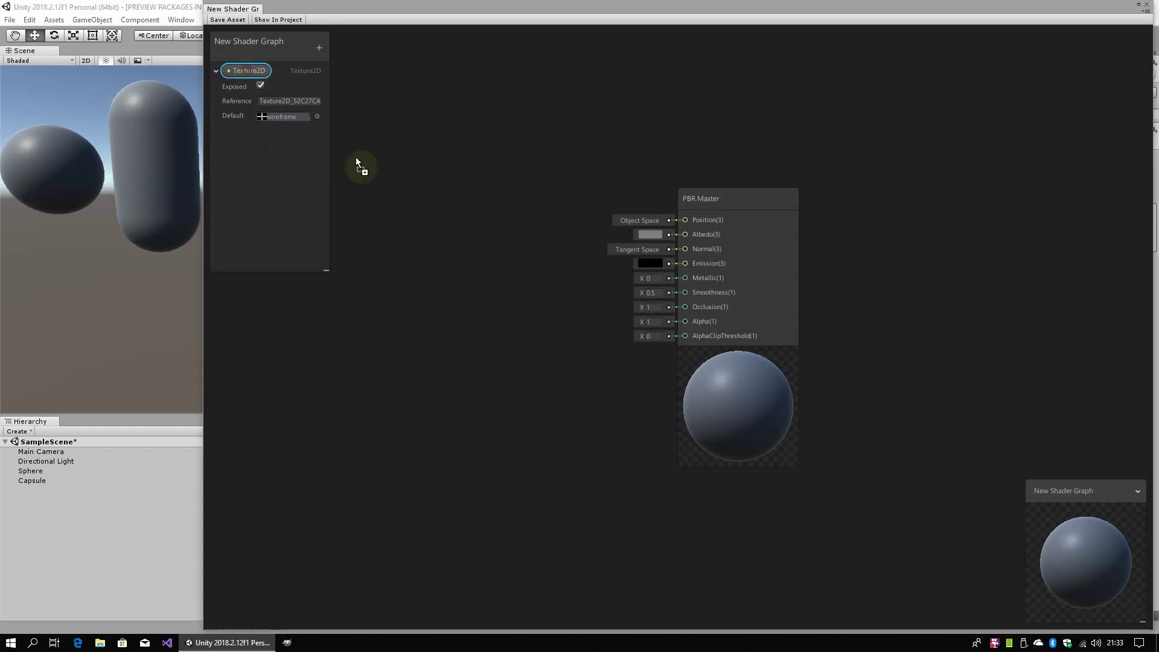
- Place the Texture2D property on the canvas and add a Sample Texture 2D node beside it
left_click_drag(247, 71, 409, 191)
left_click_drag(719, 206, 858, 192)
right_click(539, 291)
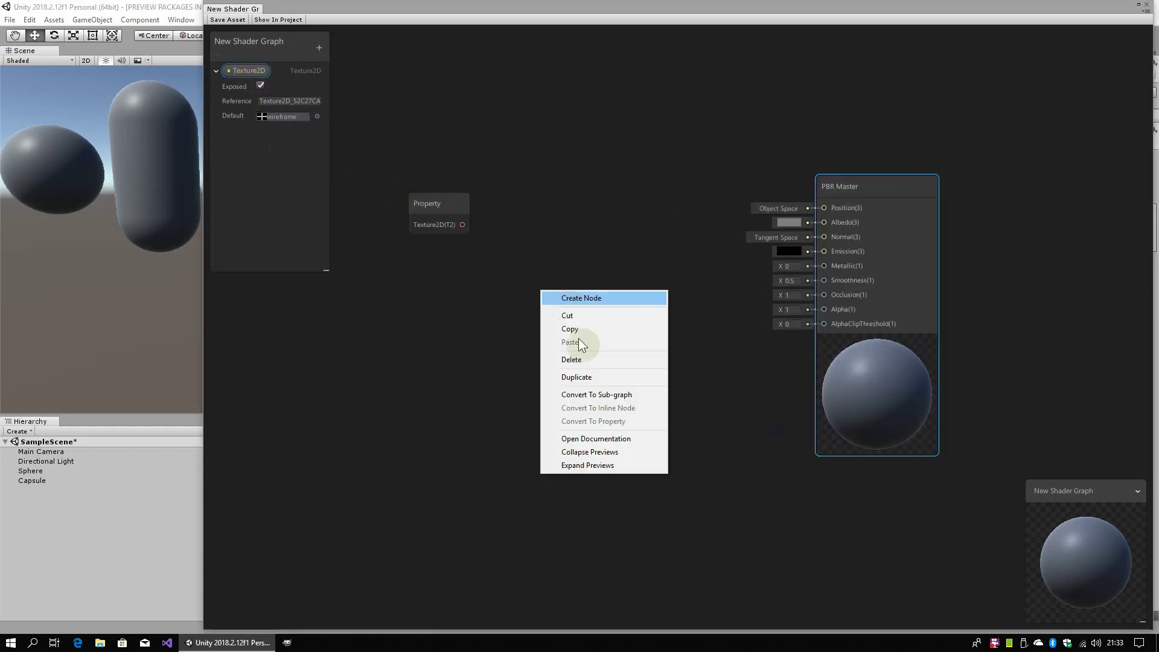
left_click(578, 302)
type("sample")
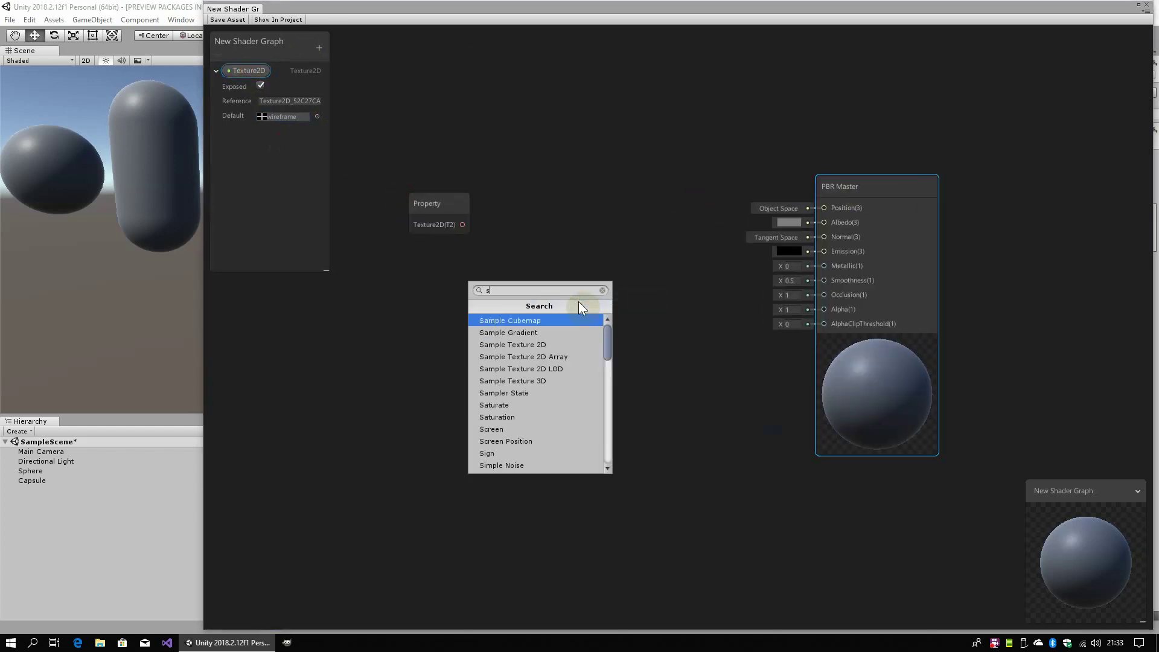
left_click(540, 341)
left_click_drag(562, 301, 597, 197)
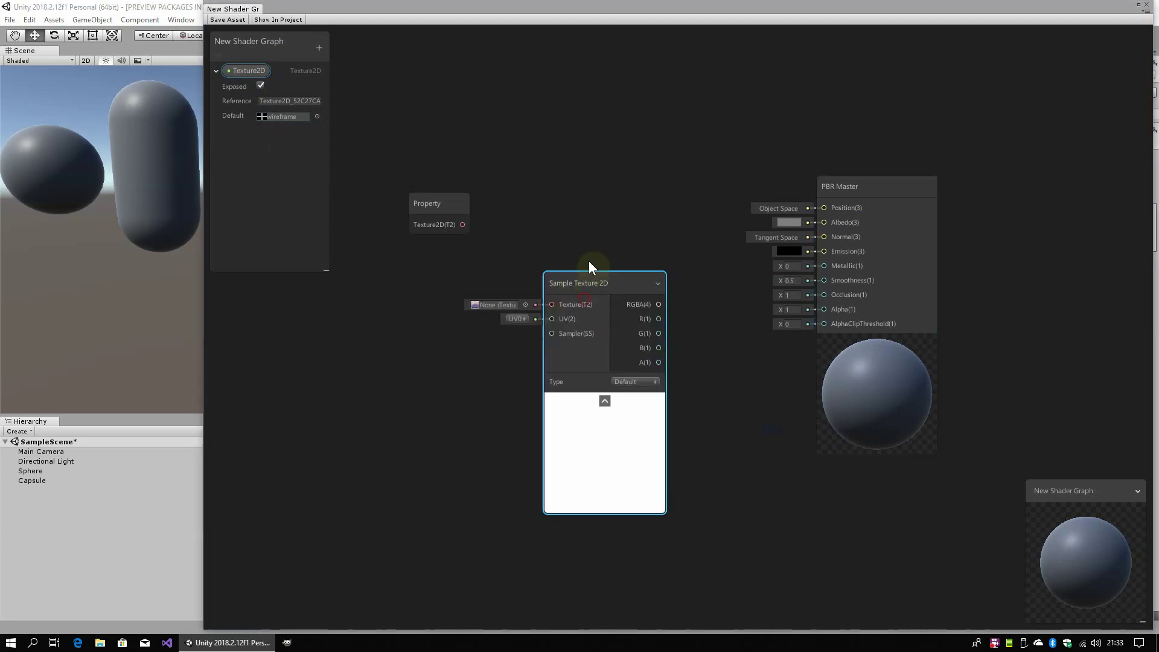
- Wire the property into the sampler's Texture and RGBA into Albedo, then save and close the graph
left_click_drag(462, 224, 577, 224)
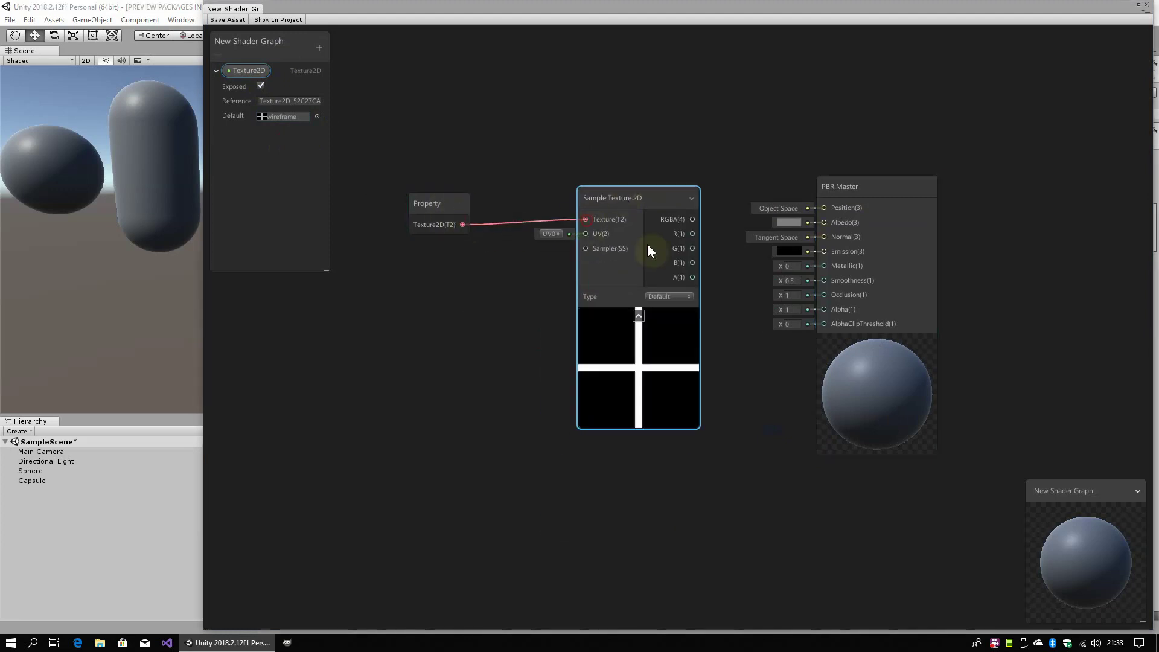
left_click_drag(692, 220, 823, 222)
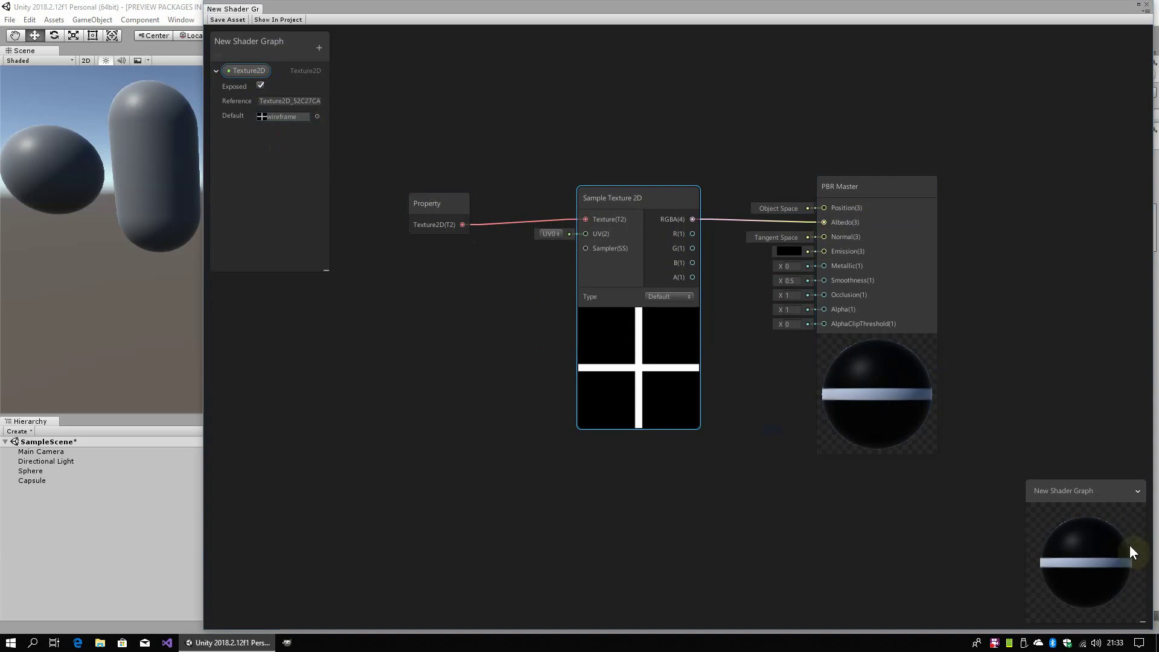
left_click_drag(1063, 582, 893, 518)
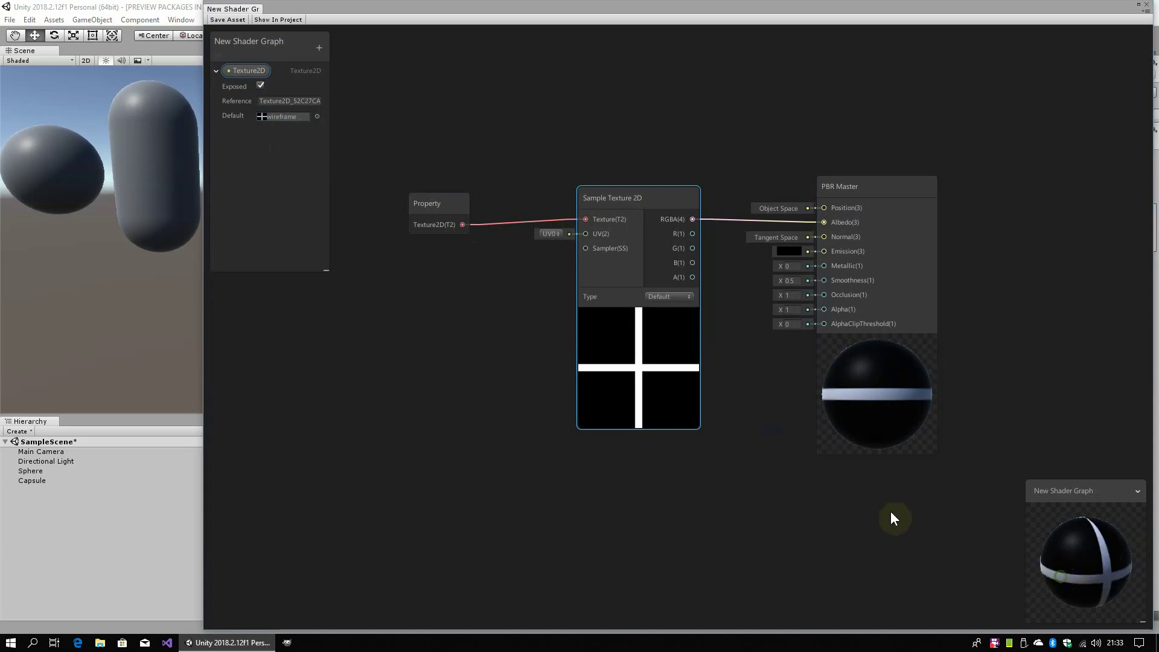
left_click(223, 19)
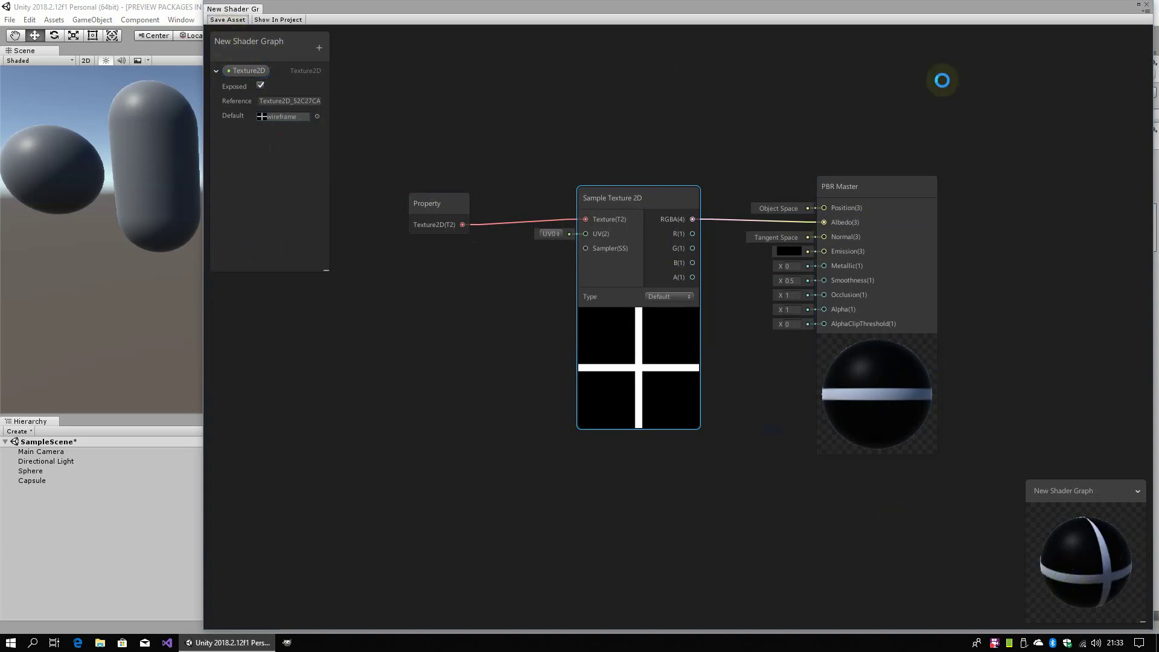
left_click(1147, 6)
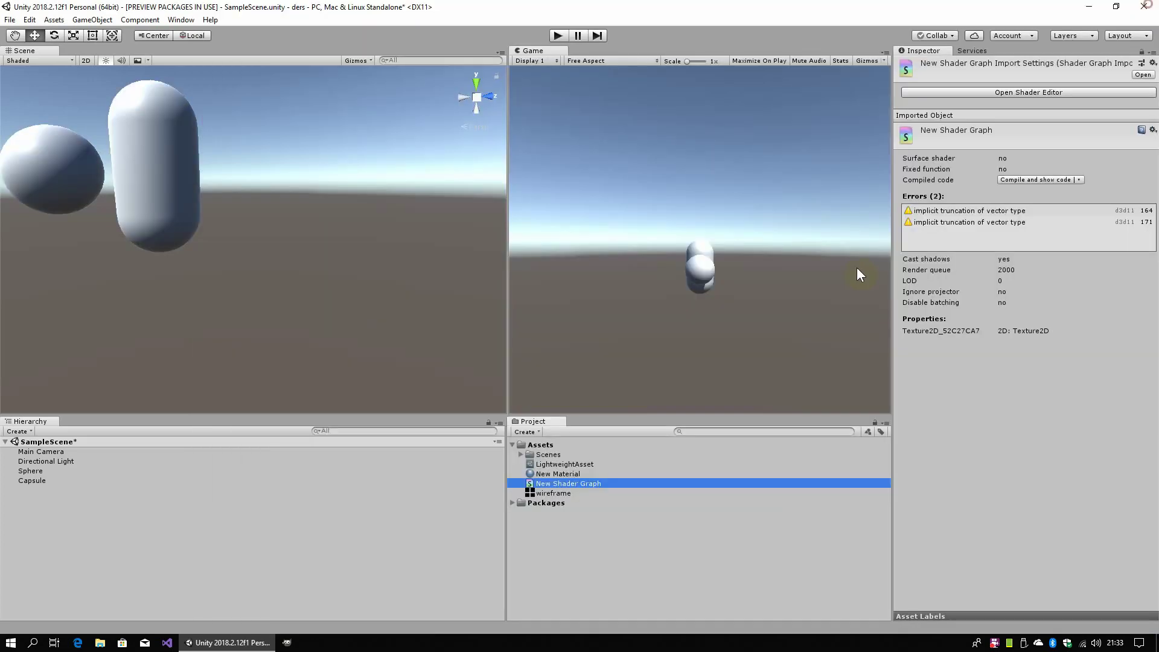
- Assign the wireframe texture to New Material's Texture2D slot
left_click(550, 474)
left_click(1145, 121)
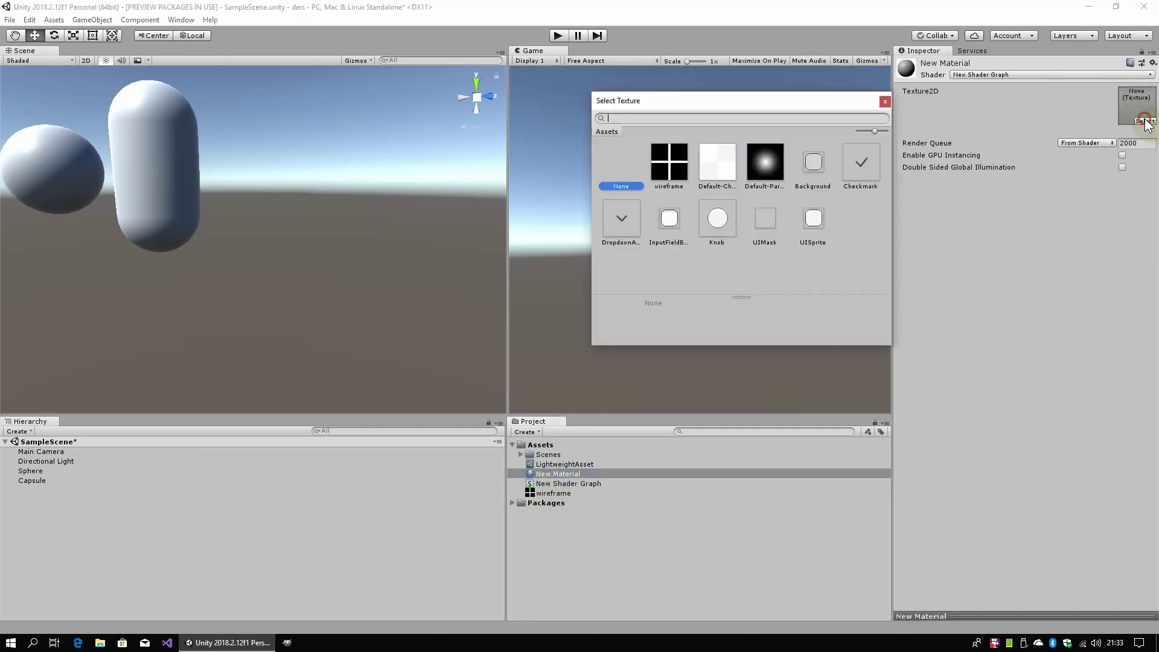
left_click(670, 160)
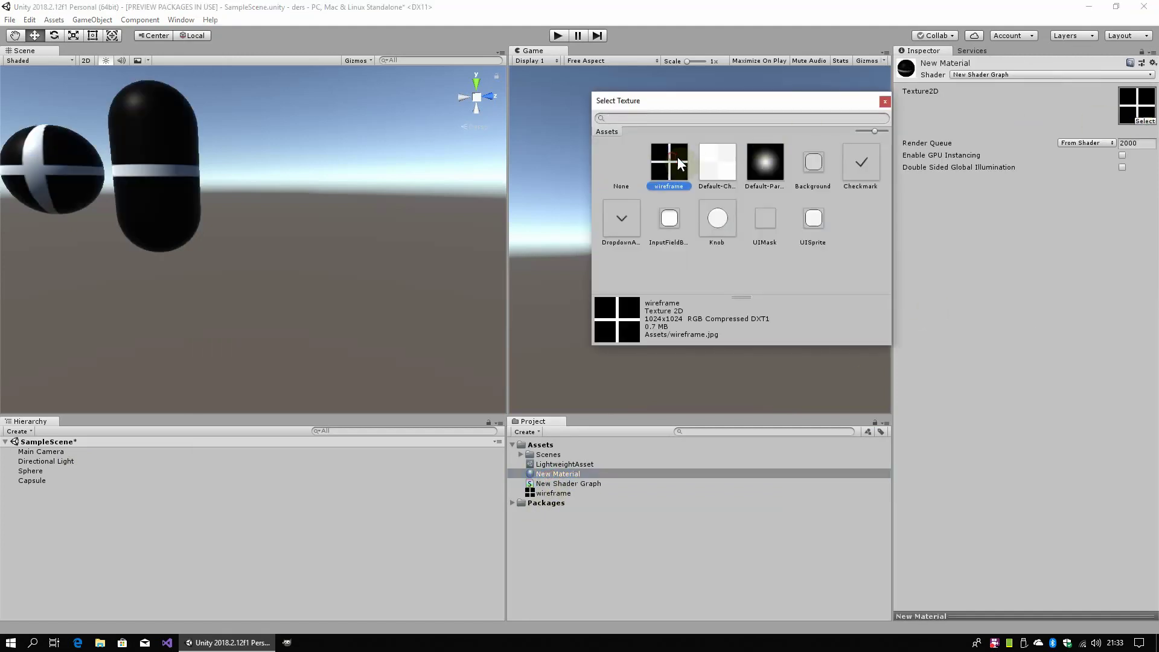
left_click(885, 102)
- Orbit the Scene view to inspect the striped sphere and capsule, then reopen New Shader Graph
left_click_drag(120, 173, 201, 182, "alt")
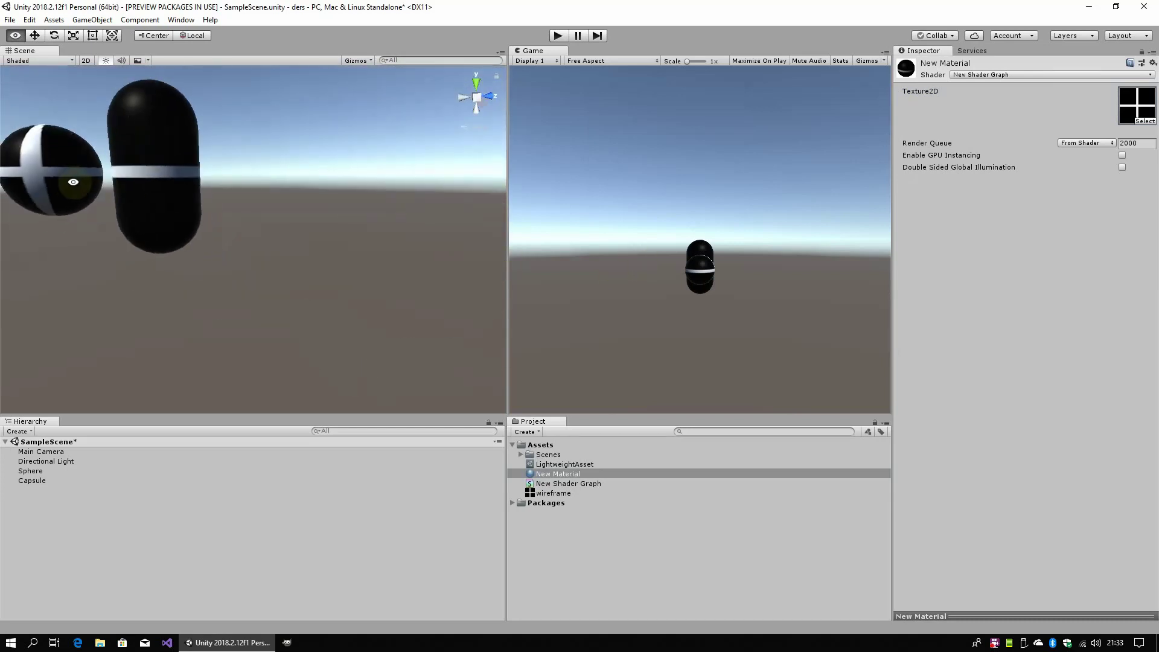
left_click_drag(201, 183, 70, 173, "alt")
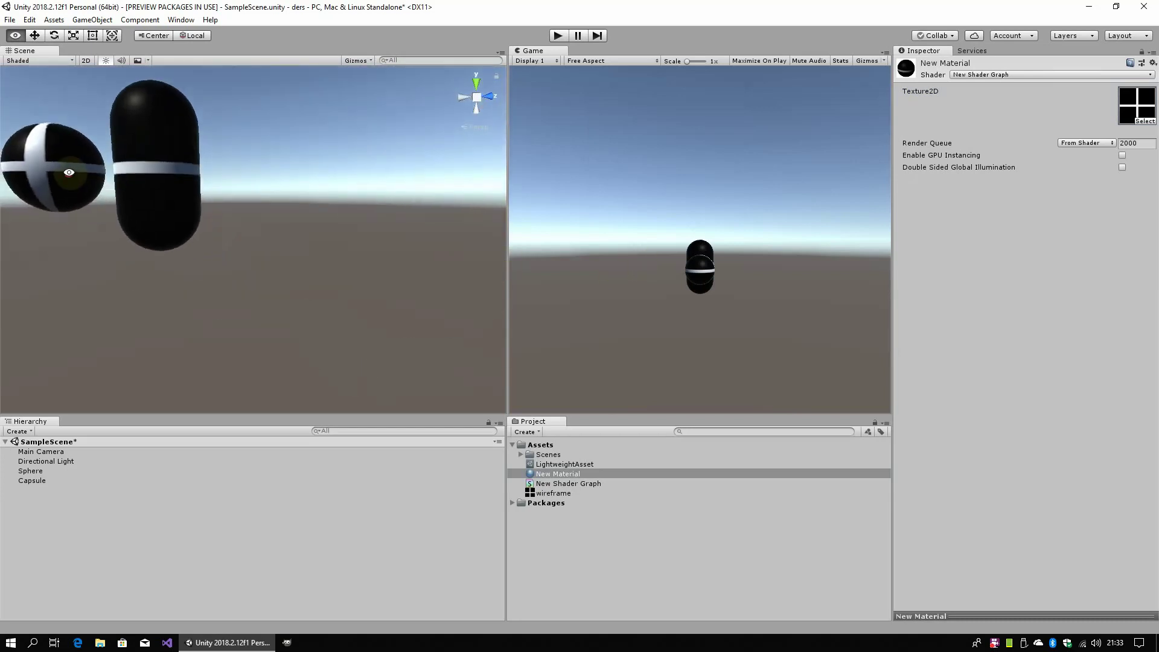
double_click(567, 485)
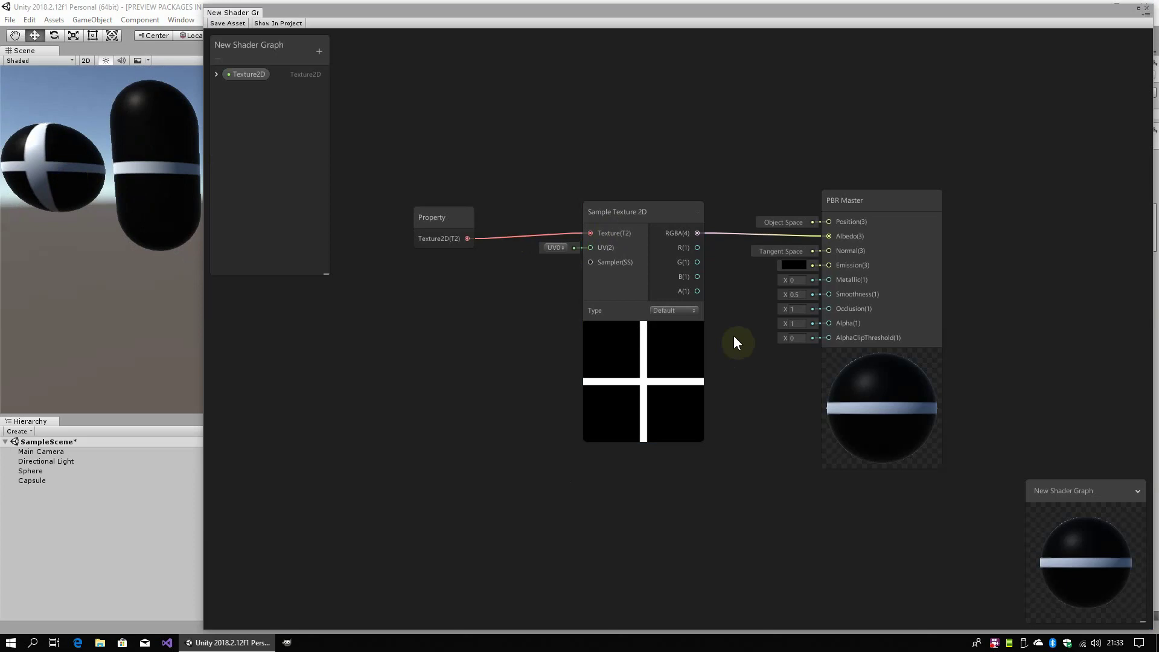
- Rearrange the graph, moving the Property and Sample Texture 2D nodes up and left
mouse_move(735, 336)
middle_mouse_down()
mouse_move(780, 388)
mouse_move(738, 320)
middle_mouse_up()
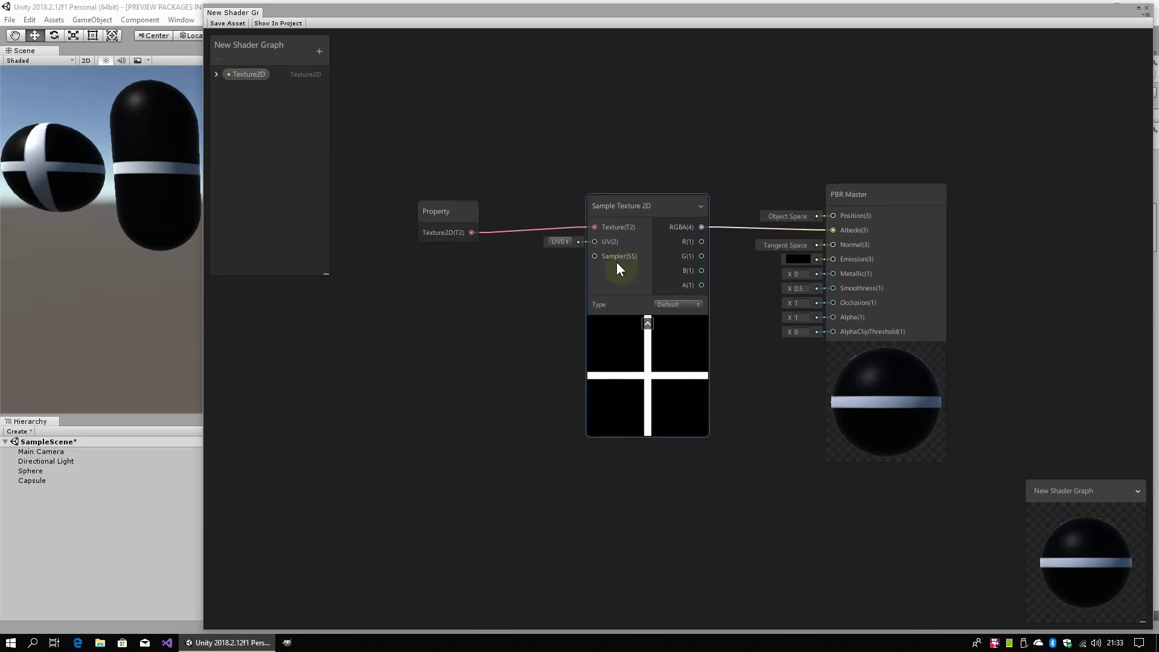
middle_click_drag(520, 271, 621, 303)
left_click_drag(574, 225, 481, 155)
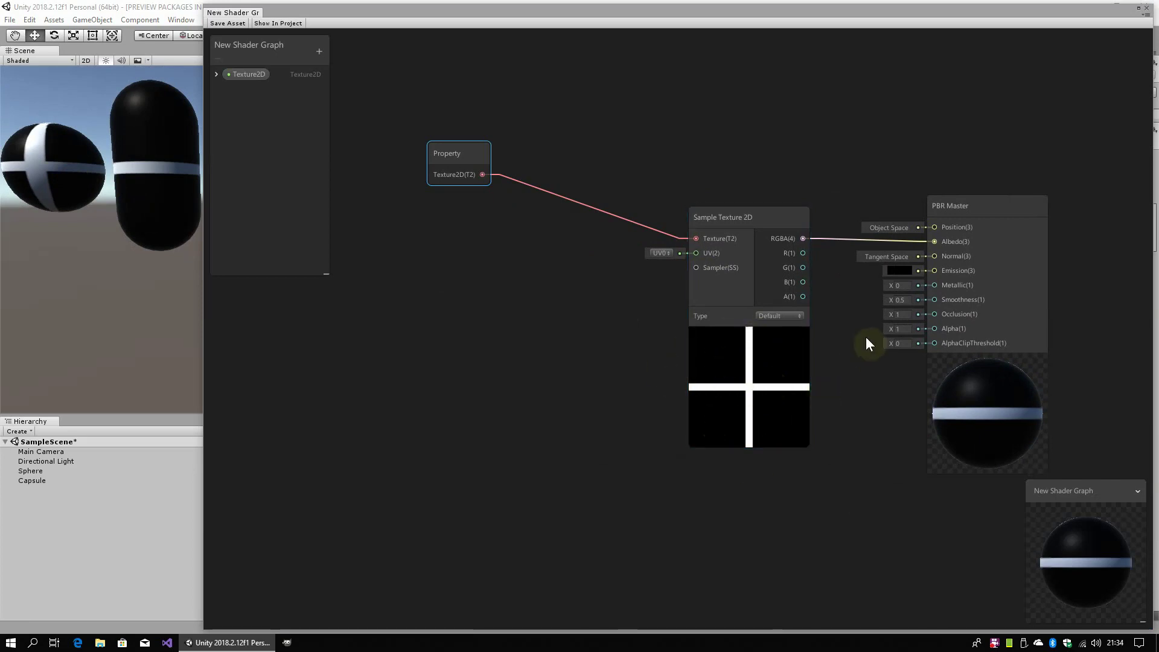
left_click(786, 213)
left_click_drag(786, 212, 767, 194)
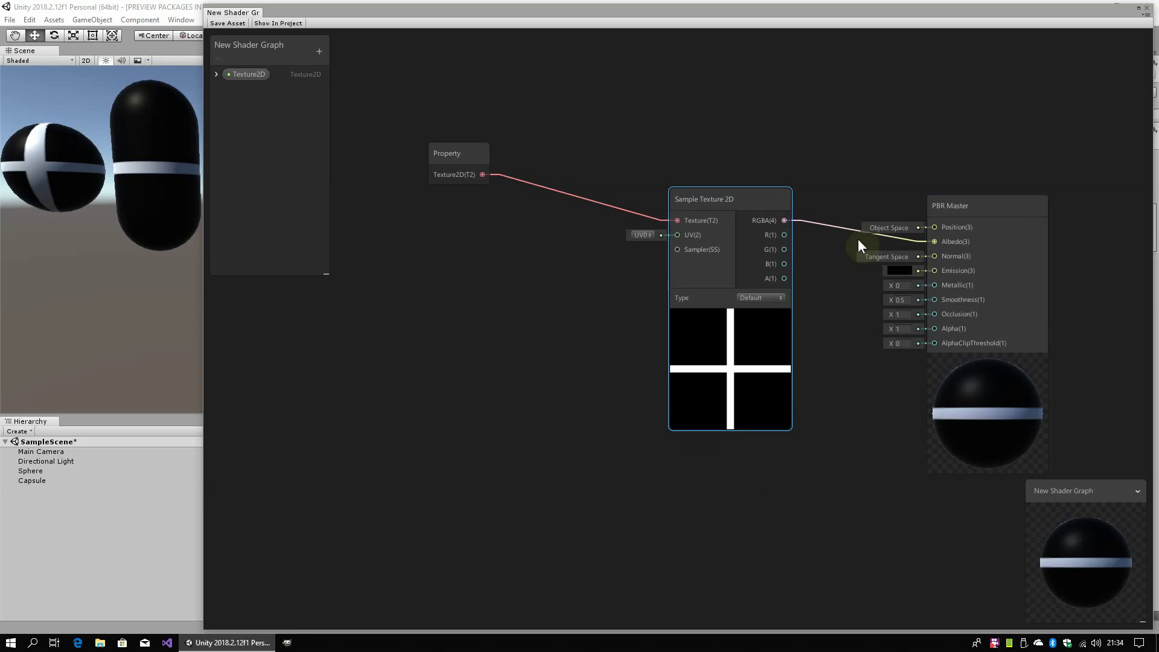
- Delete the RGBA→Albedo connection and wire the sampled RGBA into the Alpha input instead
left_click(841, 228)
right_click(841, 228)
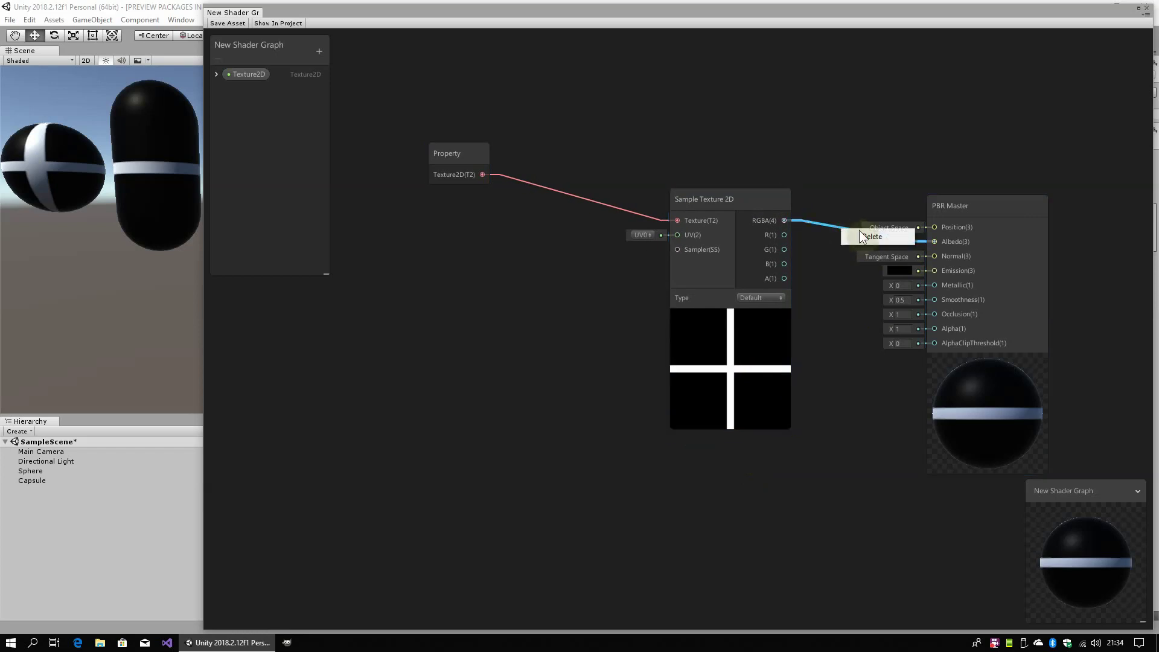
left_click(893, 237)
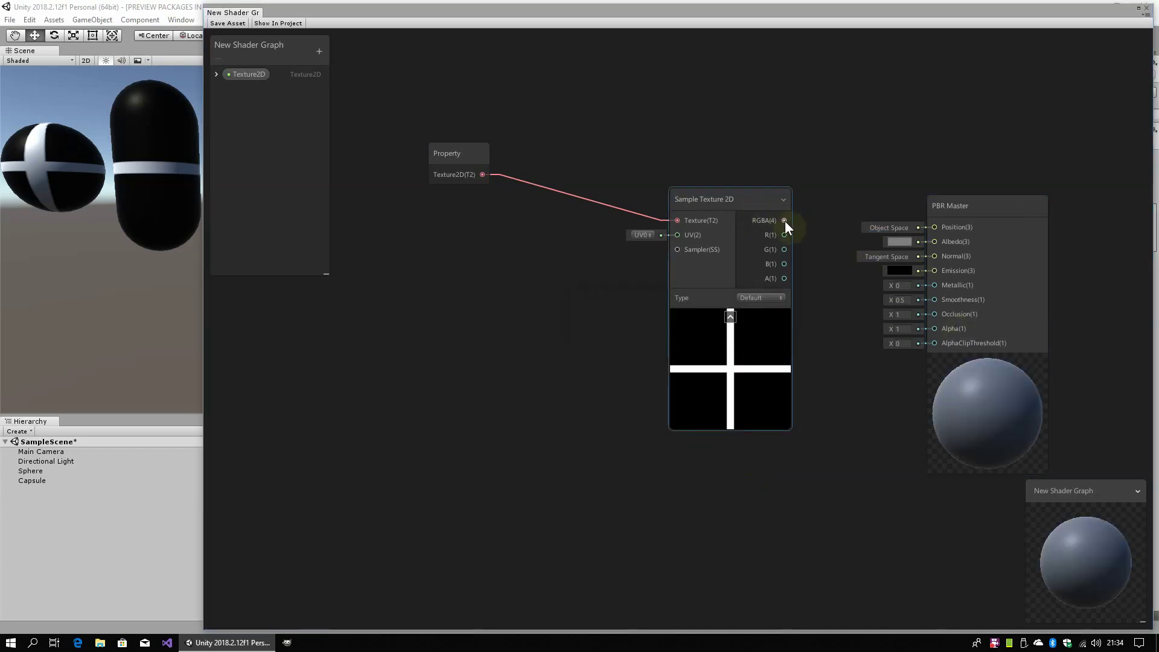
left_click_drag(785, 221, 936, 329)
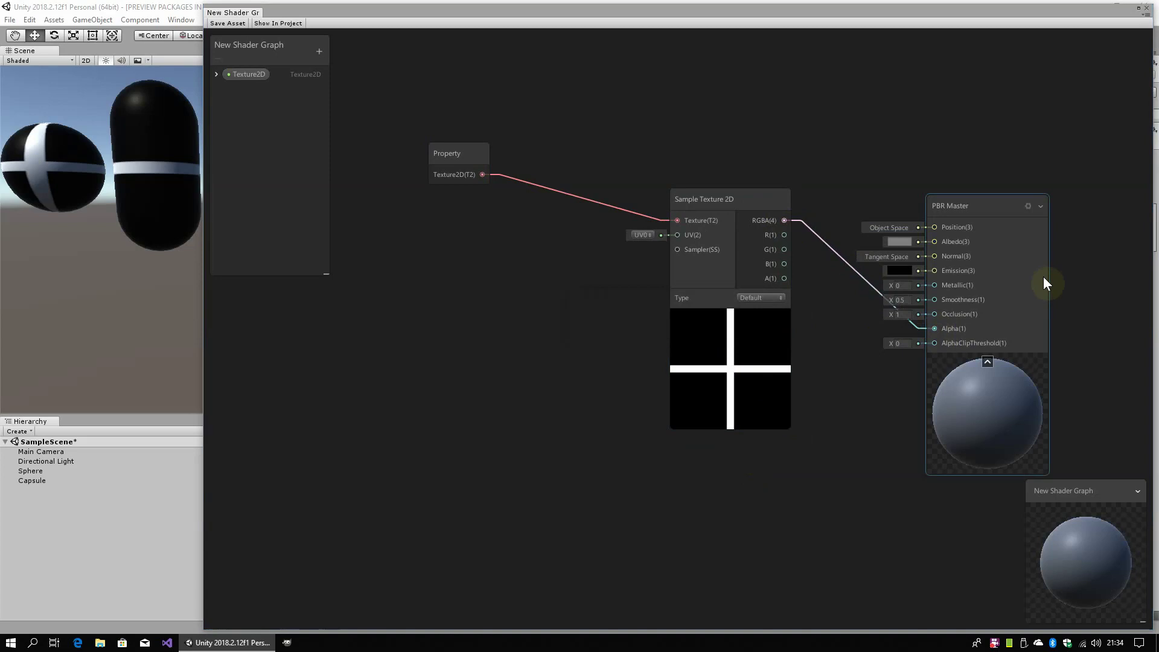
left_click(1027, 209)
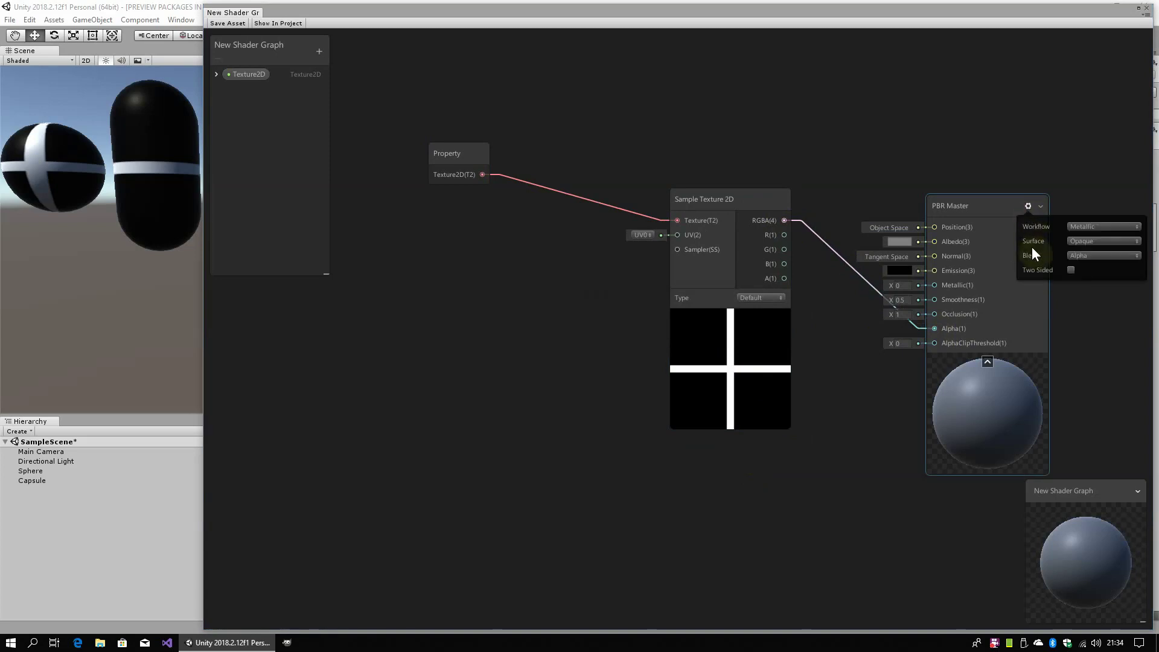
- Set the PBR Master surface to Transparent and save, leaving only the white crosses visible
left_click(1086, 243)
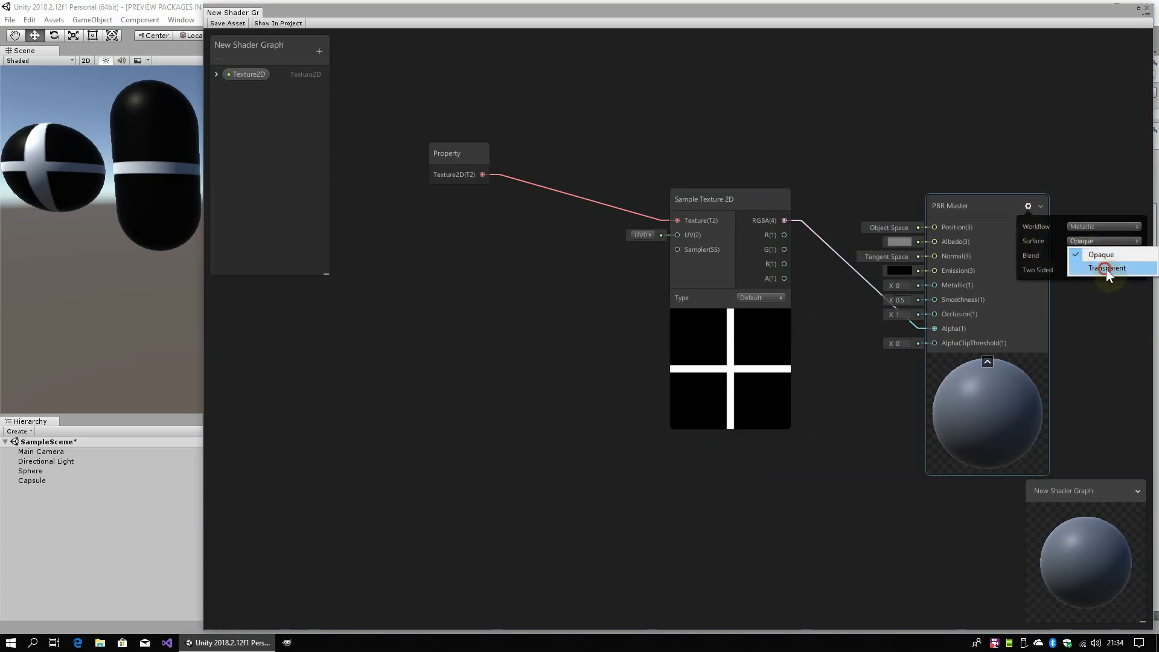
left_click(1106, 269)
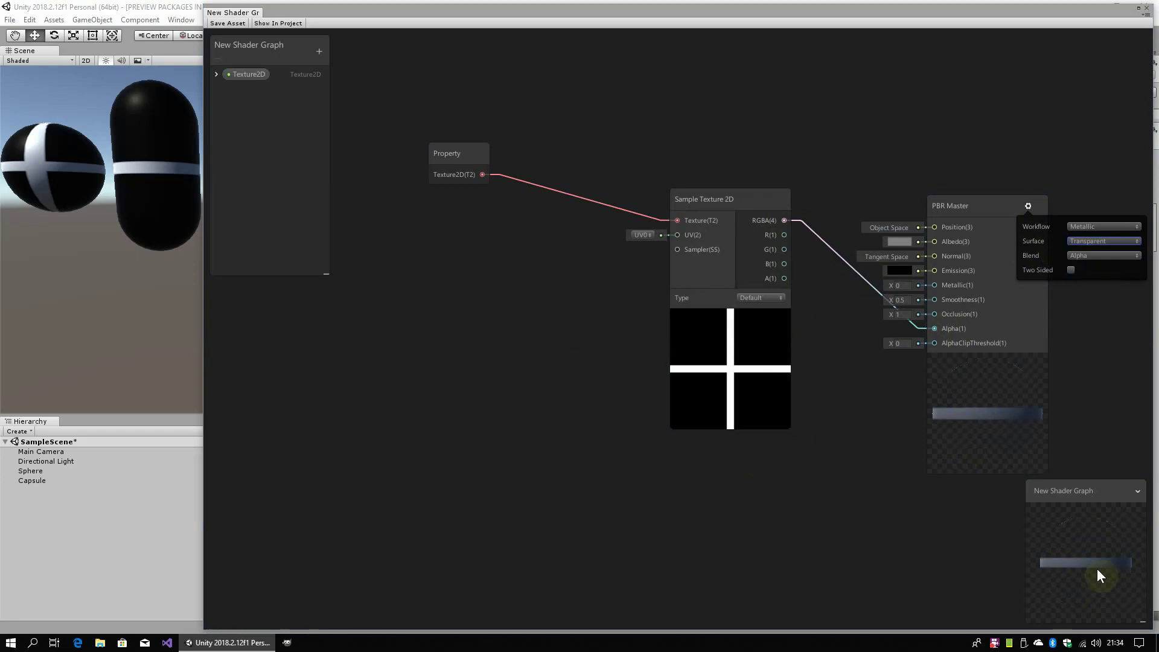
mouse_move(1096, 569)
left_mouse_down()
mouse_move(1076, 595)
mouse_move(1056, 590)
left_mouse_up()
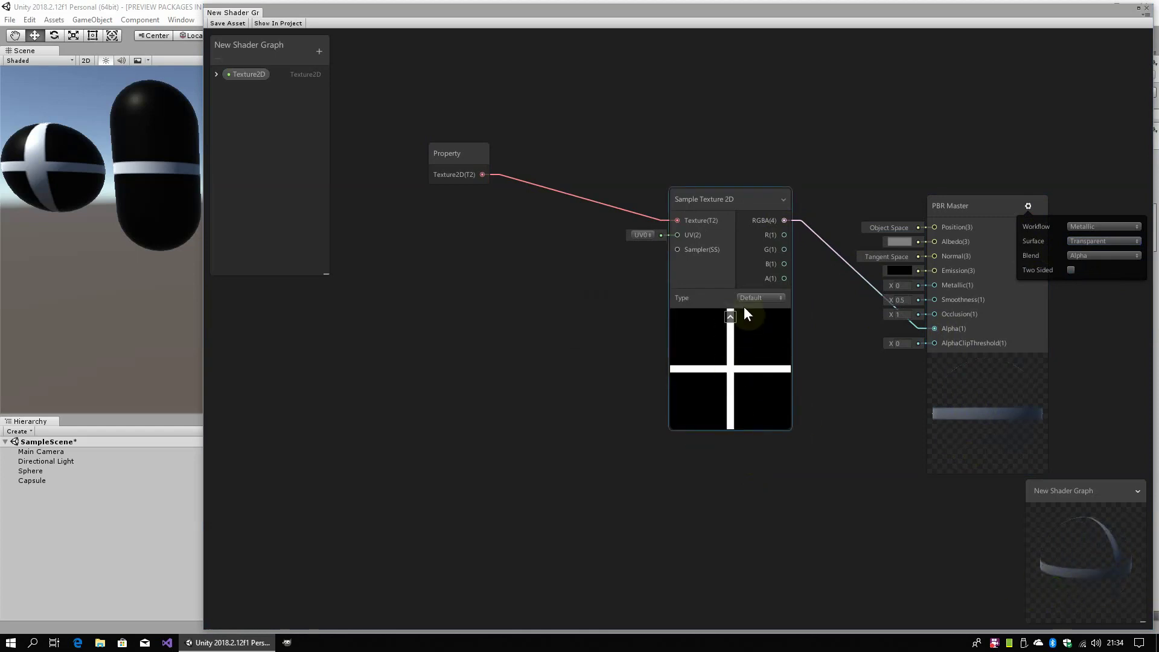
mouse_move(1085, 556)
left_mouse_down()
mouse_move(1049, 552)
mouse_move(1118, 546)
mouse_move(1095, 559)
left_mouse_up()
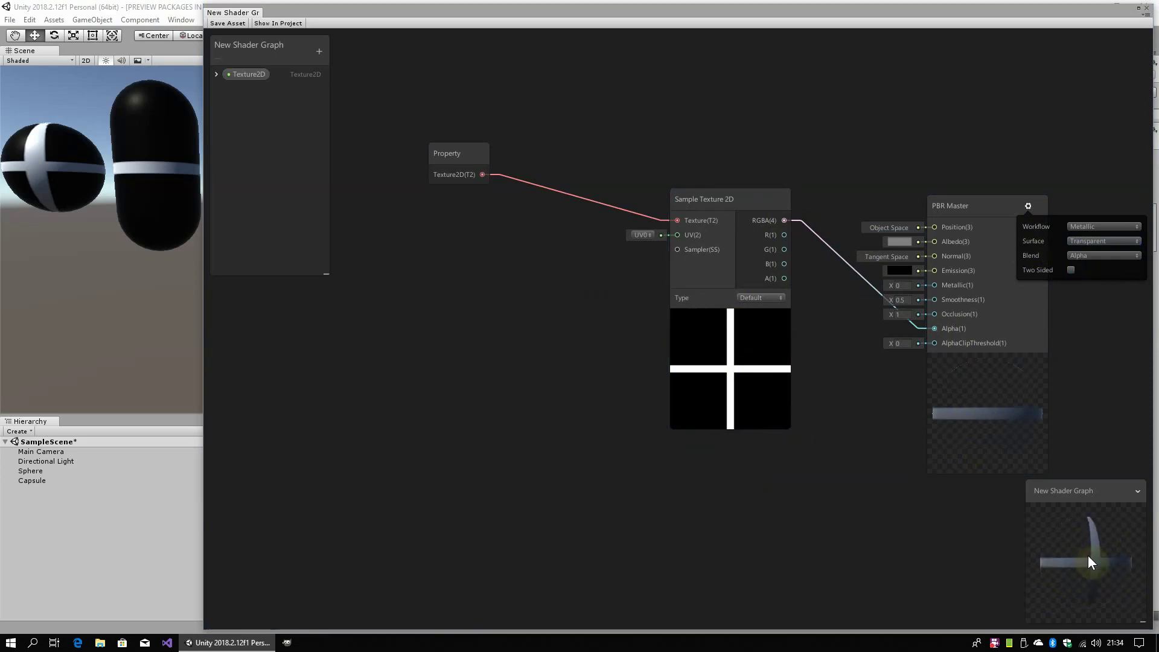
left_click(229, 23)
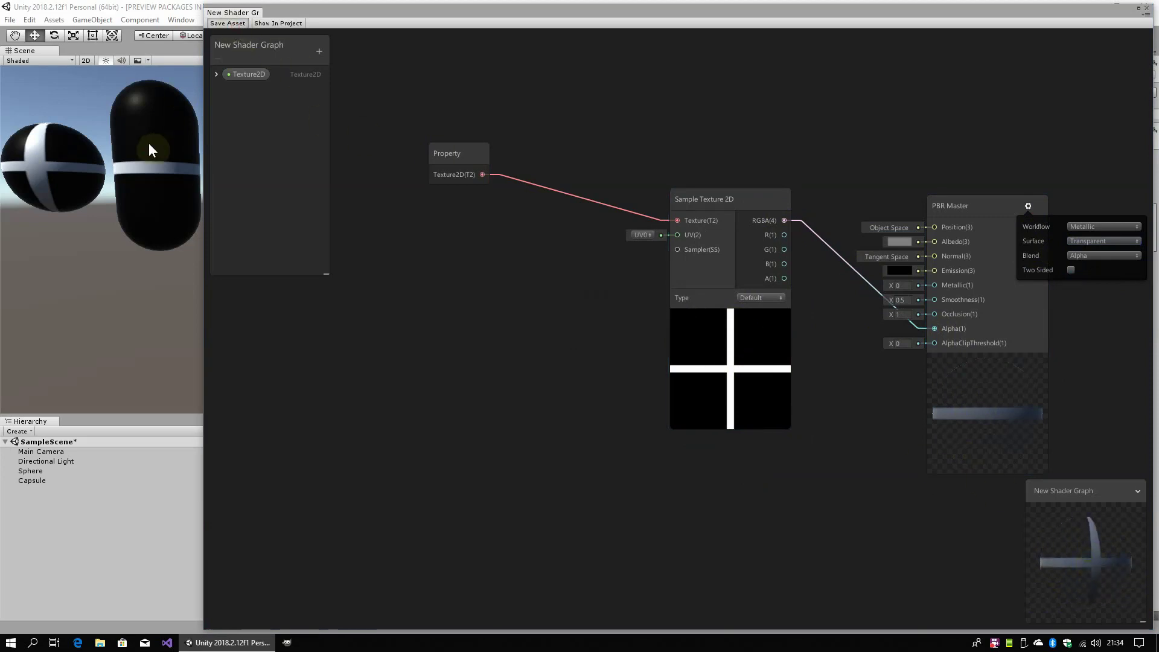
right_click_drag(108, 237, 147, 241)
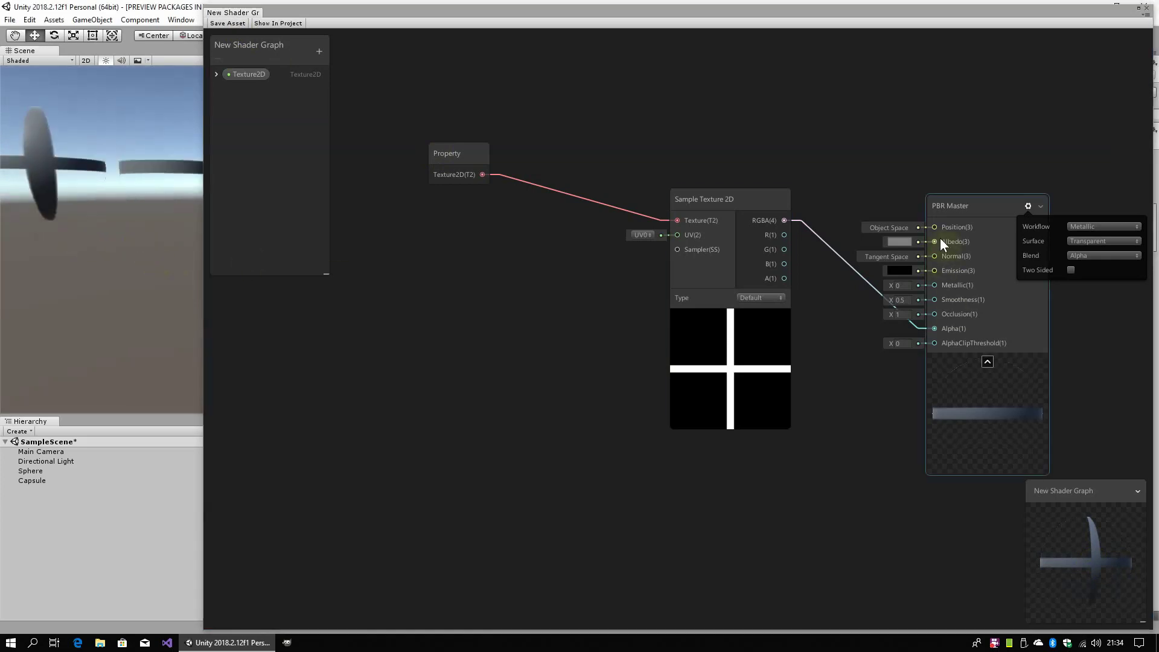
- Add a Color property with a bright cyan default, connect it to Albedo, and save
left_click(318, 52)
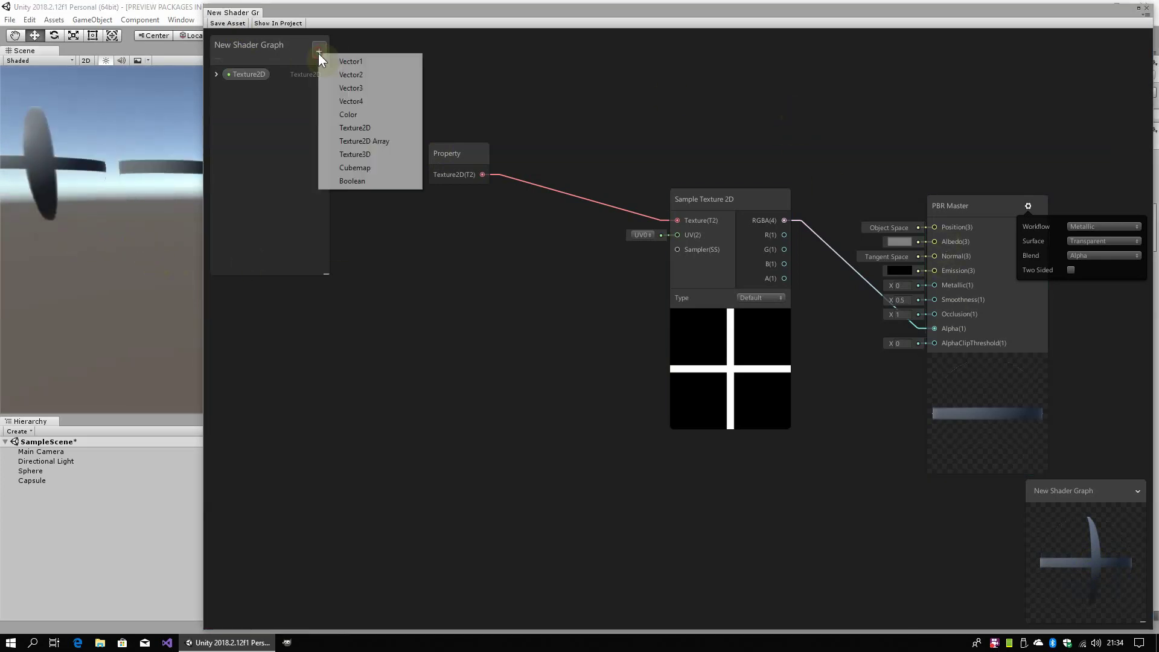
left_click(350, 114)
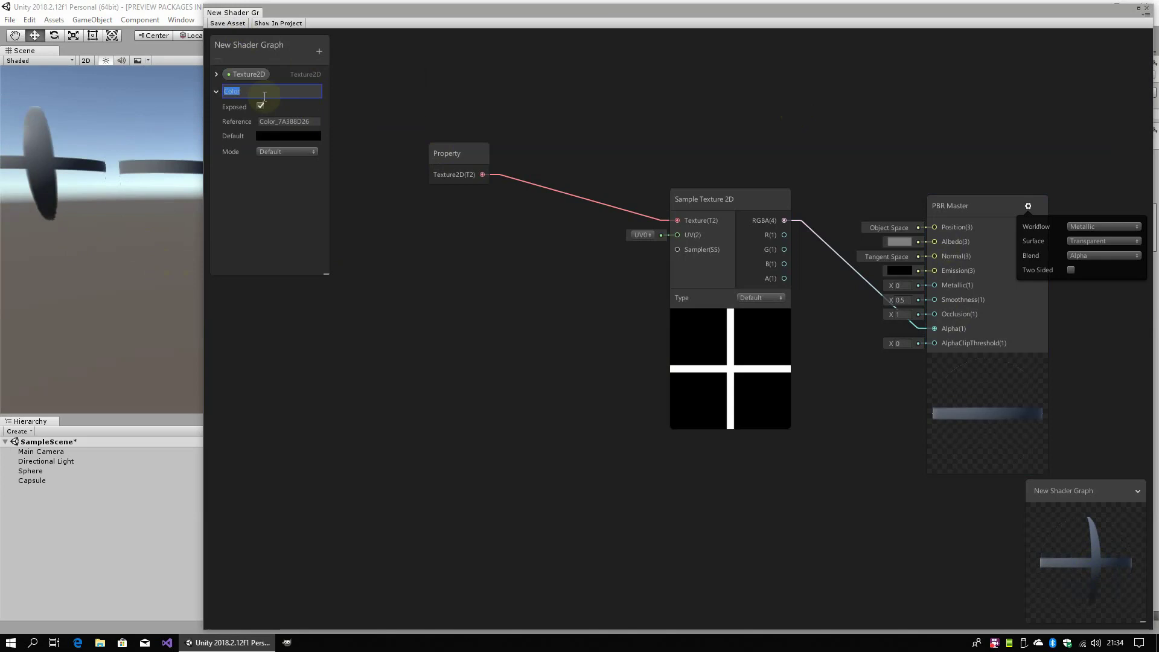
left_click(281, 136)
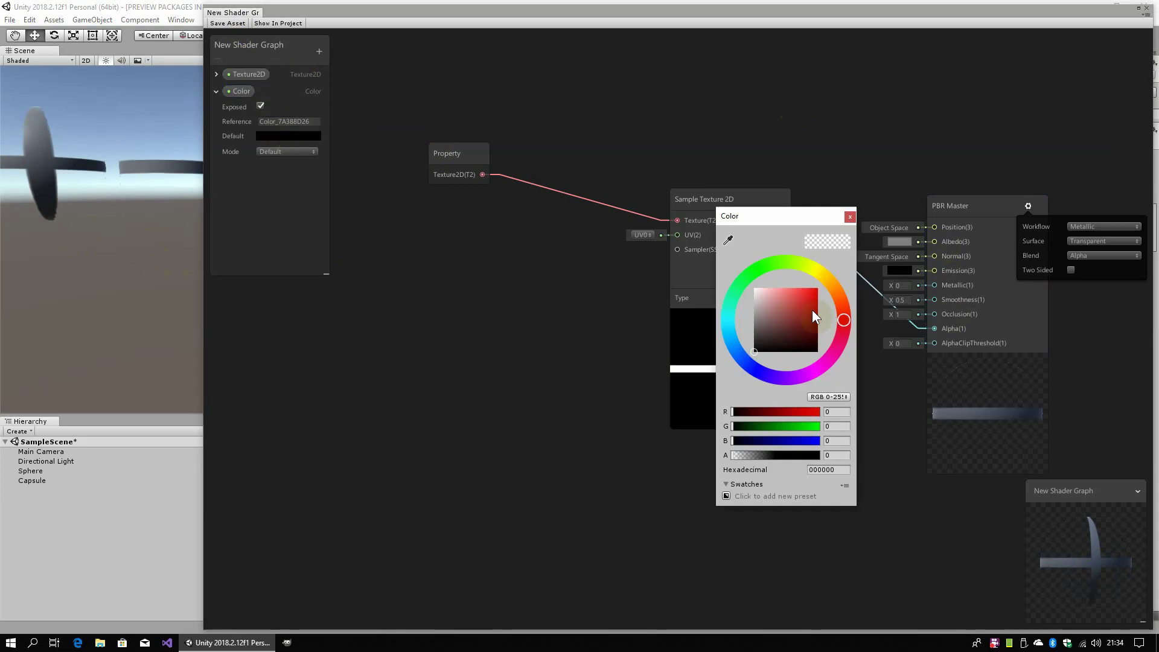
left_click(728, 325)
left_click_drag(787, 316, 837, 266)
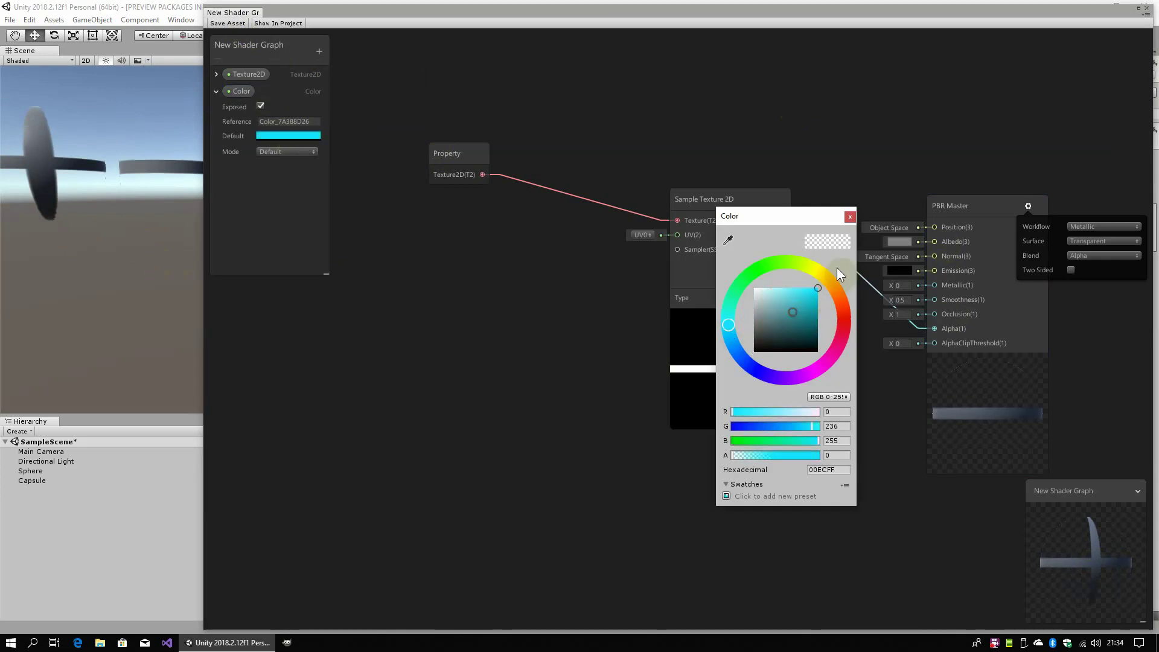
left_click(849, 217)
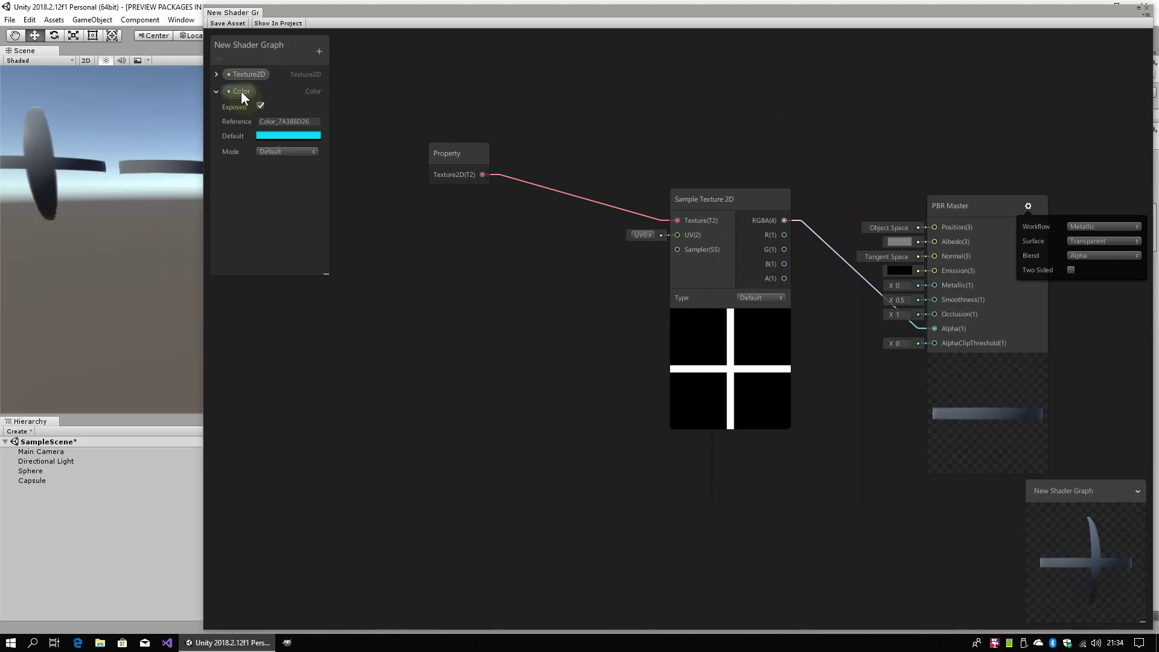
mouse_move(241, 92)
left_mouse_down()
mouse_move(803, 127)
mouse_move(936, 241)
left_mouse_up()
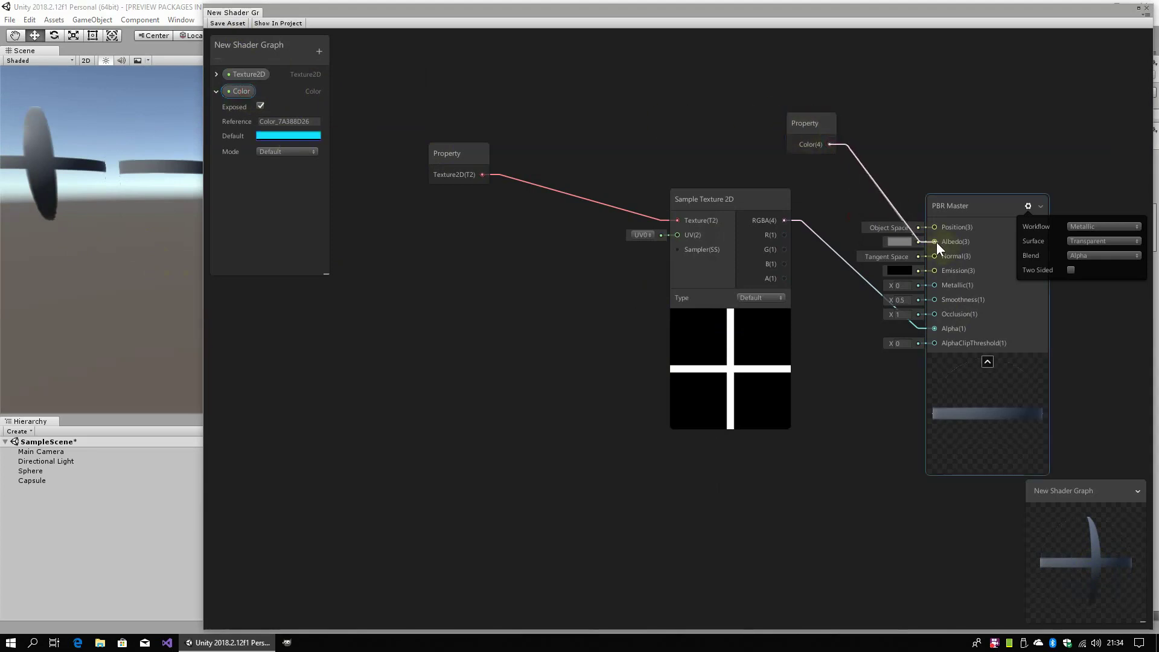
left_click(227, 23)
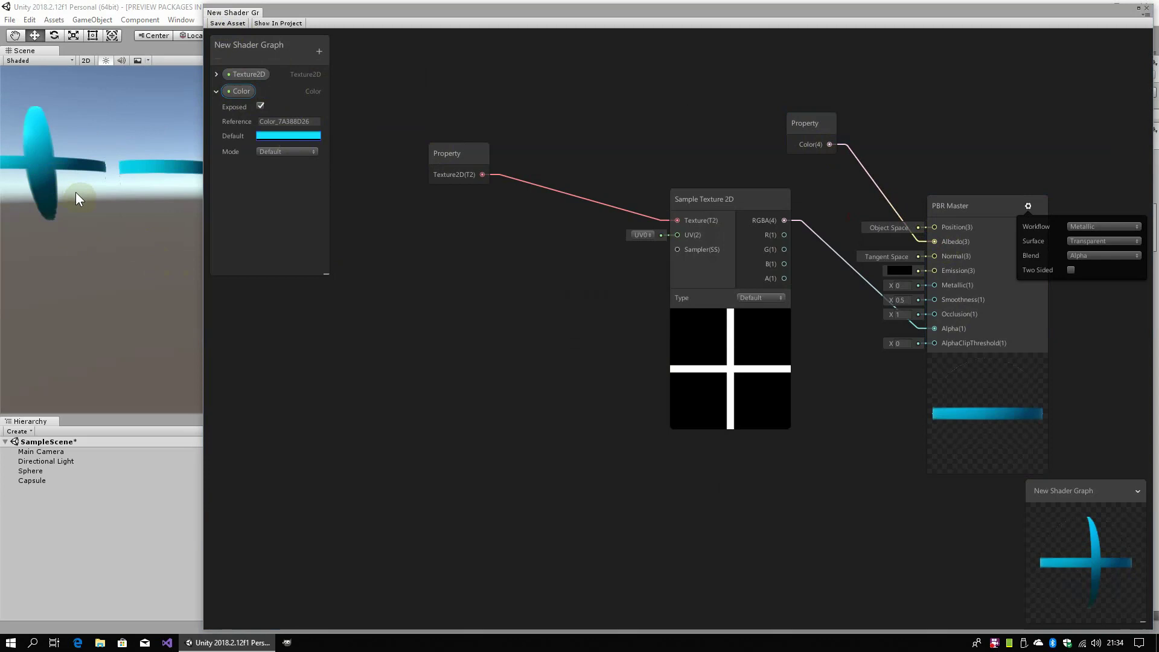
- Change the Color default to red-orange FF2B00, save, and close the graph editor
left_click_drag(78, 194, 145, 188, "alt")
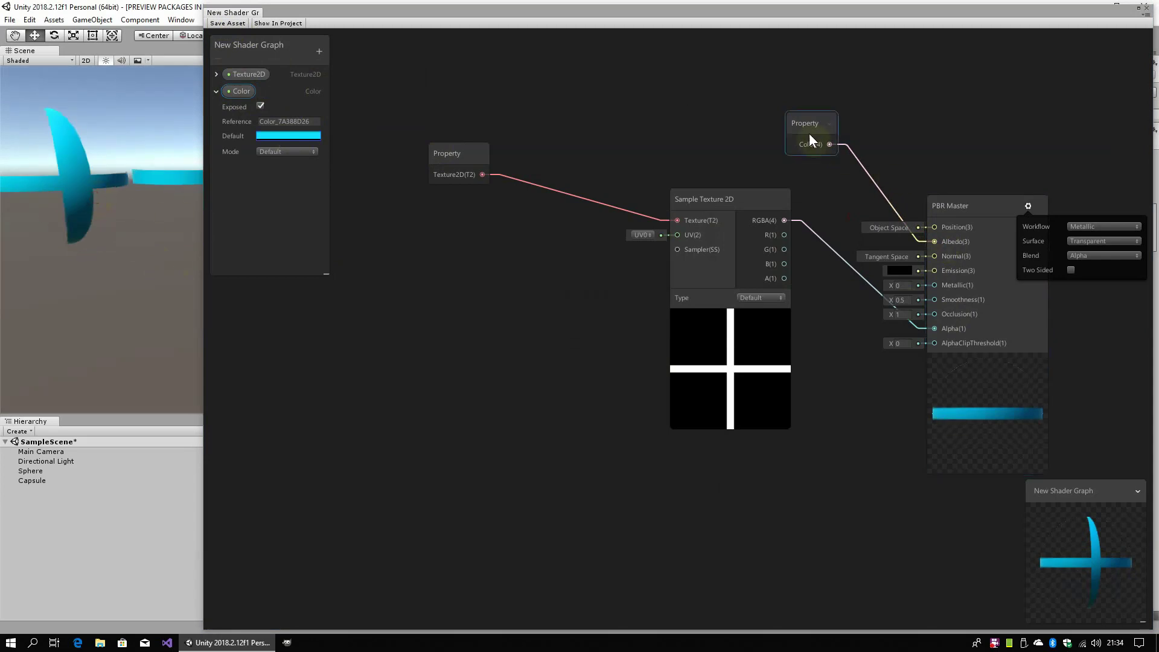
left_click(290, 135)
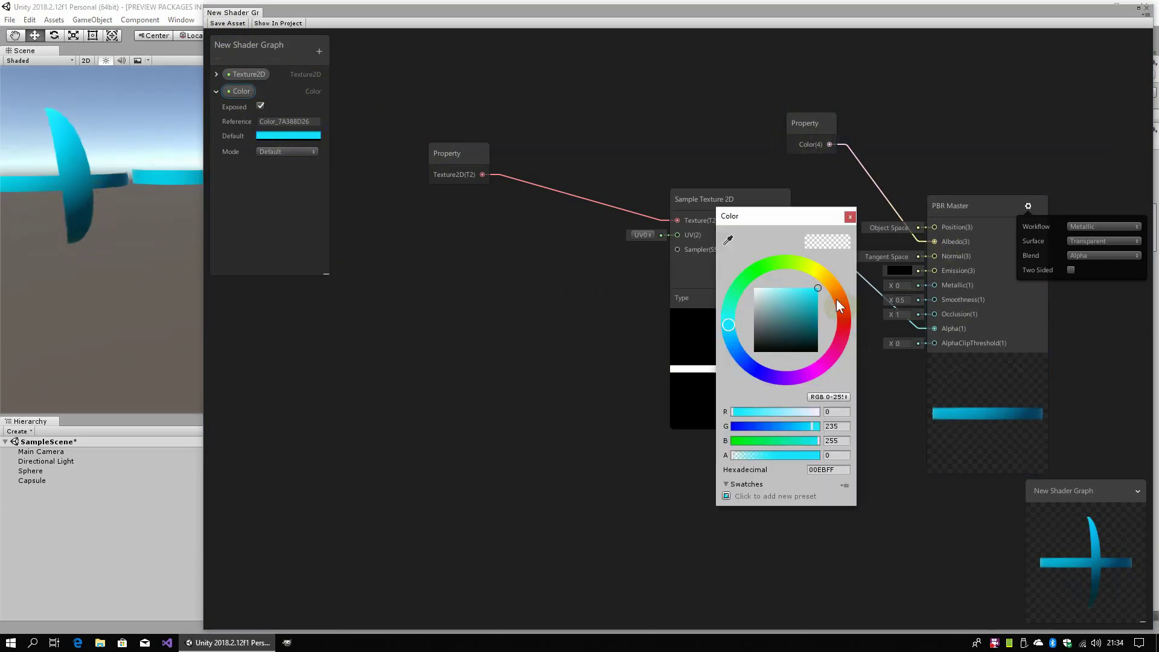
left_click_drag(837, 300, 848, 308)
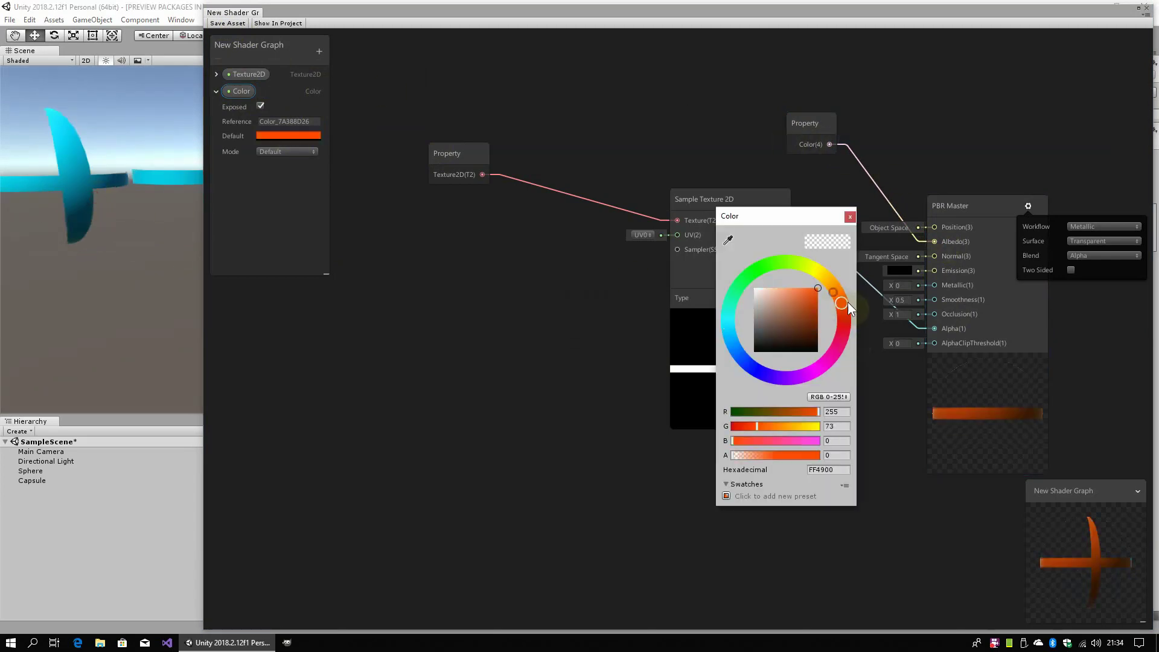
left_click(850, 216)
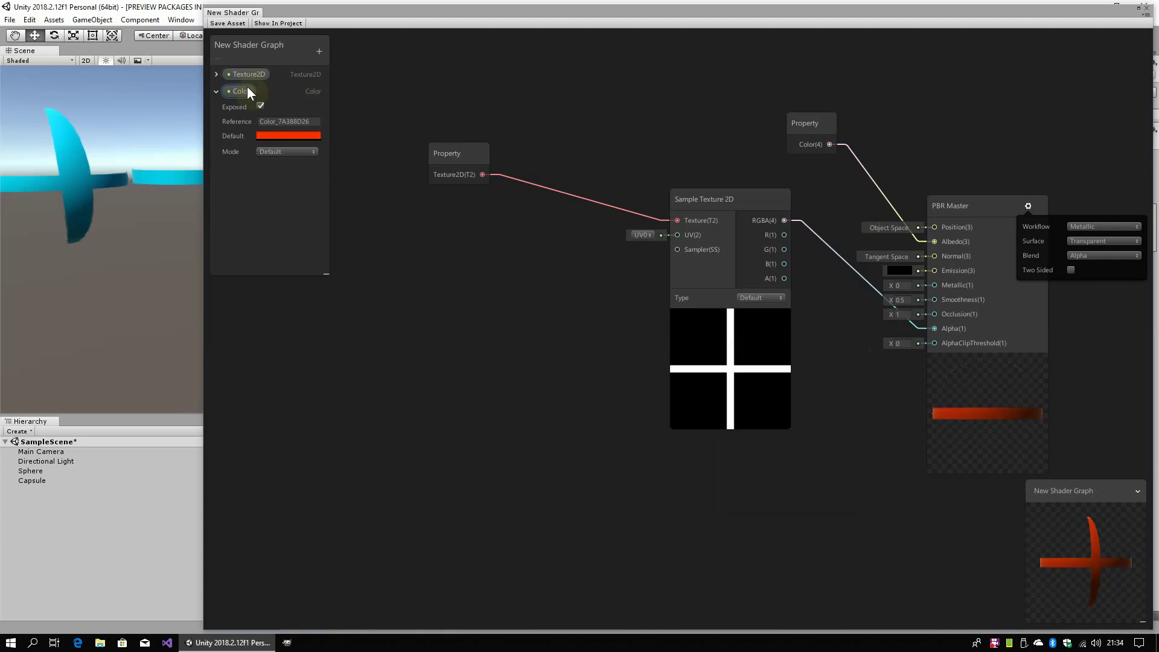
left_click(222, 26)
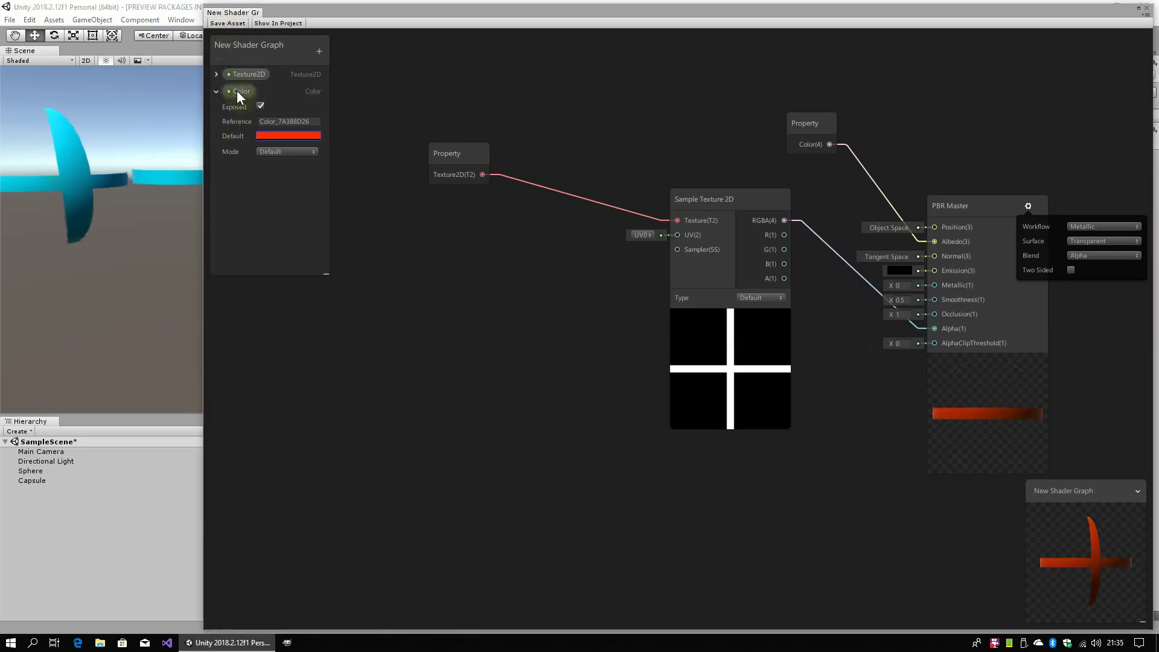
left_click(1146, 10)
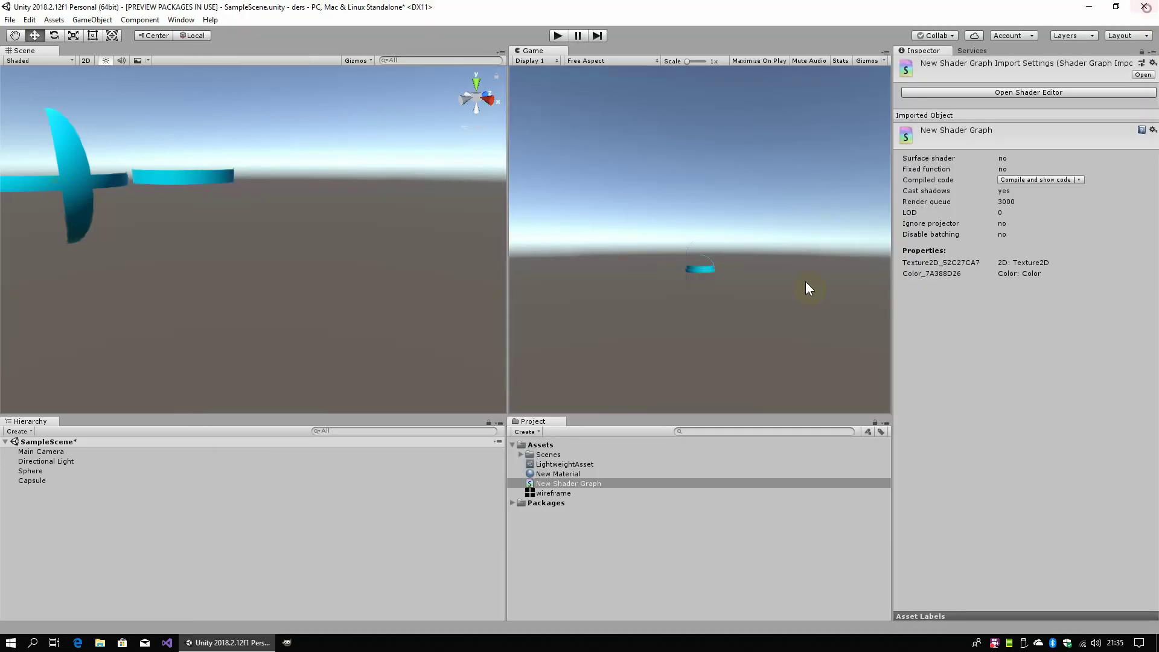
- Set New Material's Color to orange-red FF3700, then reopen New Shader Graph
left_click(625, 476)
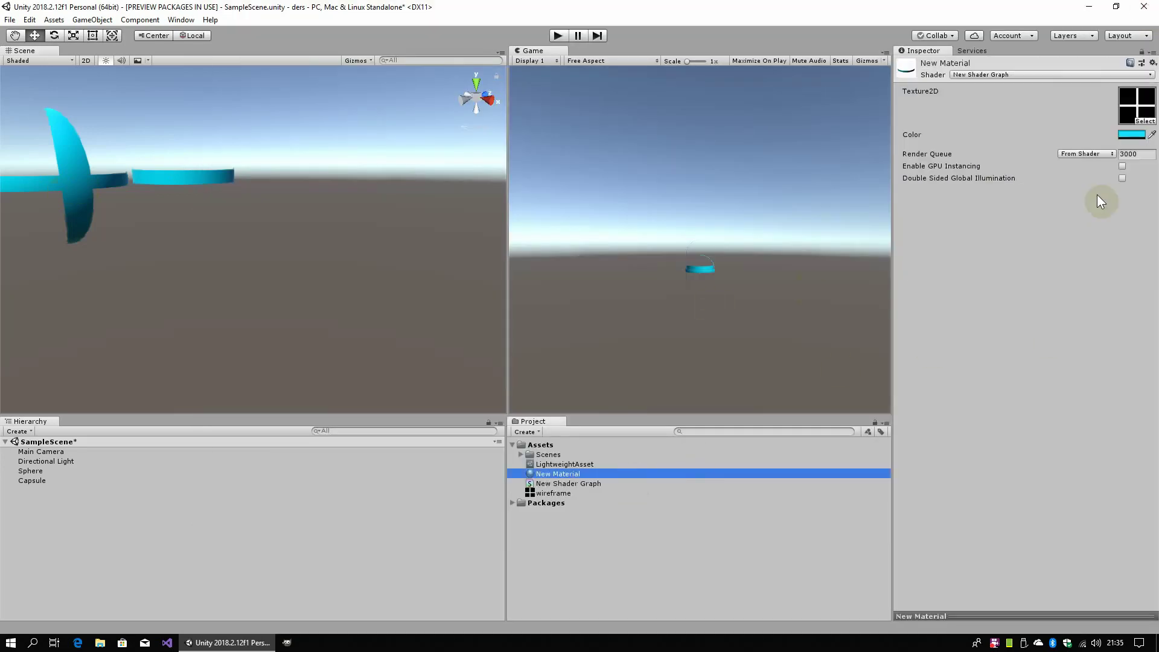
left_click(1132, 135)
left_click_drag(835, 299, 844, 307)
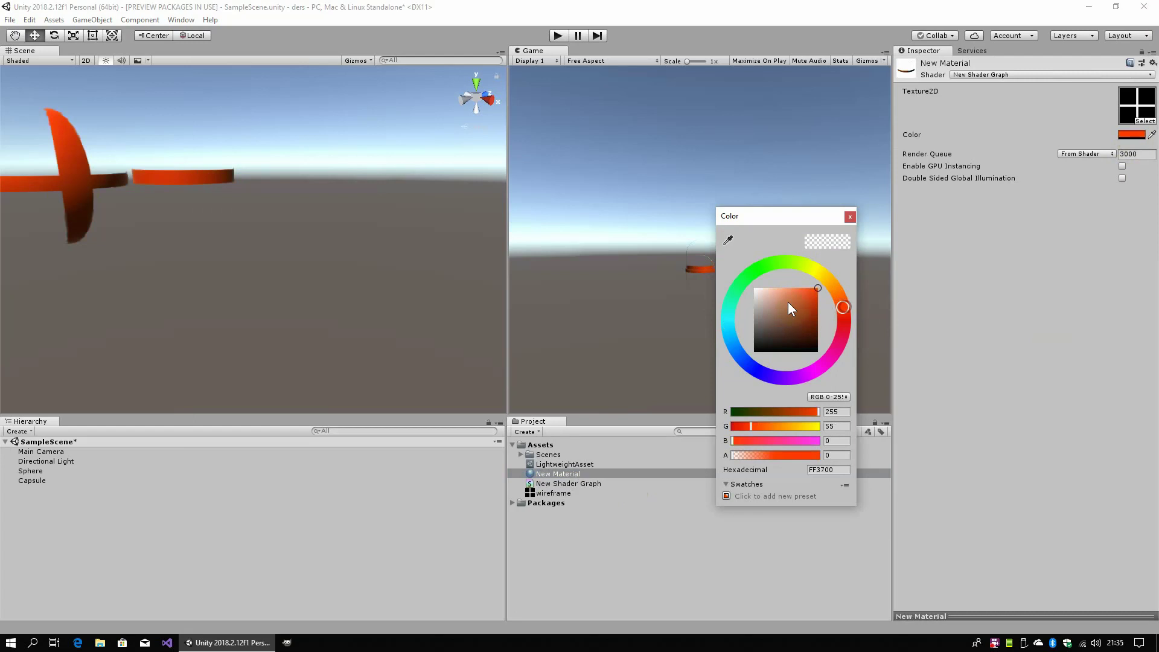
left_click(850, 217)
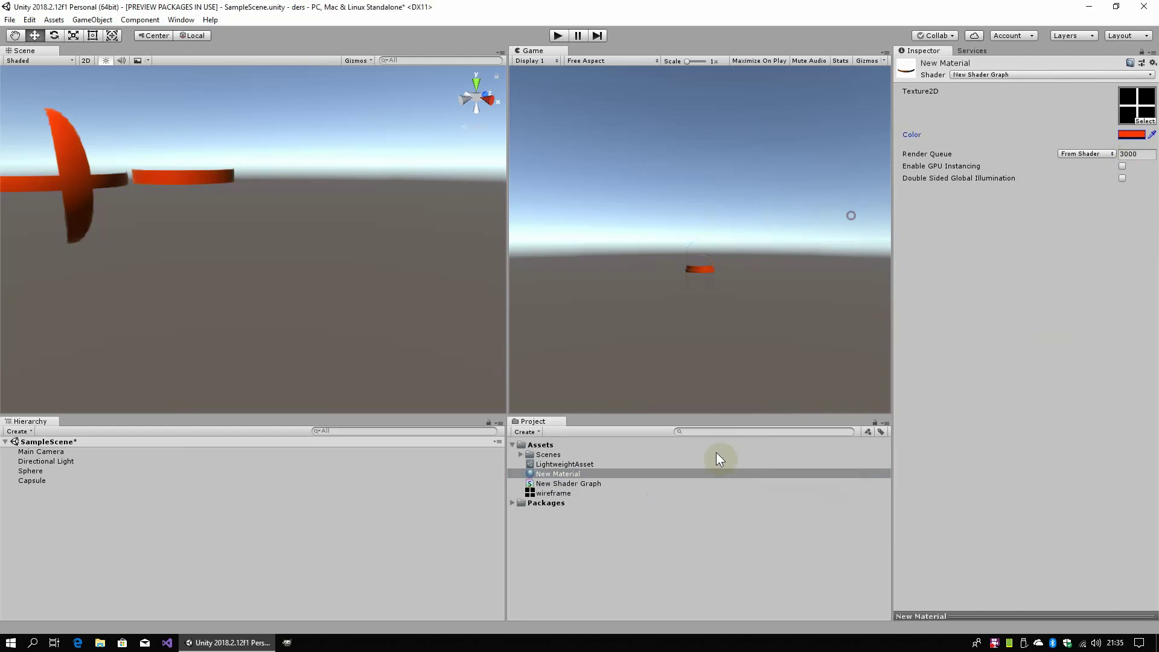
double_click(600, 483)
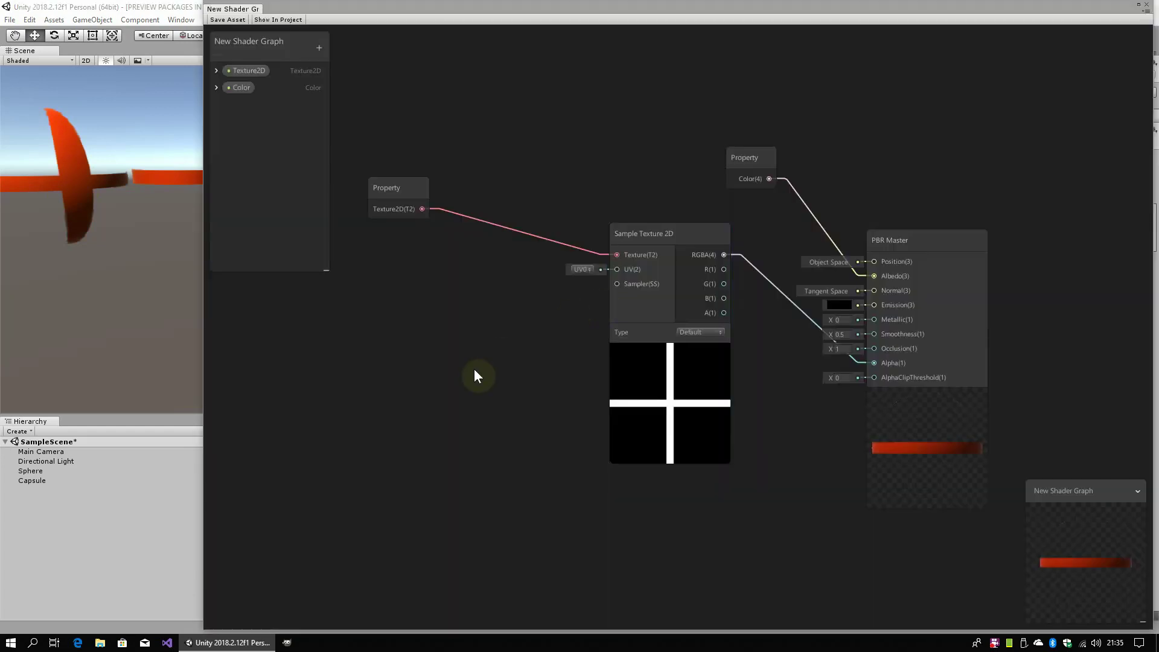
- Add a Tiling And Offset node (Tiling 1×1, Offset 0×0) feeding the Sample Texture 2D UV
right_click(389, 376)
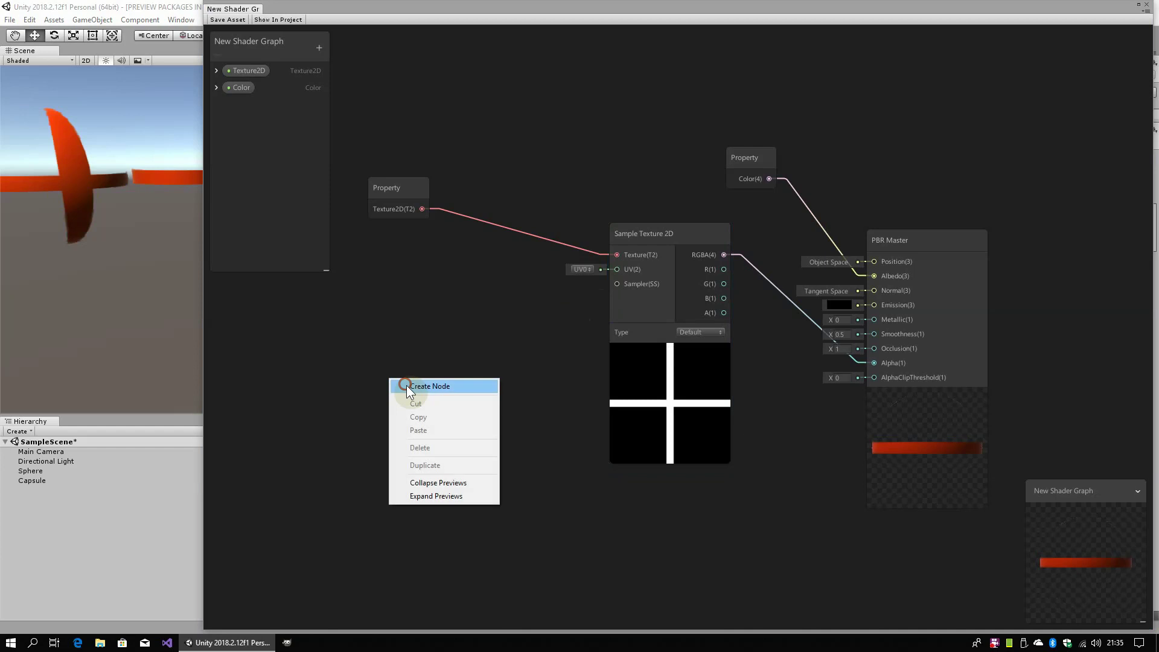
left_click(401, 381)
type("t")
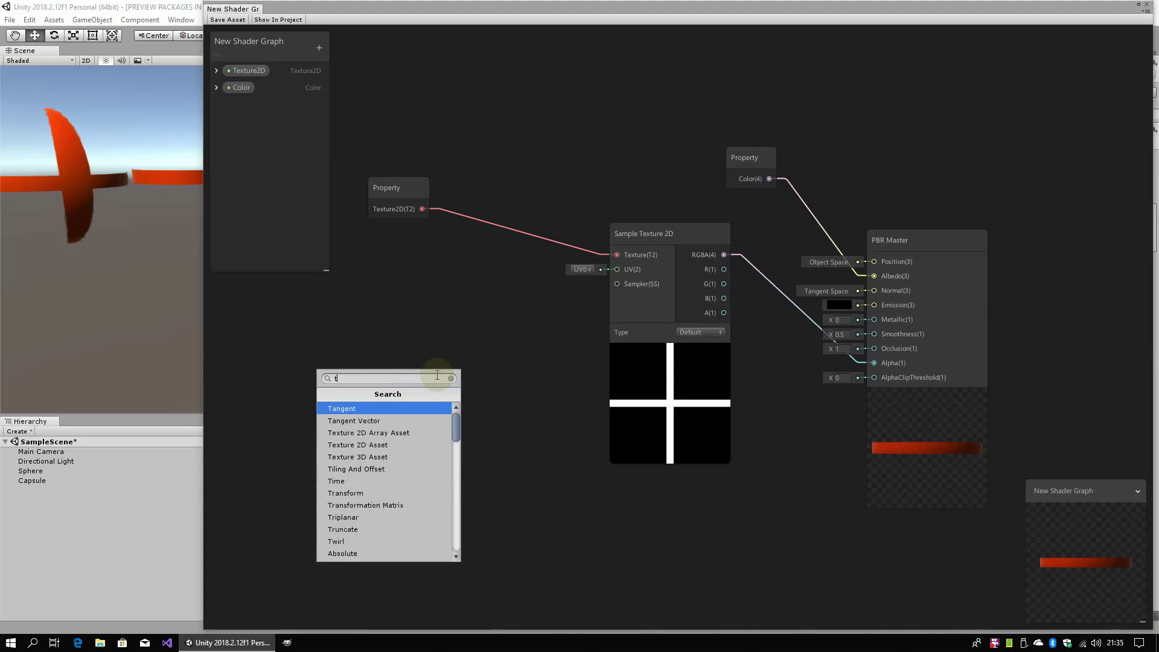
type("i")
left_click(396, 408)
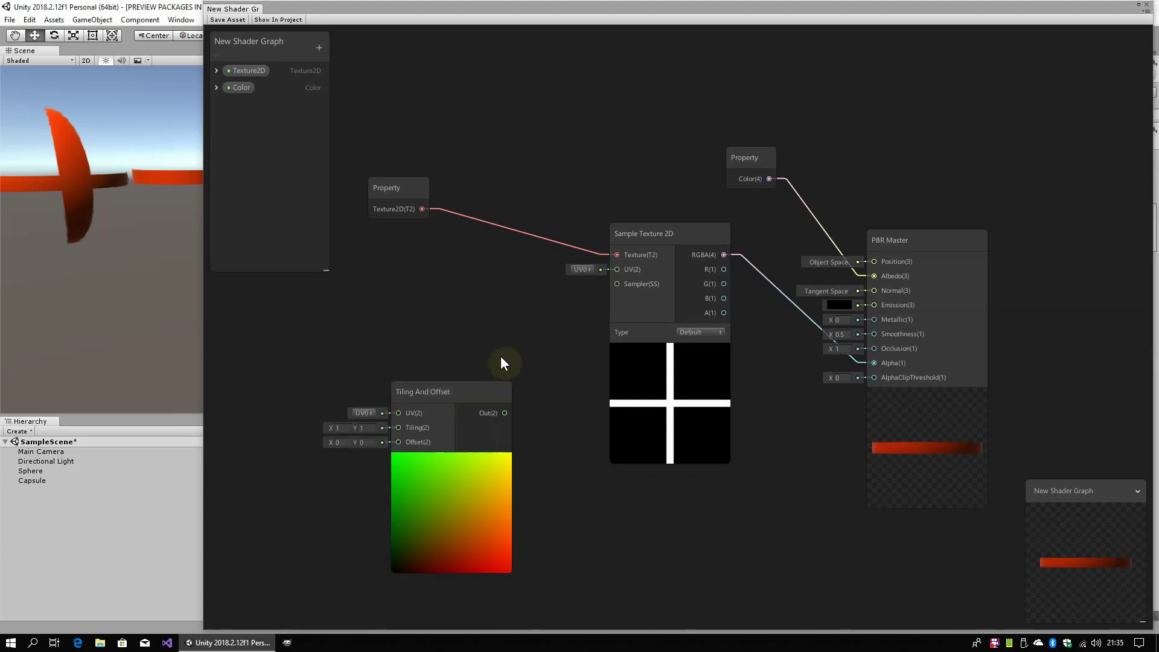
left_click(476, 390)
mouse_move(476, 390)
left_mouse_down()
mouse_move(508, 324)
mouse_move(611, 279)
left_mouse_up()
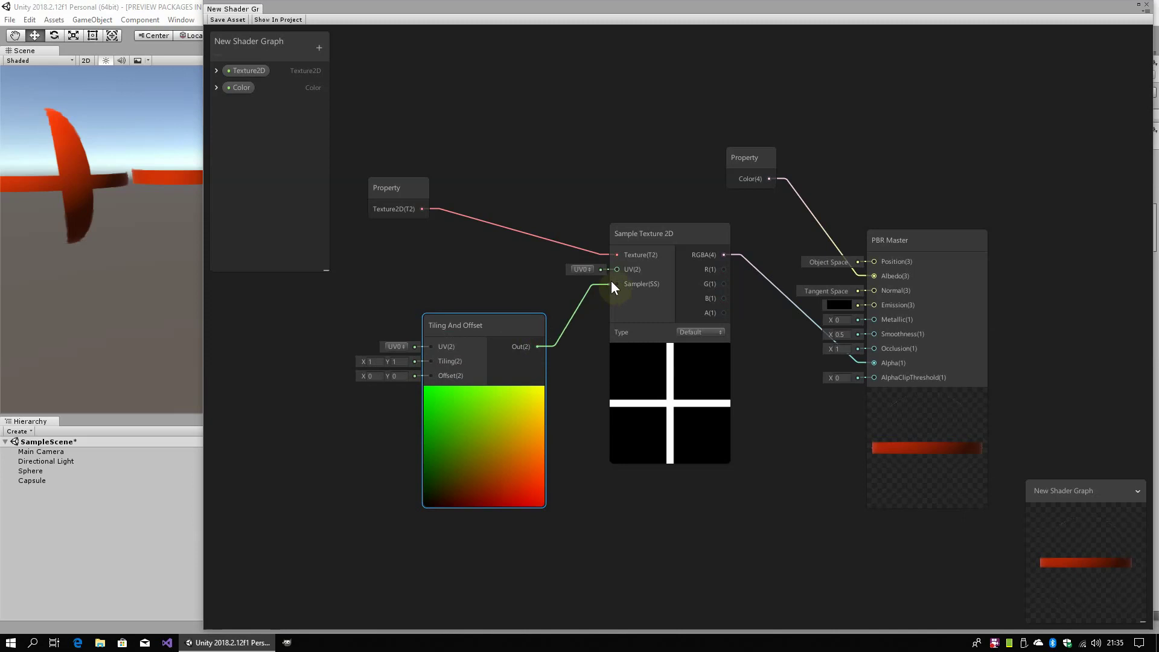
left_click_drag(466, 327, 474, 323)
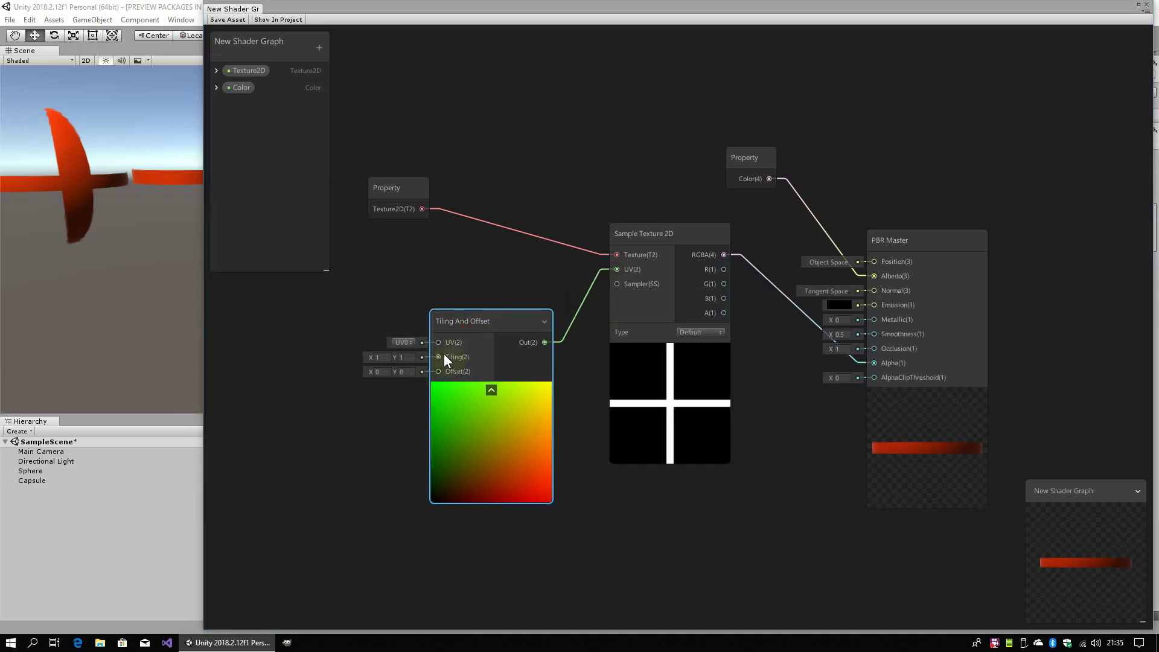
left_click(378, 367)
left_click(349, 135)
left_click(320, 48)
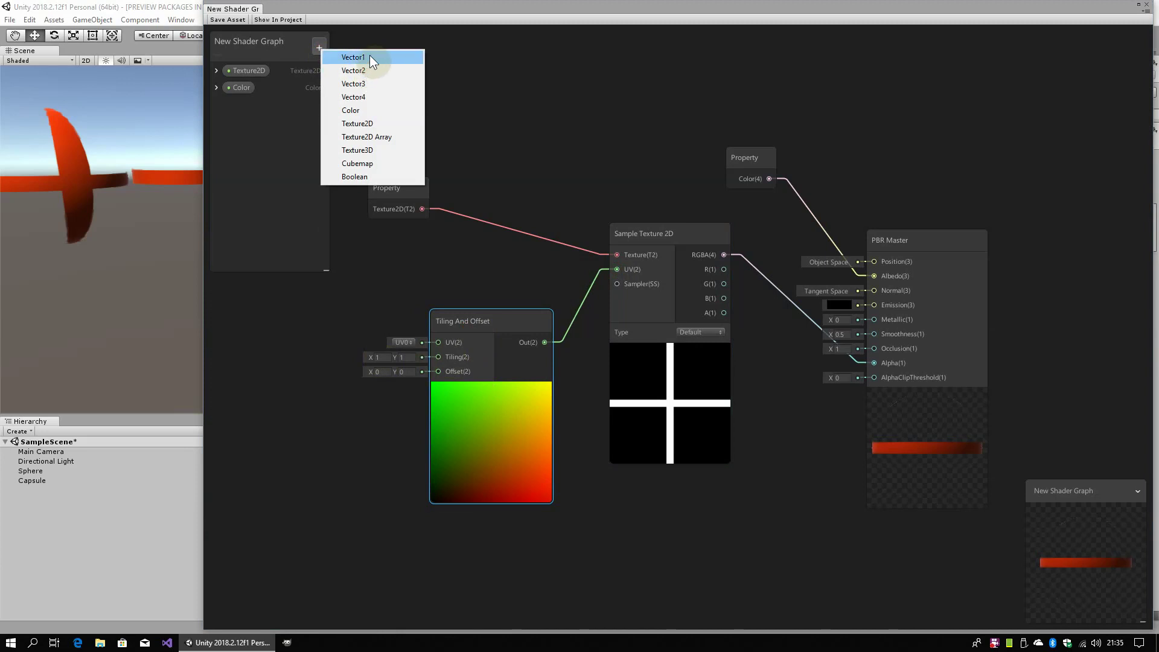
- Add a Vector1 property with default 5, wire it to the Tiling input, and save
left_click(368, 56)
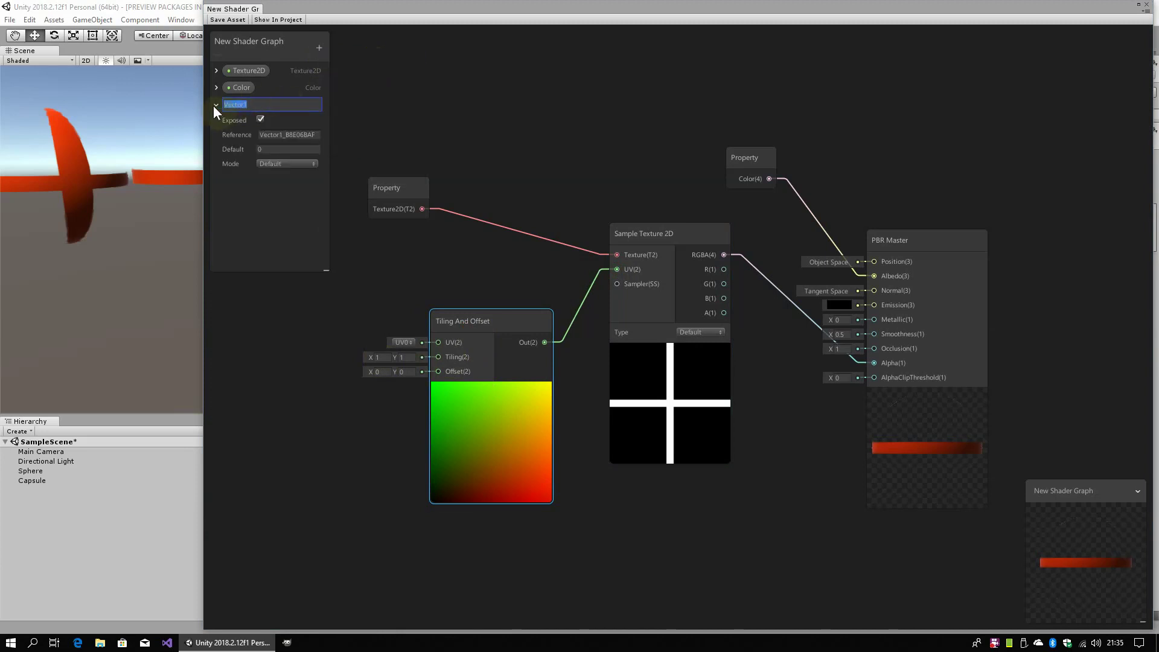
left_click(281, 150)
type("5")
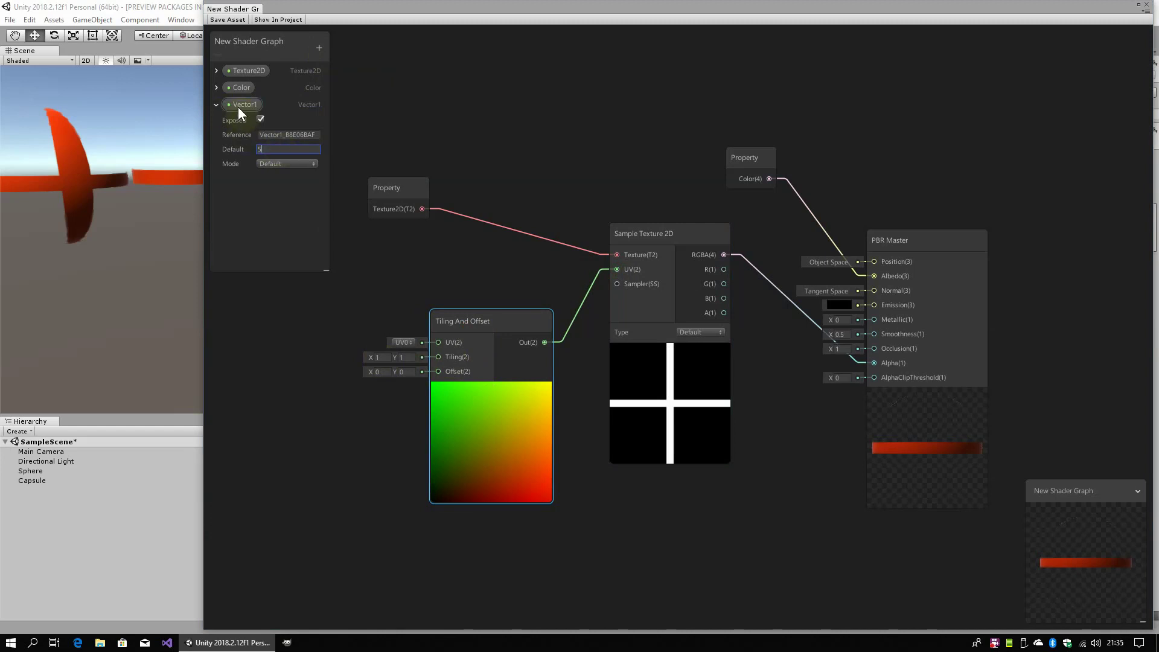
left_click_drag(241, 105, 421, 300)
mouse_move(372, 433)
left_mouse_down()
mouse_move(342, 429)
mouse_move(438, 357)
left_mouse_up()
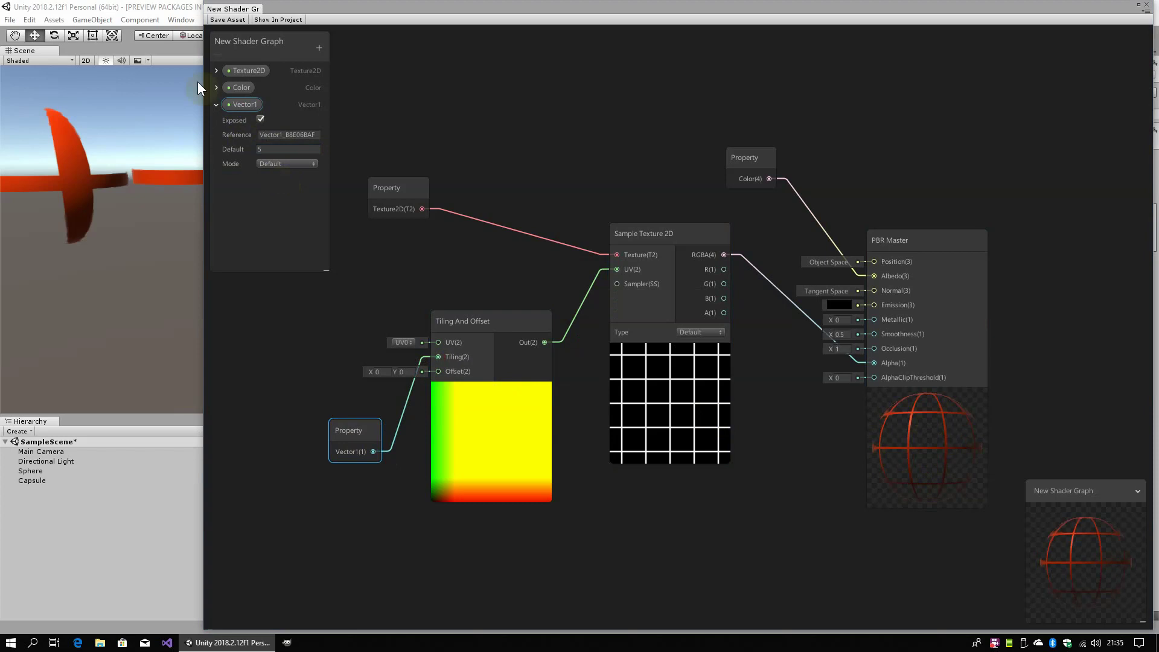
left_click(226, 20)
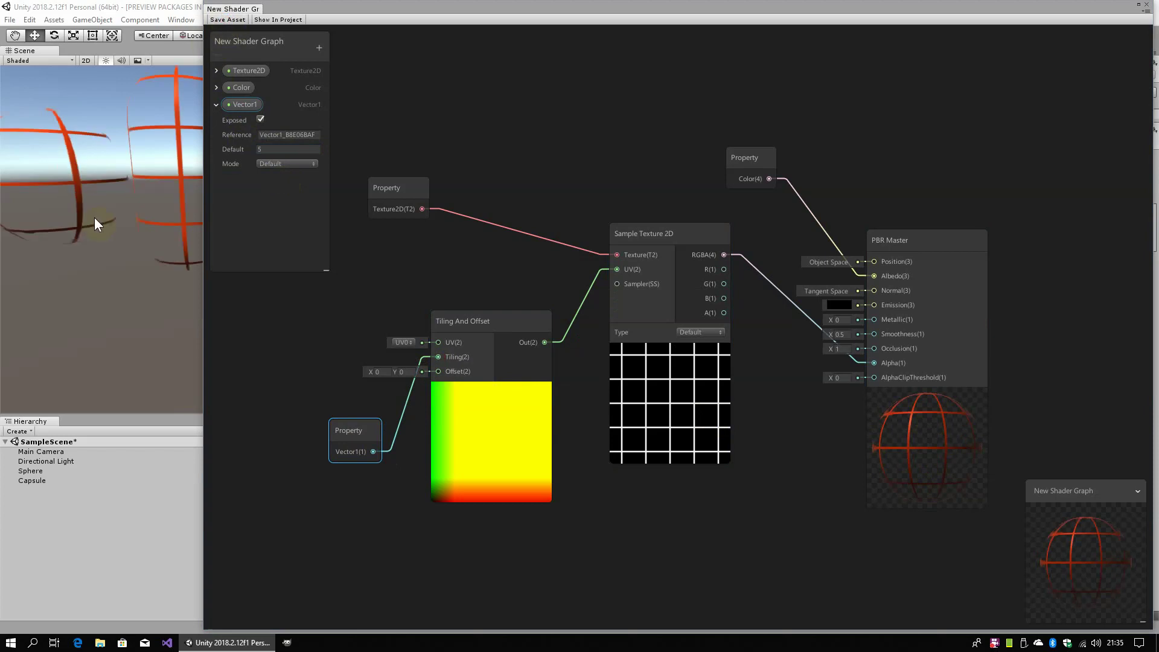
mouse_move(122, 250)
left_mouse_down("alt")
mouse_move(124, 262)
mouse_move(96, 249)
left_mouse_up("alt")
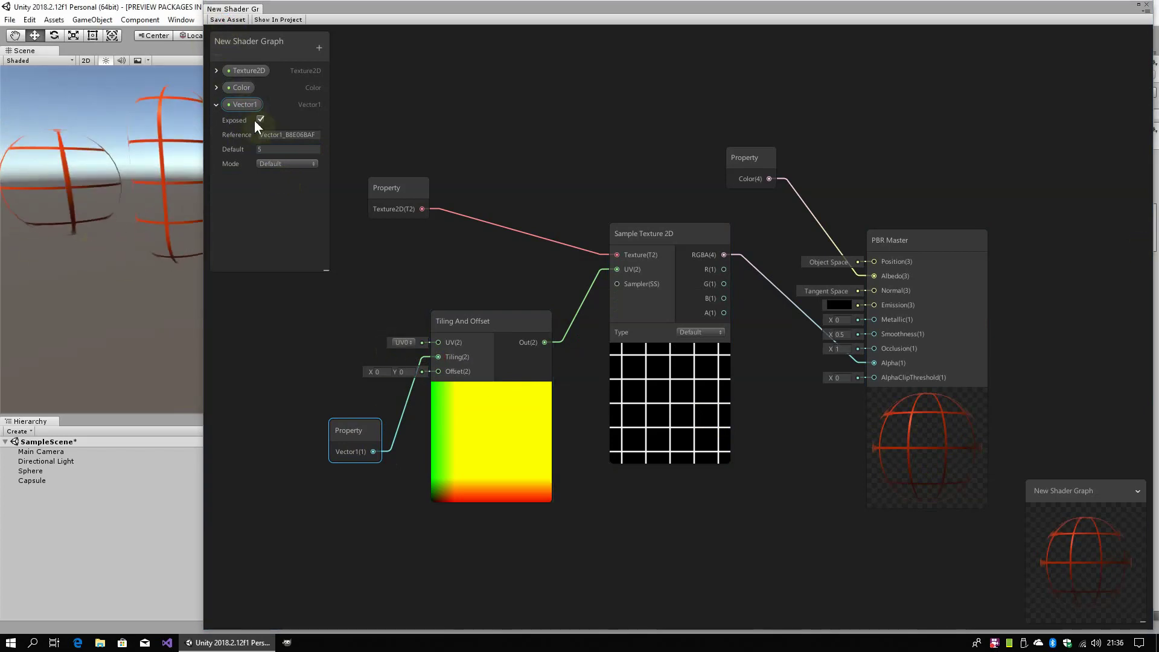
- Change the Vector1 default to 10 and close the shader graph
left_click(266, 148)
type("10")
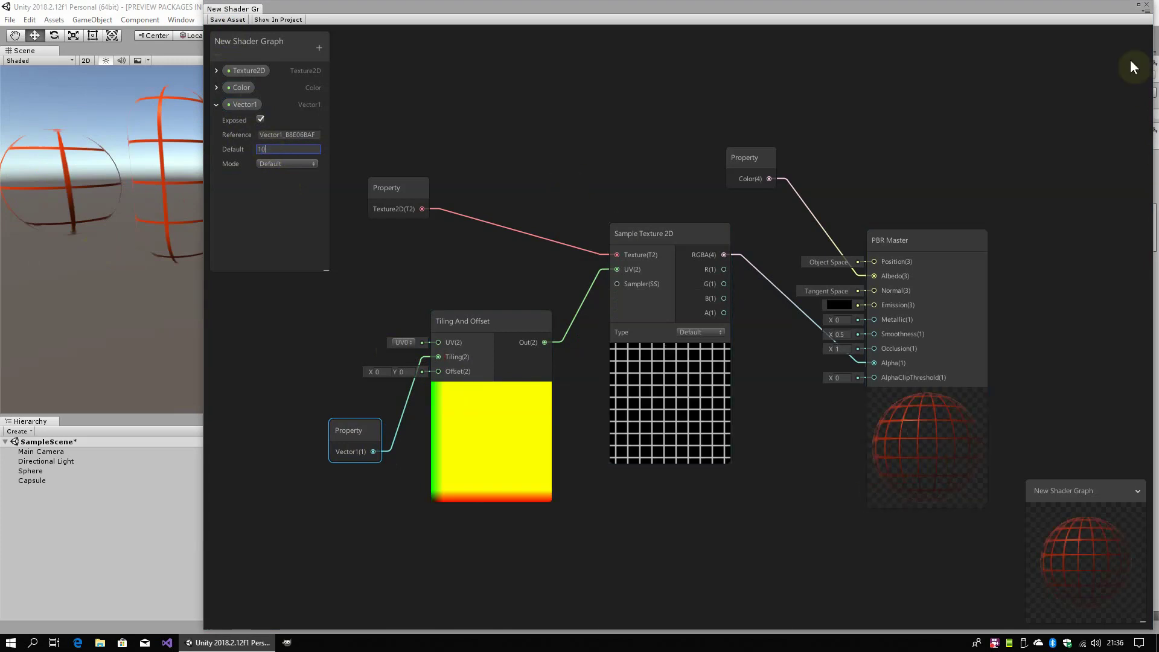
left_click(1147, 5)
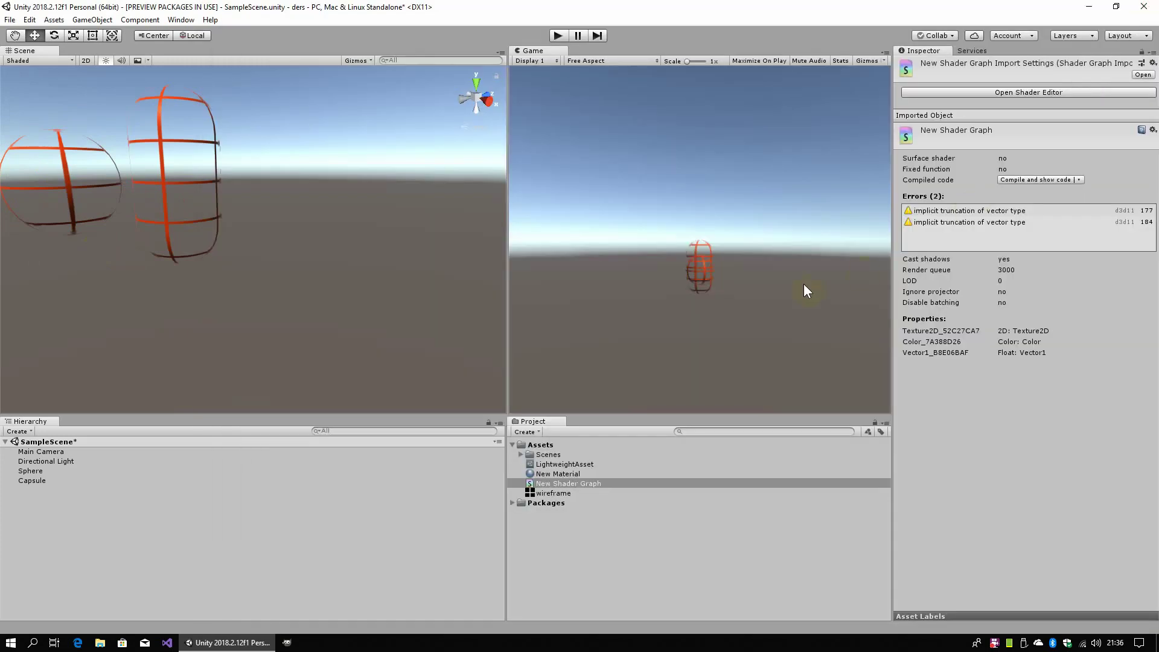
- Set New Material's Vector1 value to 10 in the Inspector
left_click(559, 475)
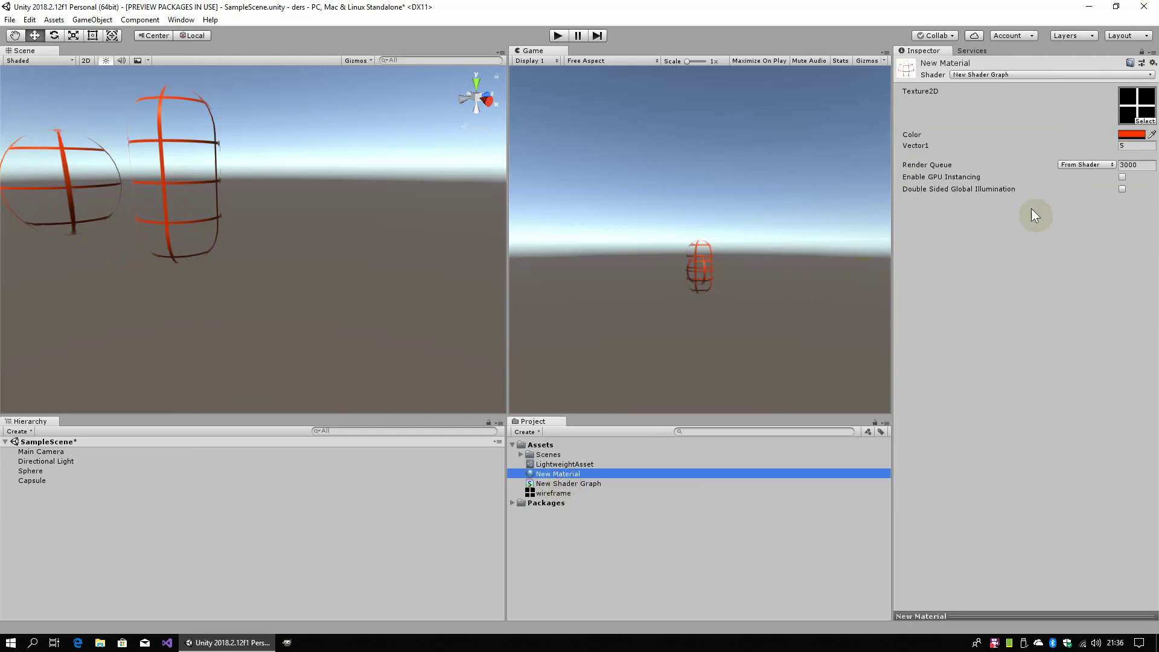
left_click(1139, 145)
type("10")
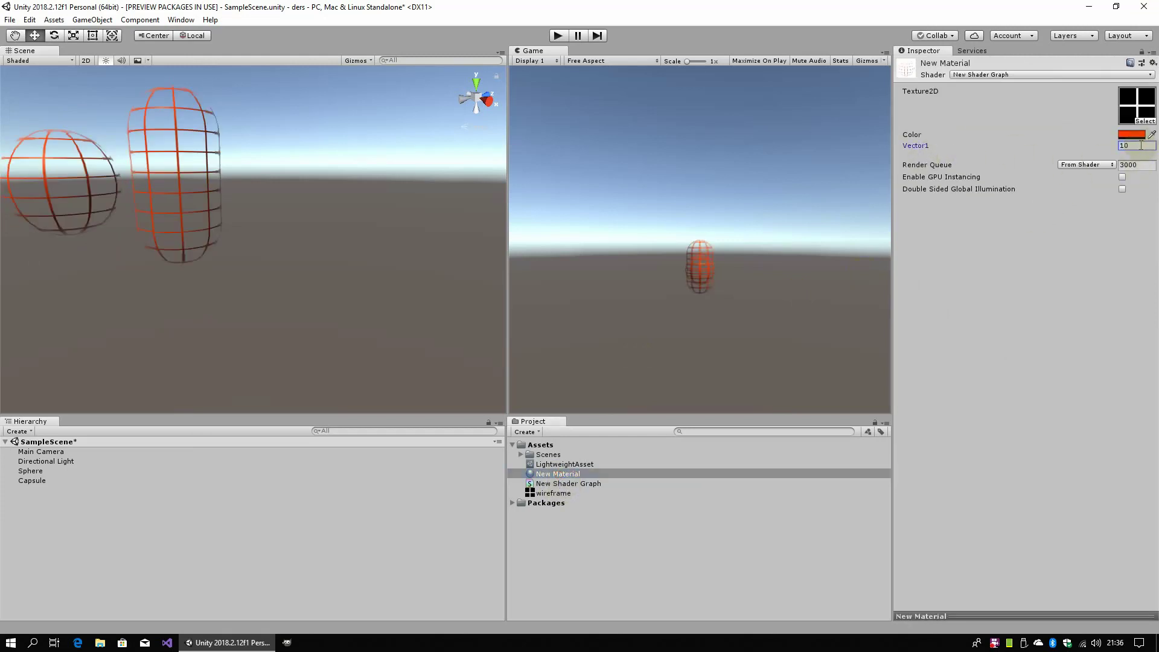
- Reopen New Shader Graph and pan the canvas to make room on the left
double_click(583, 484)
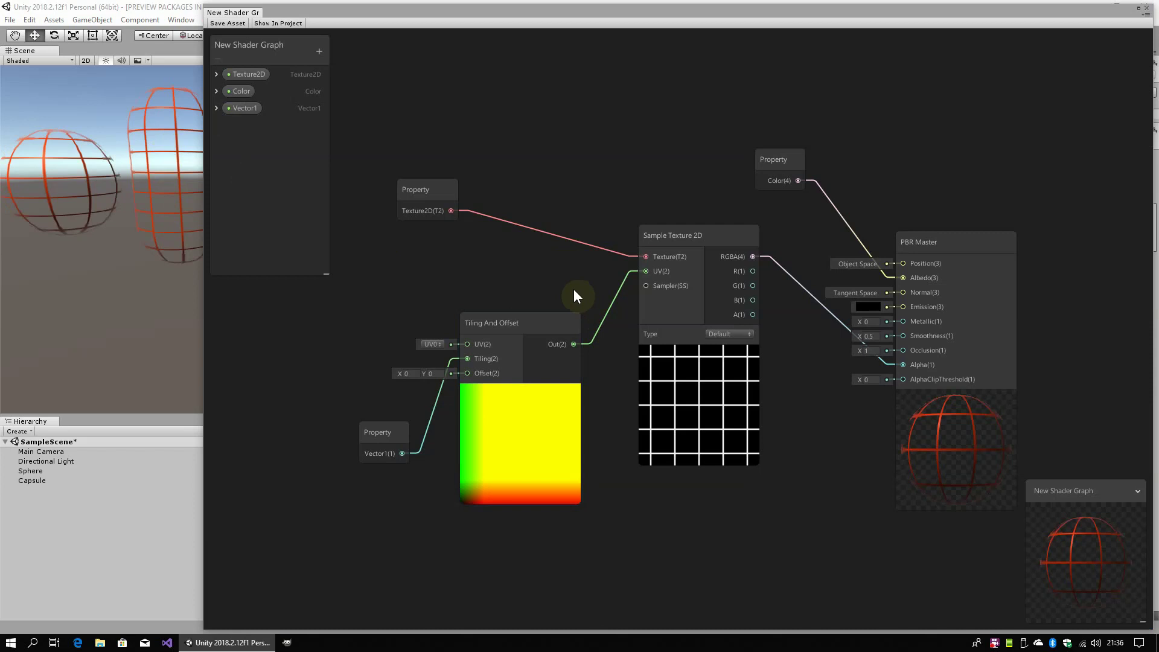
middle_click_drag(566, 288, 814, 313)
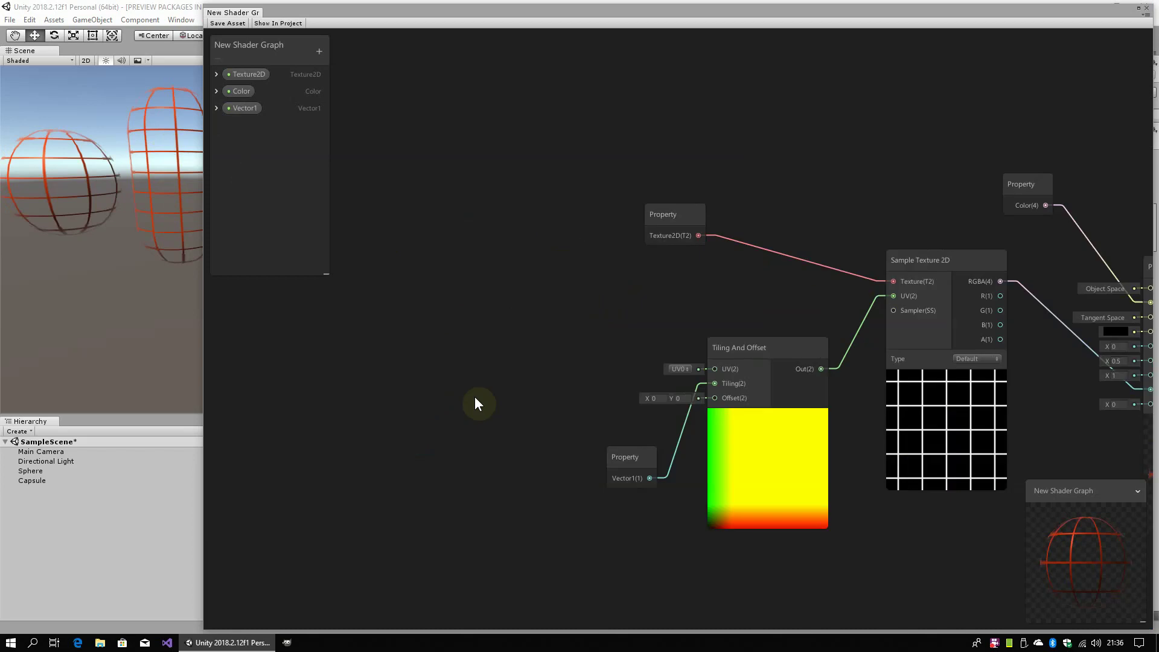
right_click(376, 396)
- Add a Time node and wire it into the Tiling And Offset Offset input
left_click(403, 402)
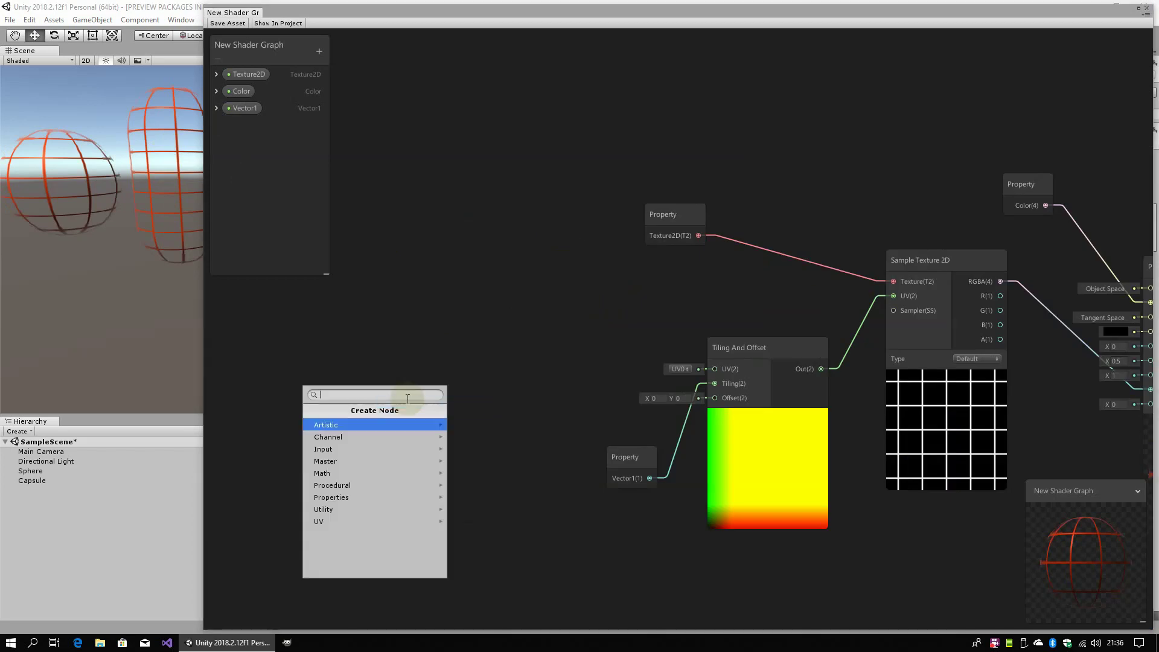
type("t")
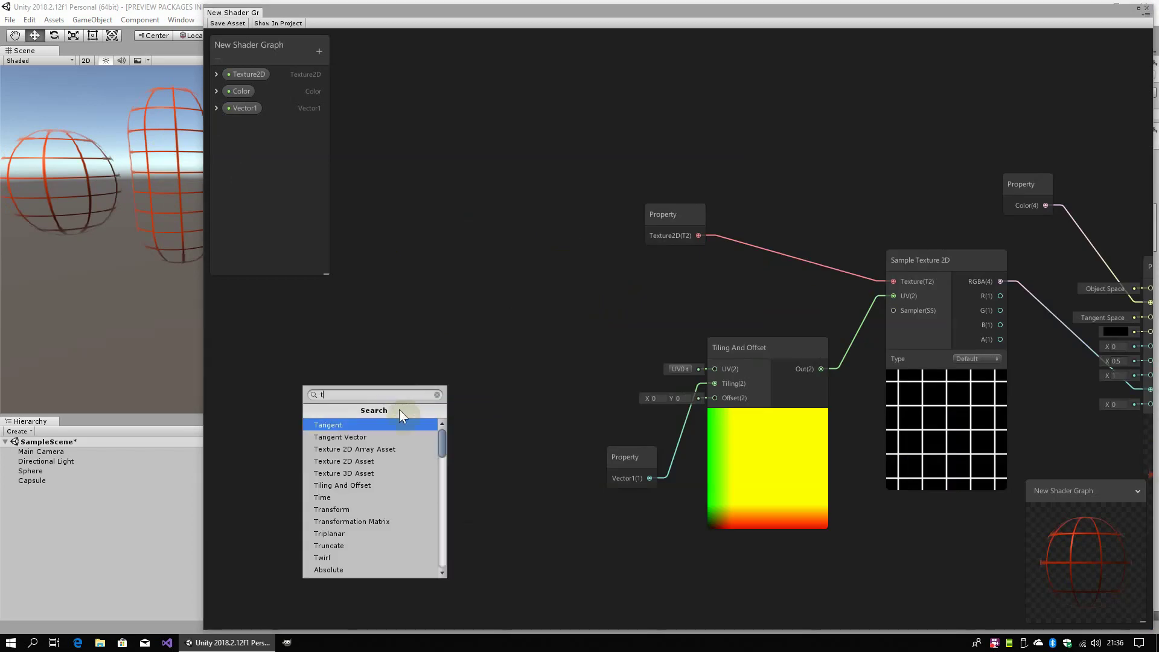
type("i")
left_click(328, 433)
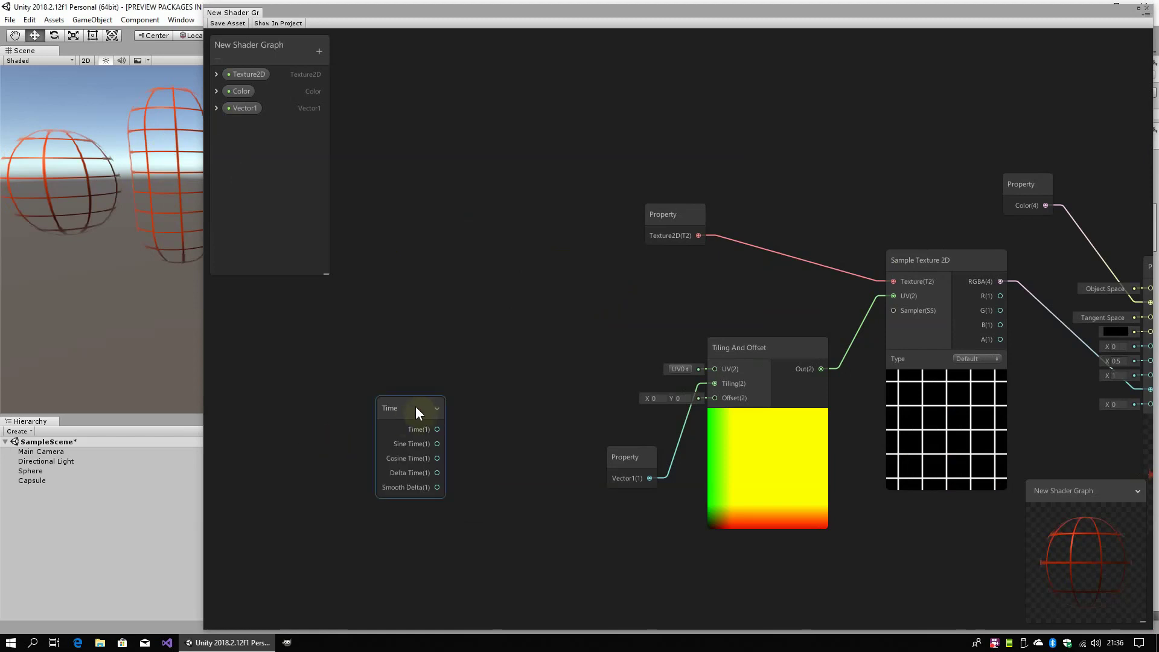
left_click_drag(416, 406, 278, 396)
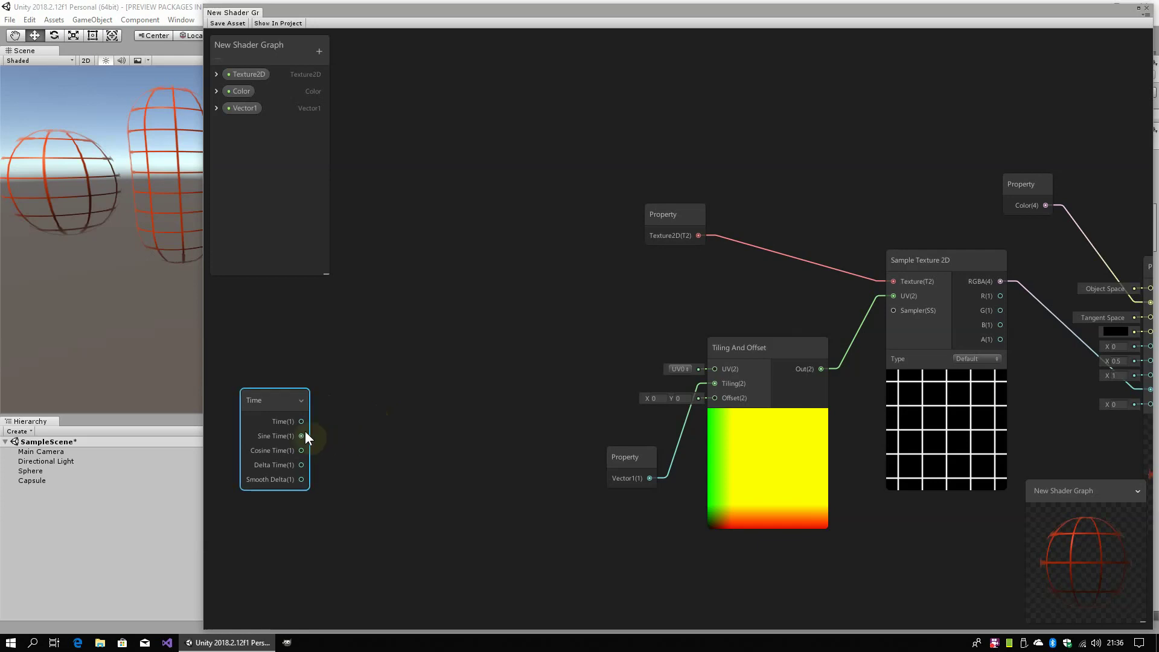
left_click_drag(304, 421, 714, 398)
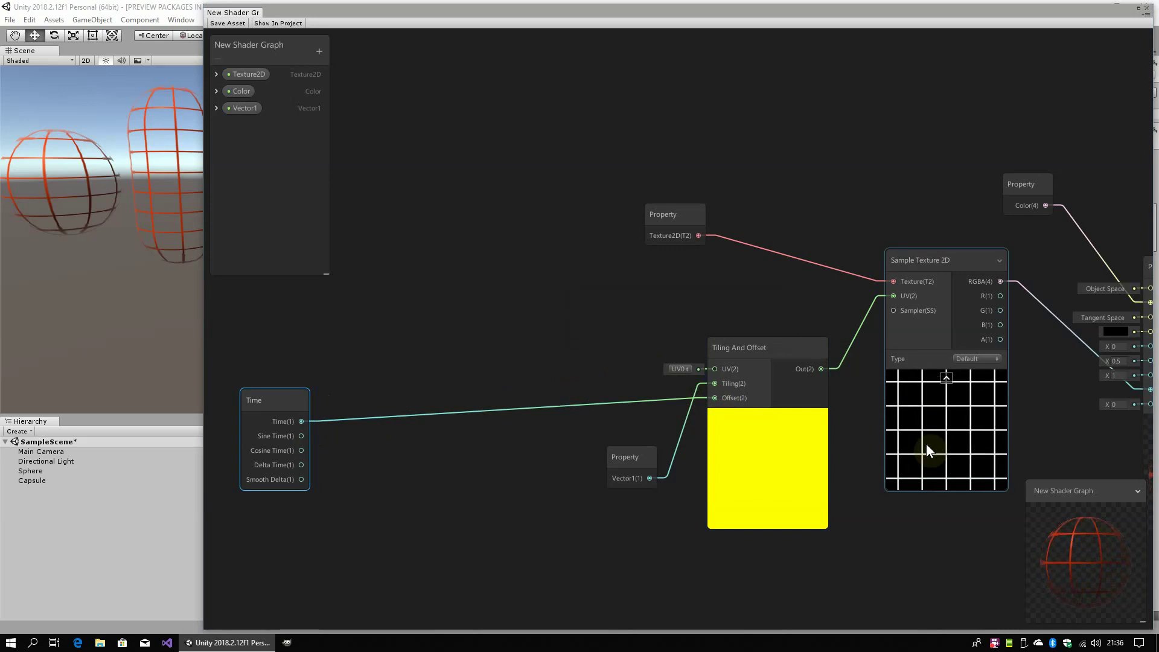
left_click(227, 22)
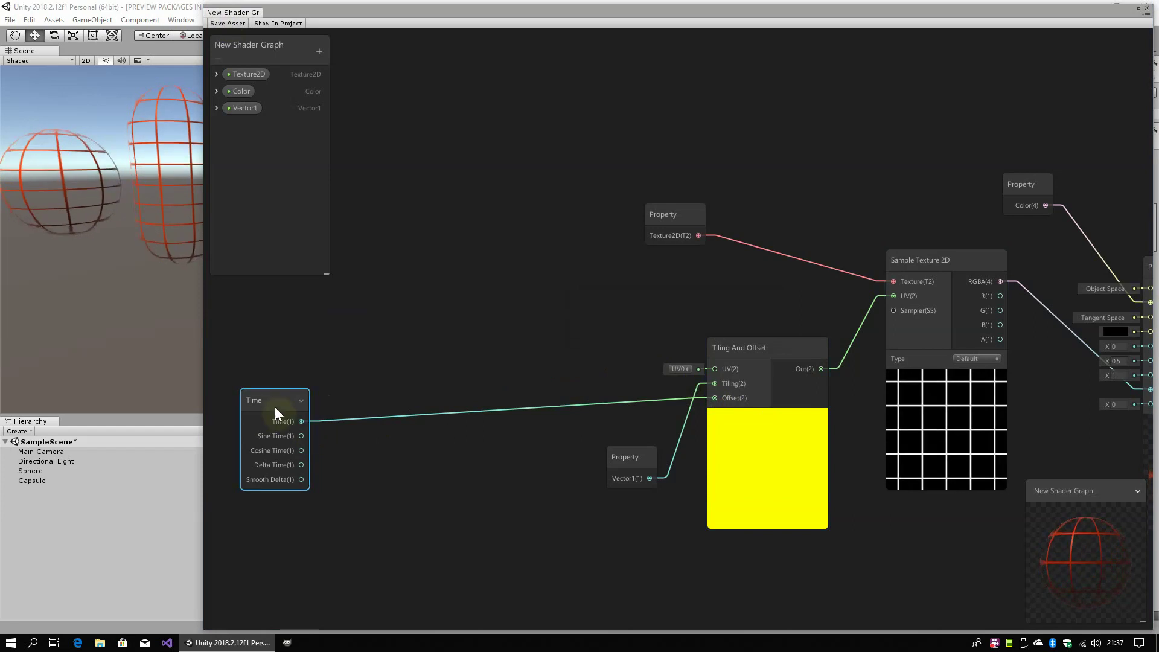
- Delete the Time-to-Offset wire and move the Time node further left
right_click(439, 414)
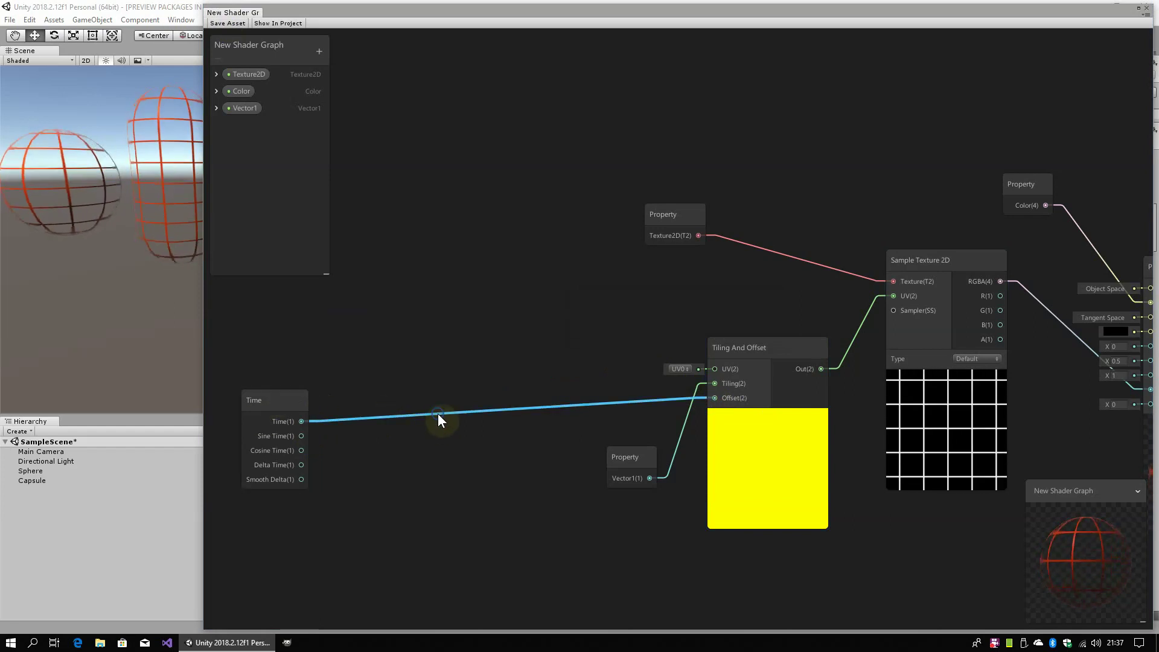
left_click(456, 421)
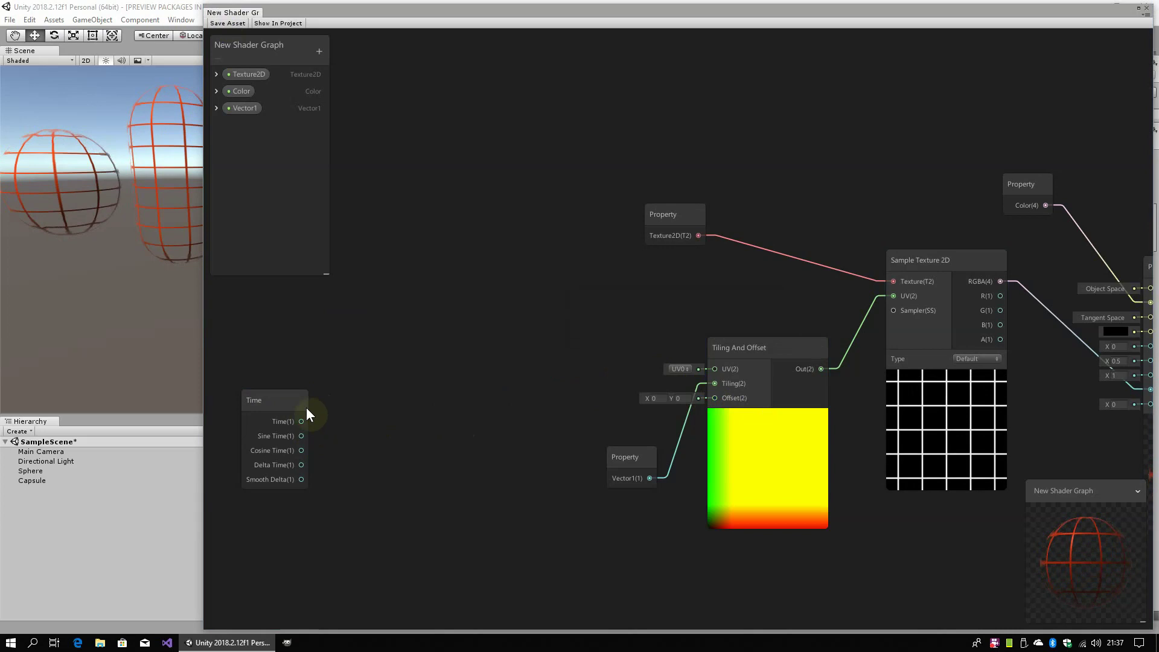
left_click_drag(287, 399, 266, 395)
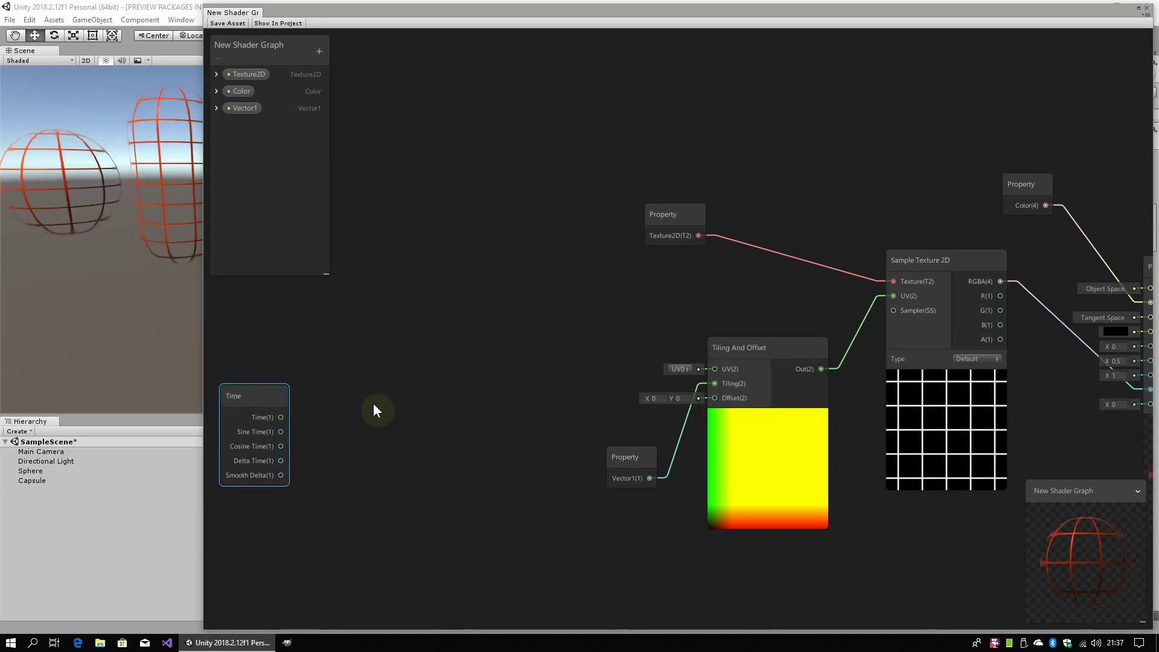
- Add two new Vector1 properties, Vector1 (1) and Vector1 (2), to the blackboard
left_click(319, 50)
left_click(350, 59)
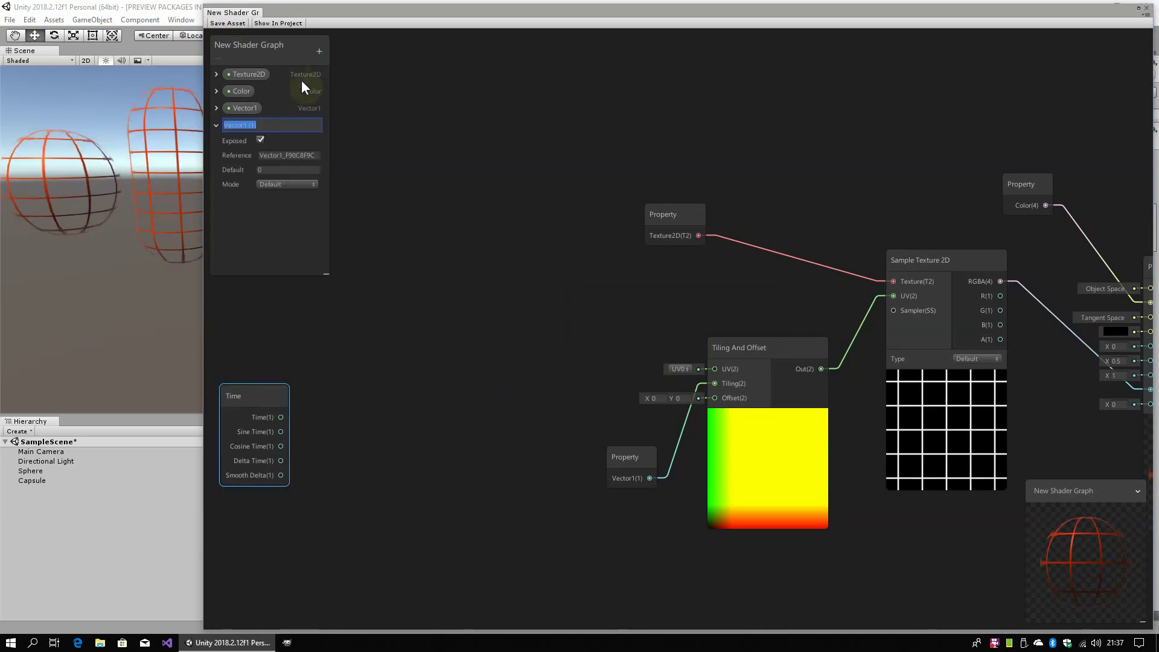
left_click(319, 50)
left_click(350, 59)
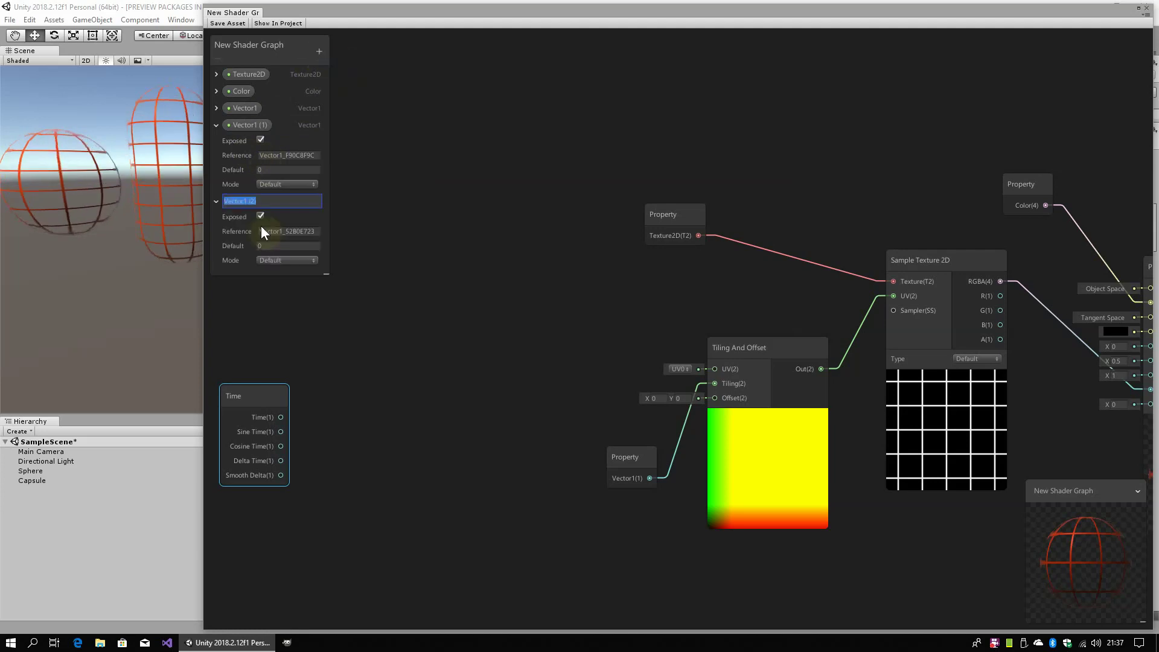
- Set both new properties' defaults to 1, collapse them, and place them on the graph
left_click(276, 168)
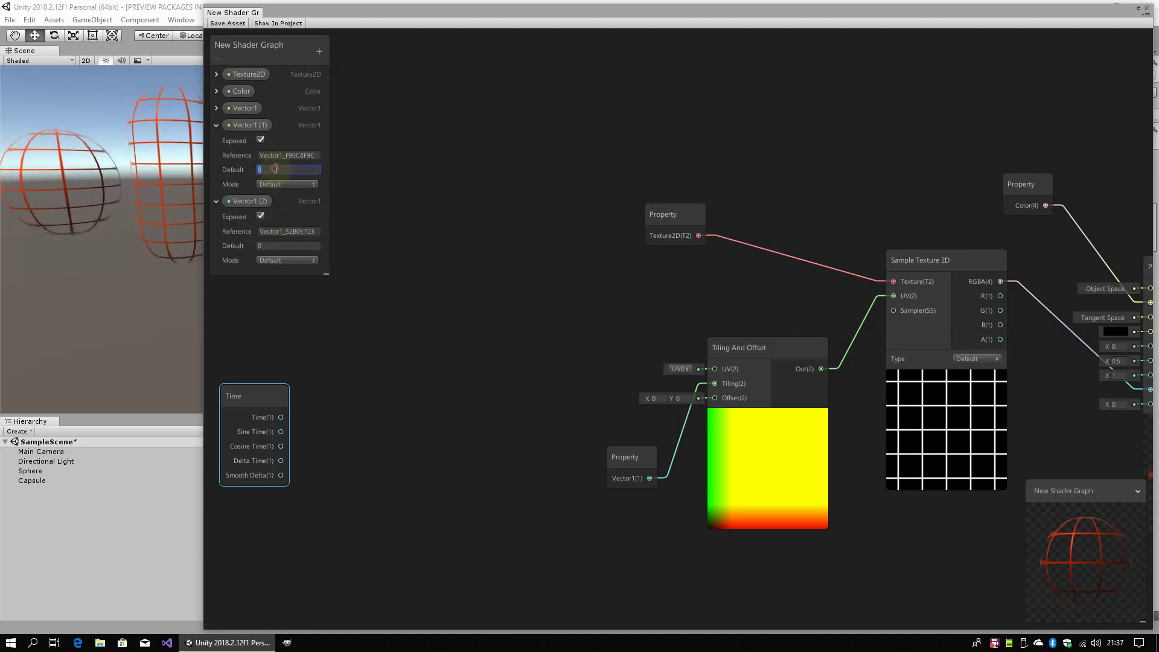
type("1")
left_click(272, 245)
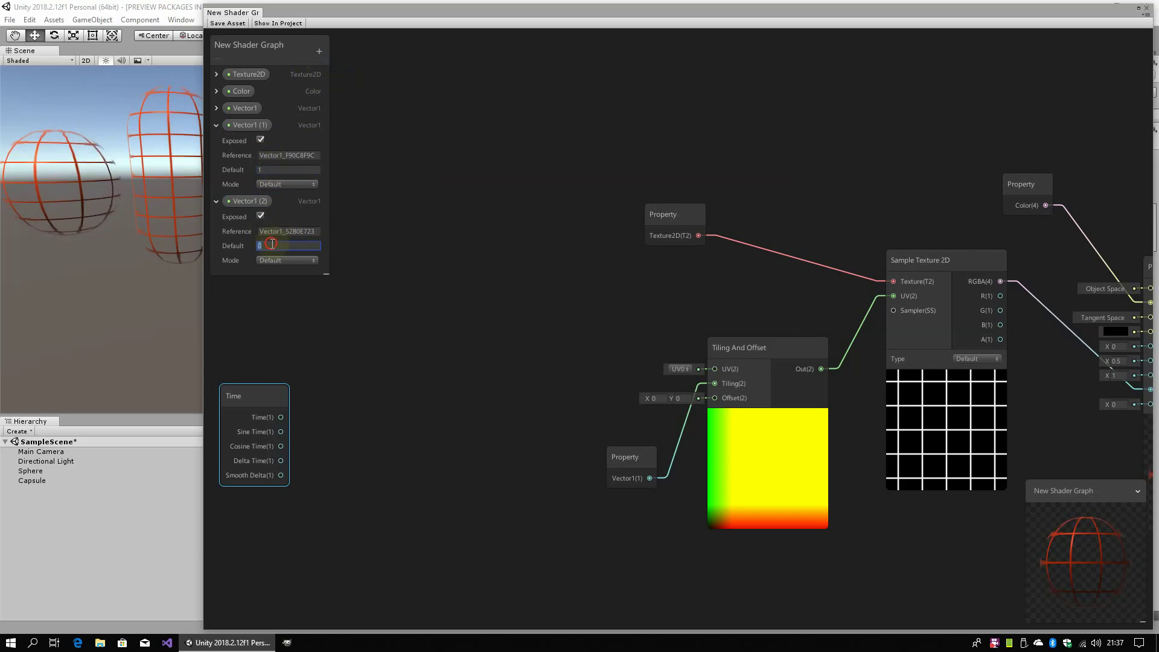
type("1")
left_click(216, 125)
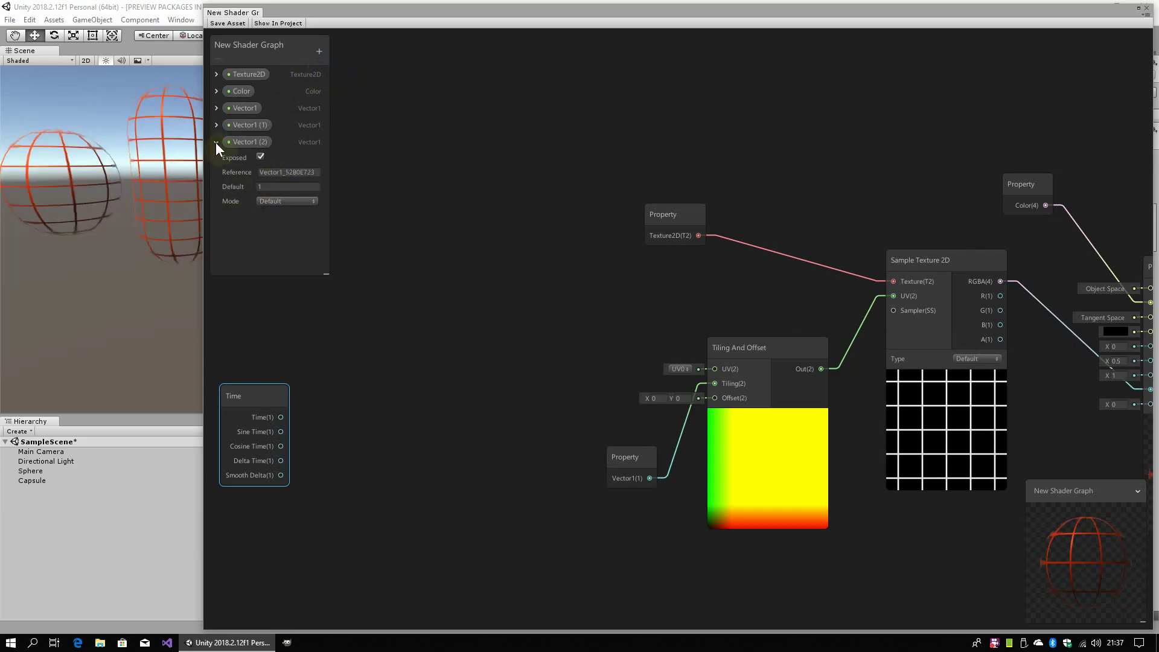
left_click(217, 142)
mouse_move(248, 125)
left_mouse_down()
mouse_move(294, 169)
mouse_move(361, 528)
left_mouse_up()
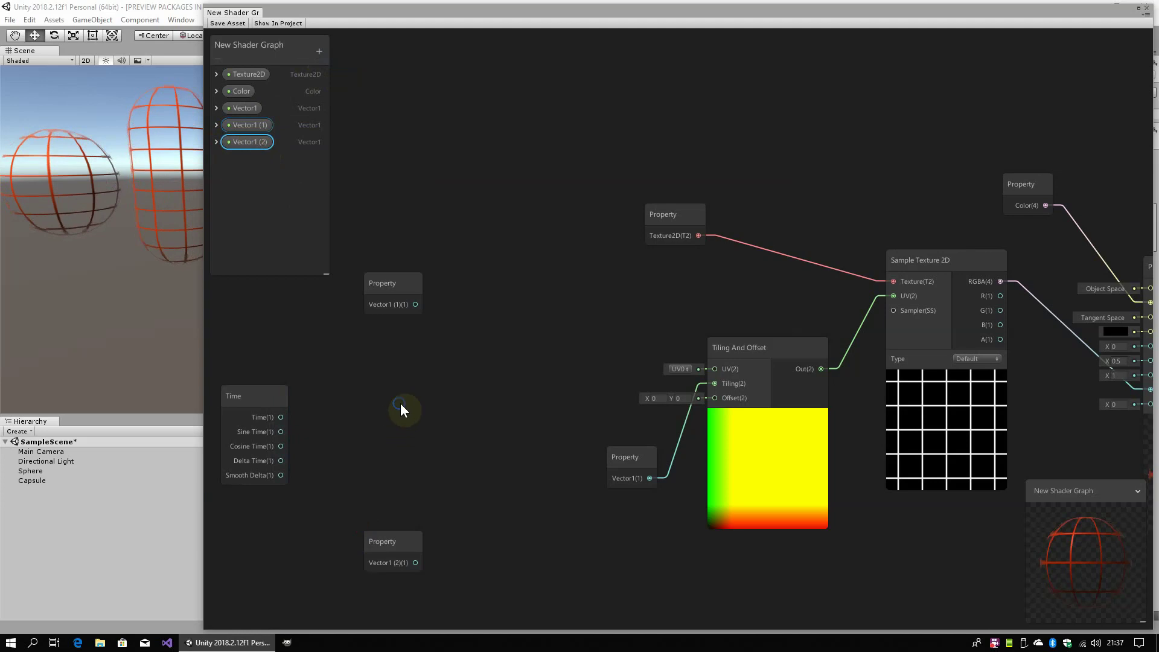
- Add a Multiply node beside Time, hide its preview, and duplicate it below
right_click(401, 404)
left_click(432, 406)
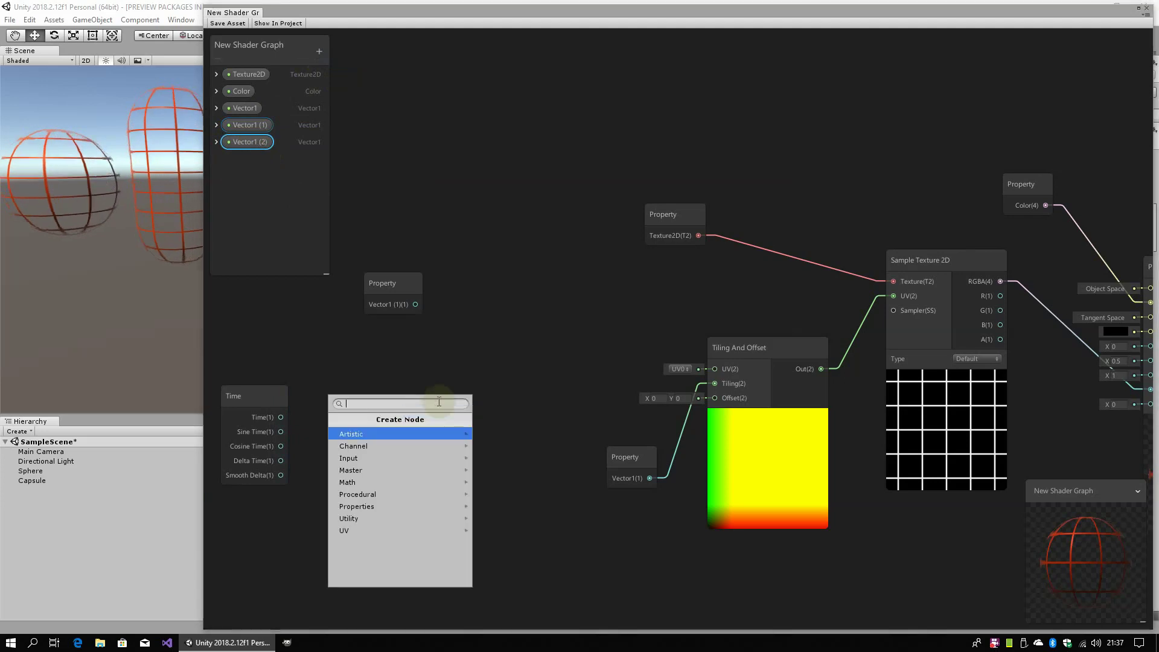
type("mul")
left_click(404, 432)
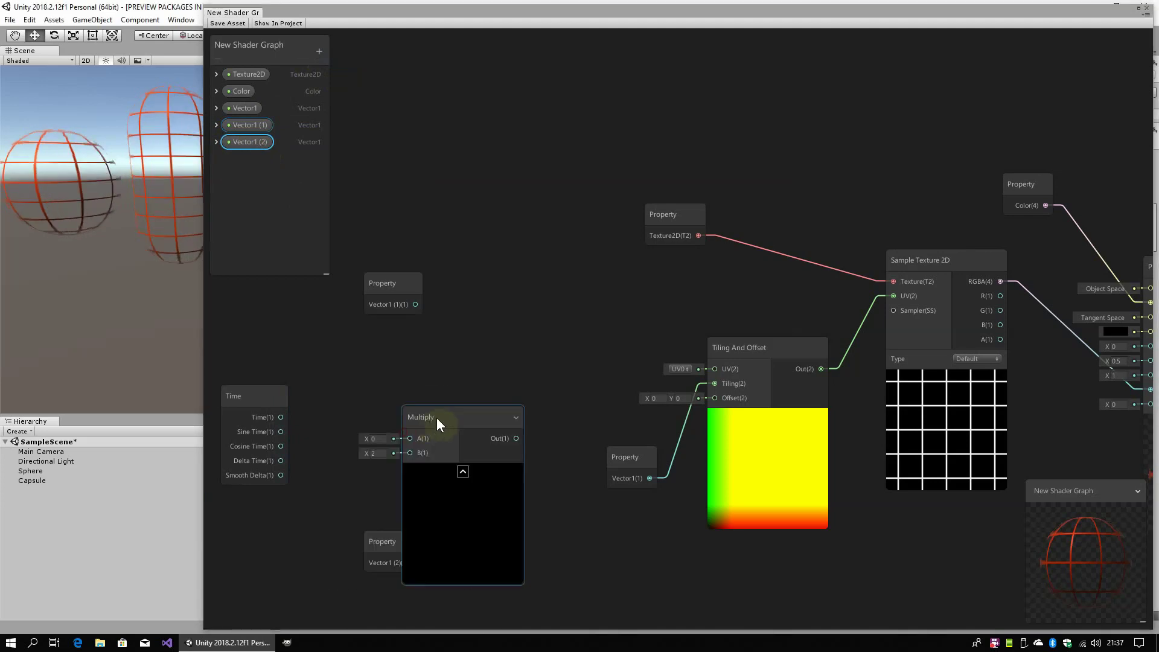
left_click_drag(436, 418, 483, 346)
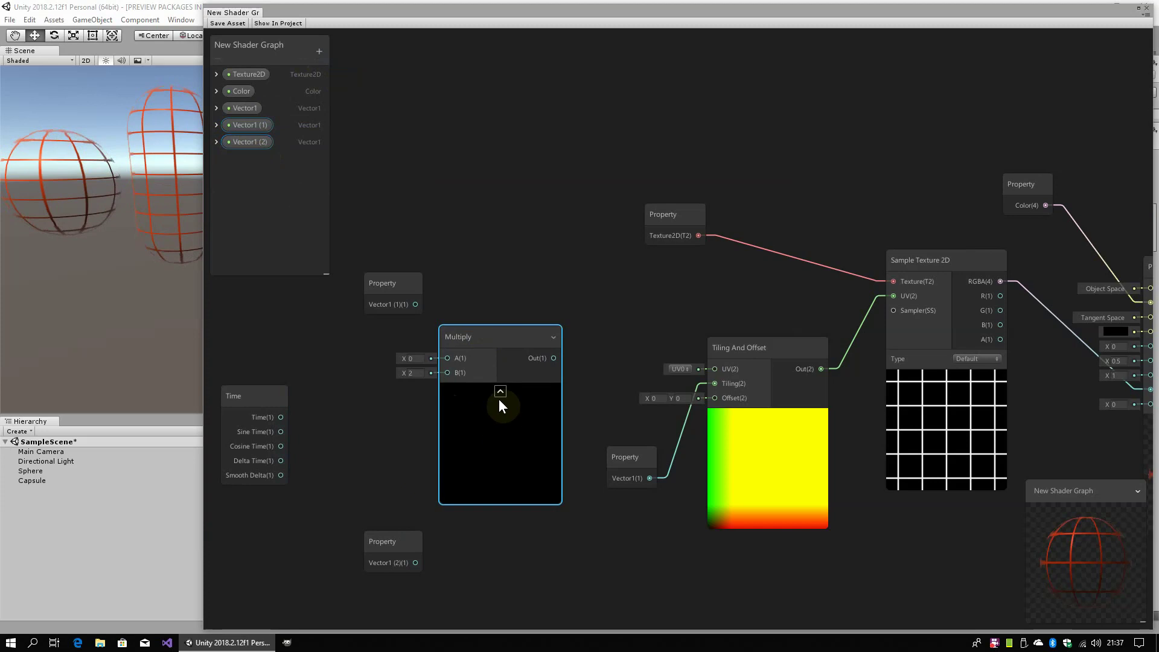
left_click(499, 393)
key("ctrl+d")
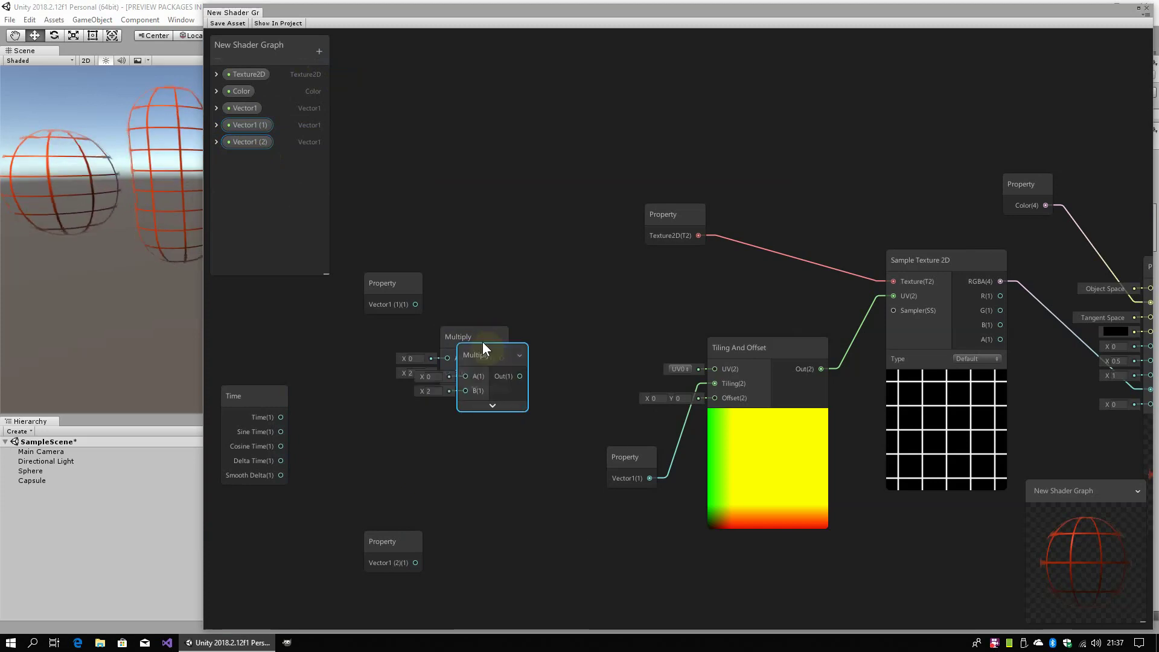
left_click_drag(483, 348, 462, 419)
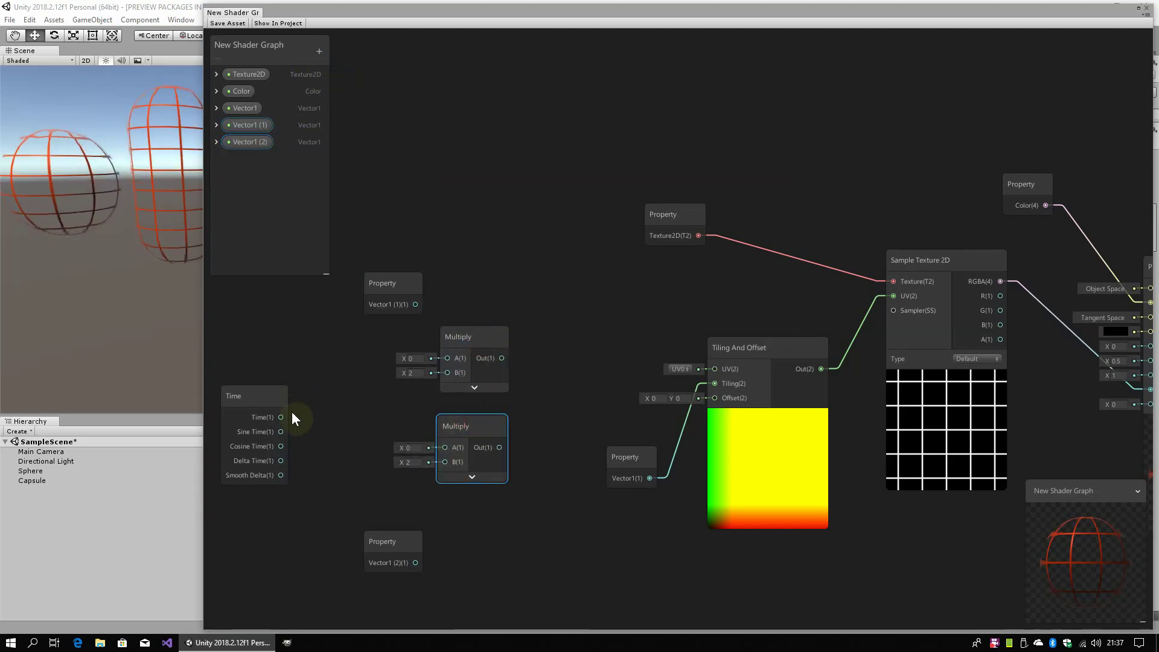
- Wire Time into both Multiply nodes, with Vector1 (1) and Vector1 (2) as the other inputs
left_click_drag(283, 417, 447, 373)
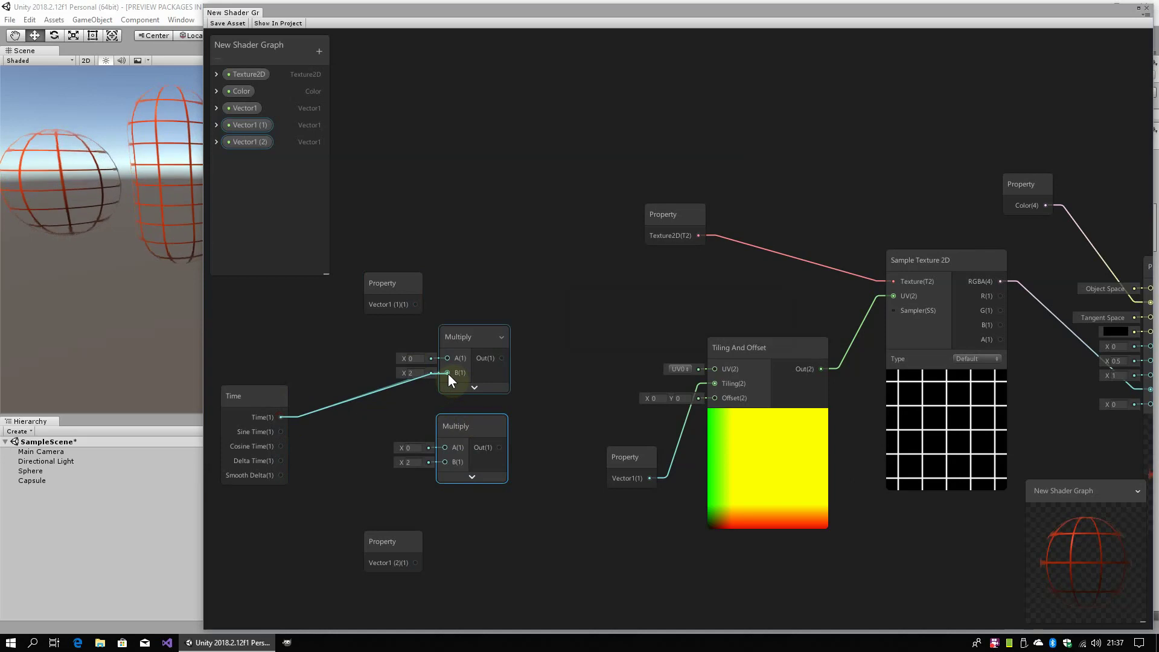
left_click_drag(281, 416, 445, 447)
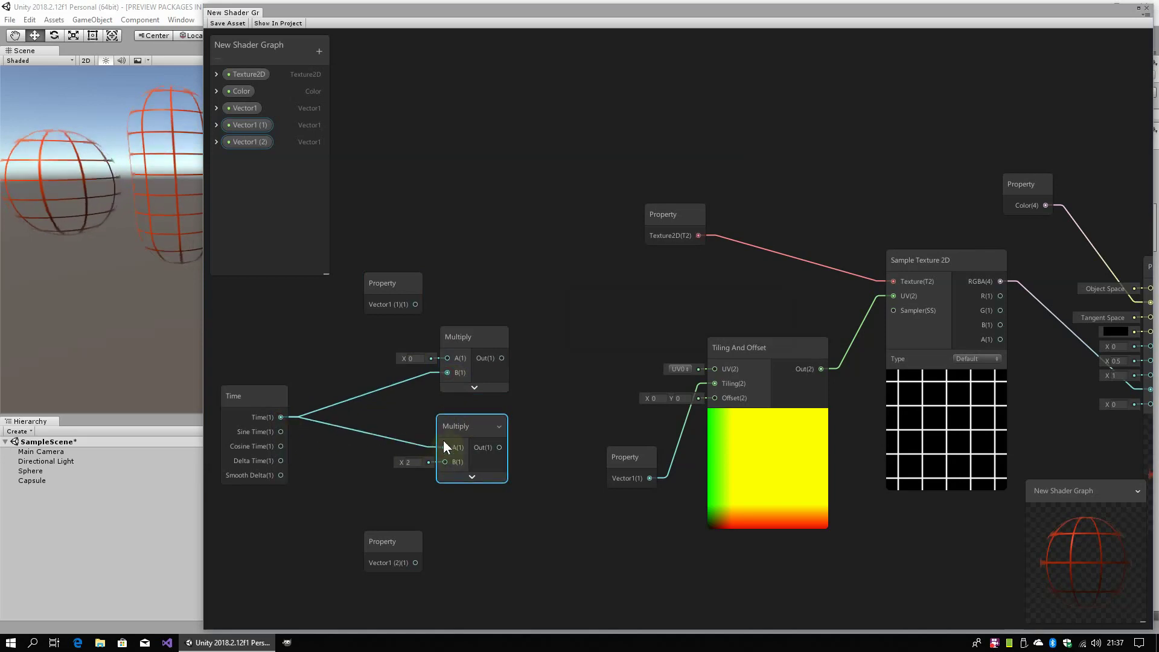
left_click(407, 279)
left_click_drag(392, 284, 378, 291)
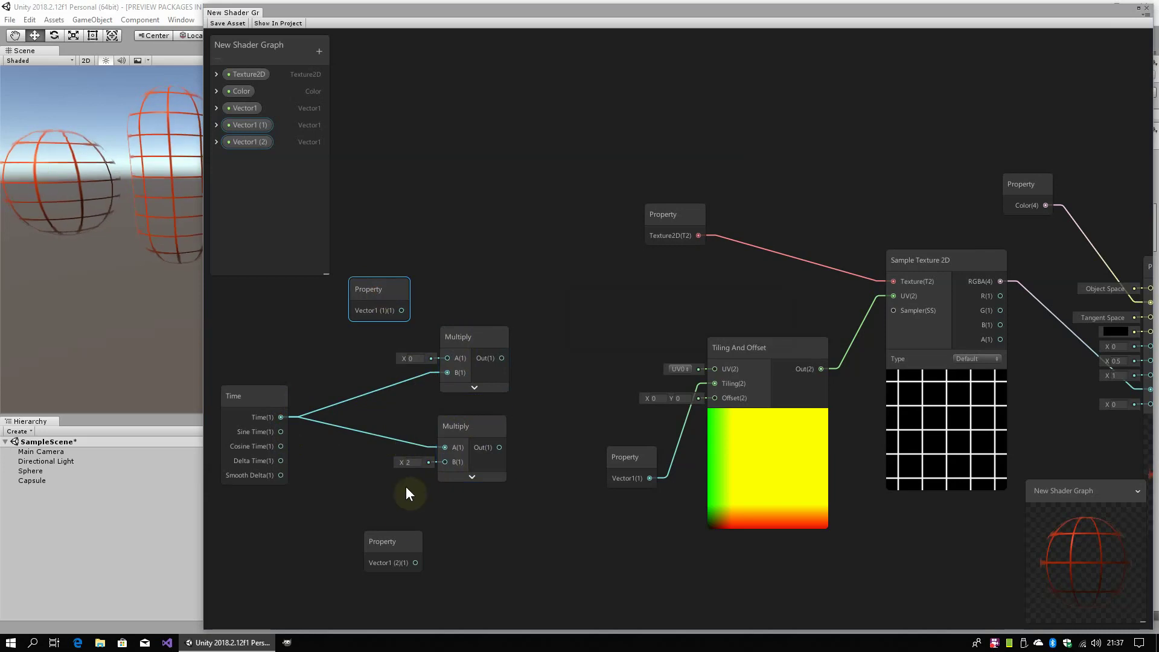
left_click_drag(399, 532, 387, 524)
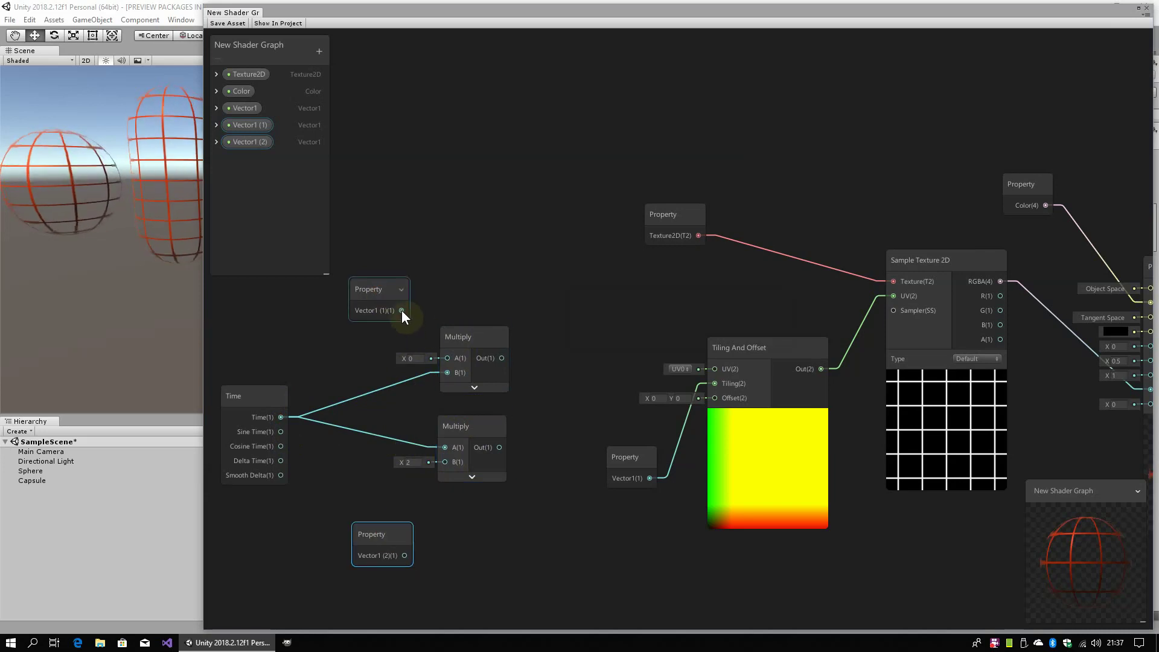
left_click_drag(401, 310, 447, 358)
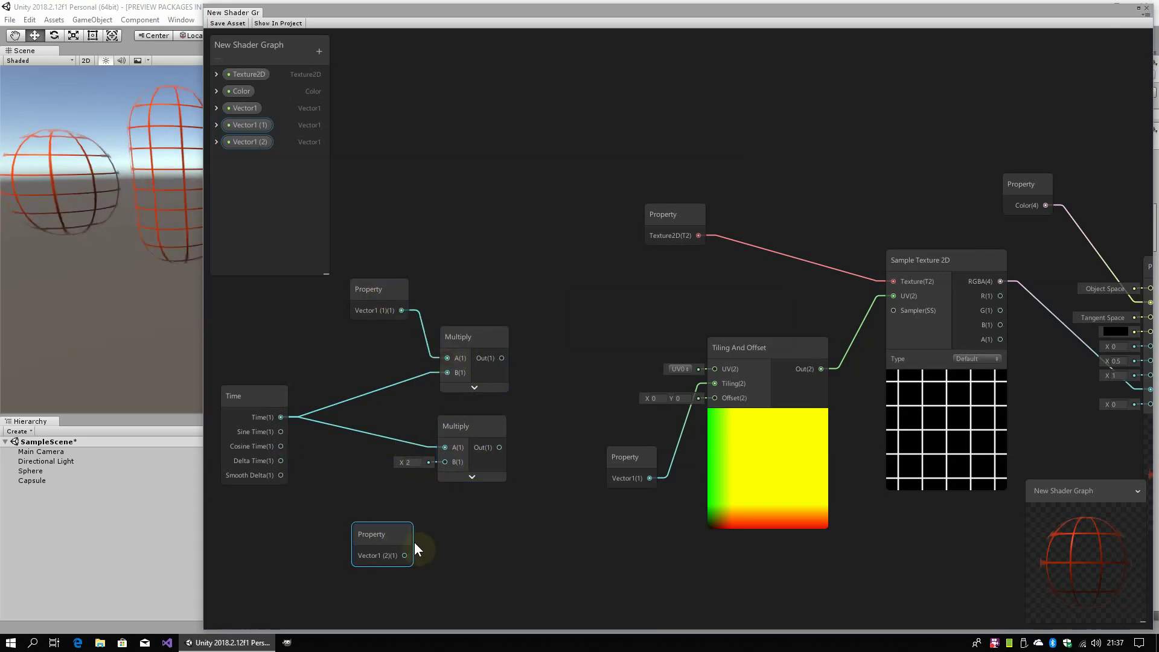
left_click_drag(405, 556, 446, 462)
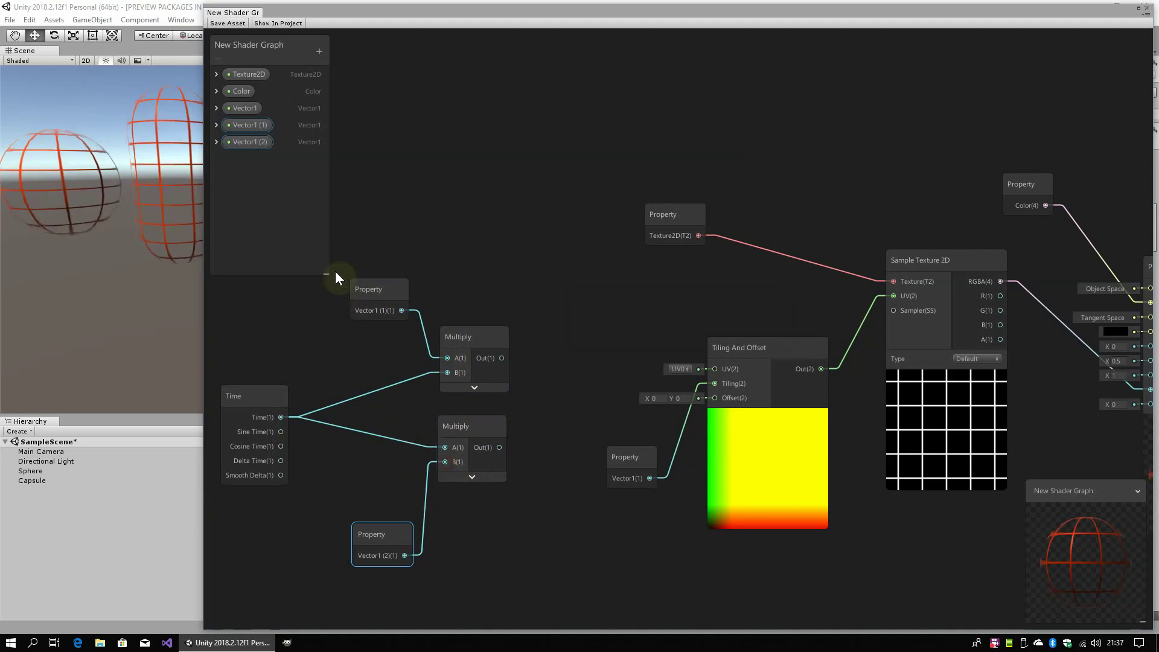
middle_click_drag(534, 471, 790, 443)
left_click_drag(460, 217, 812, 561)
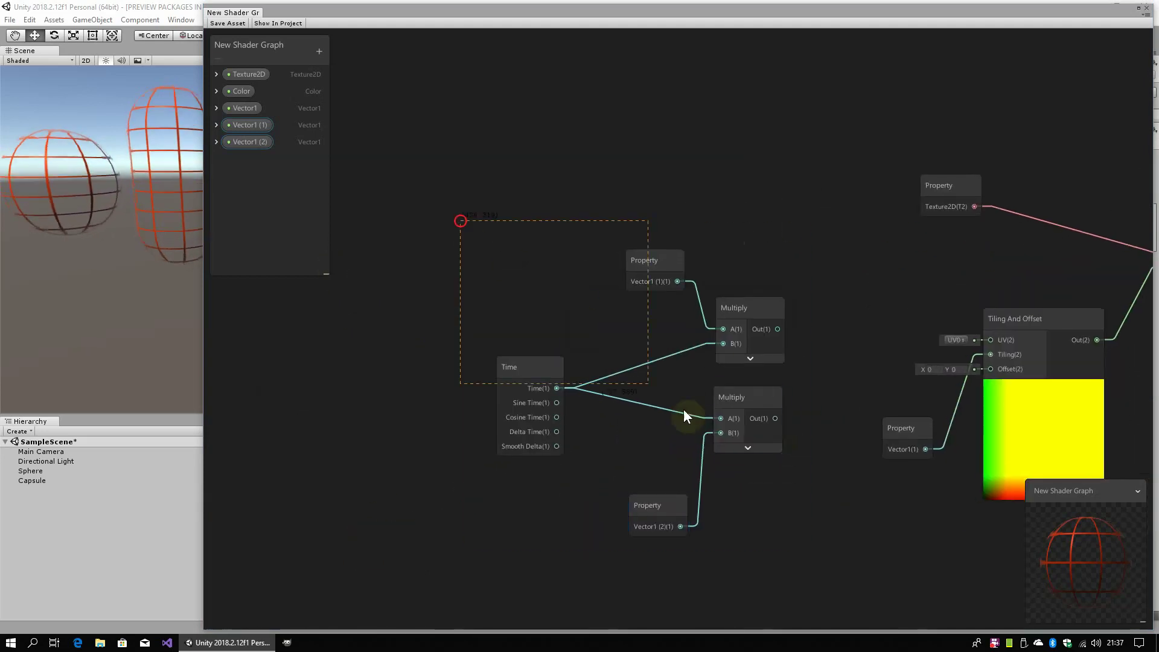
left_click_drag(747, 306, 620, 326)
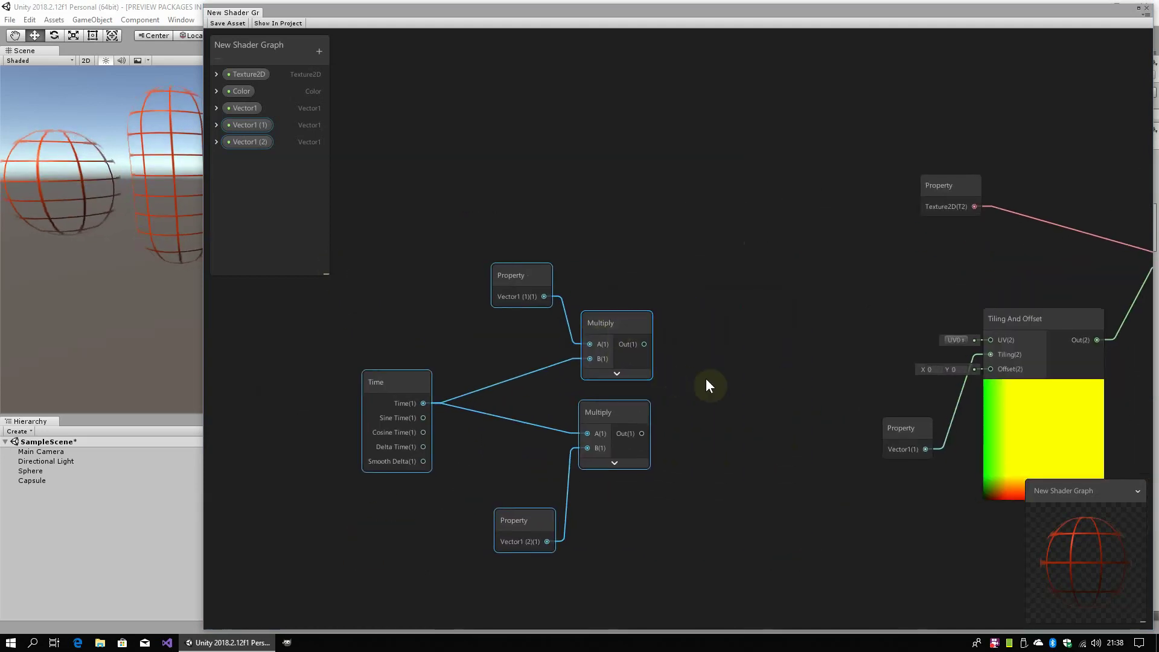
- Add a Combine node in front of the Tiling And Offset node
left_click(734, 385)
right_click(734, 385)
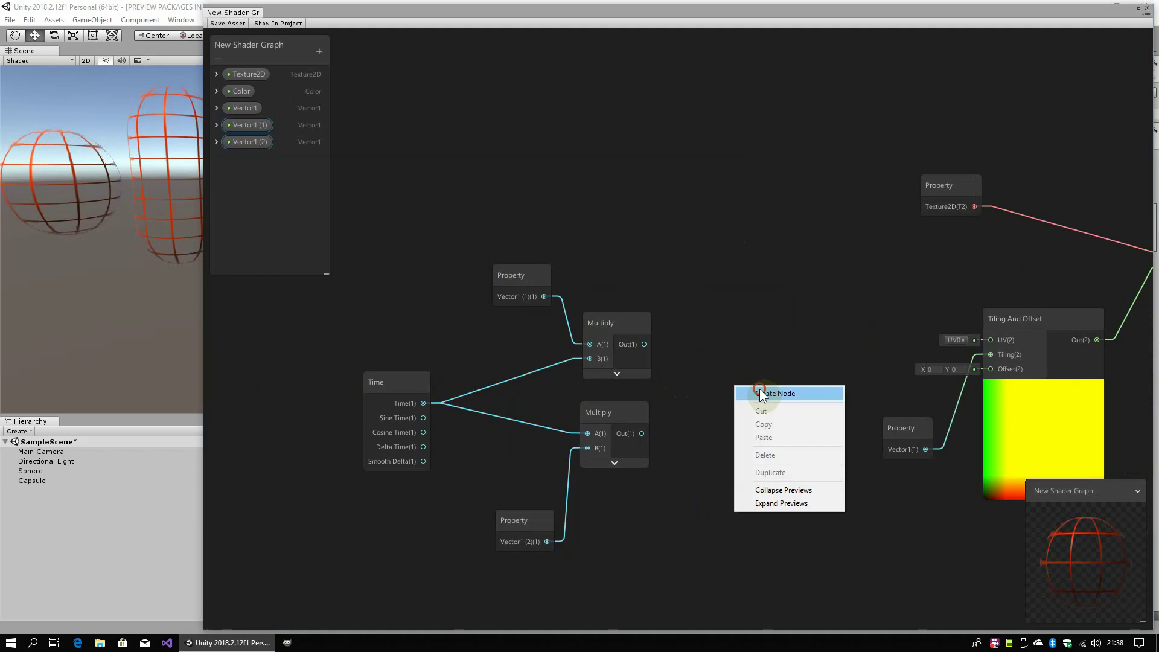
left_click(760, 388)
type("com")
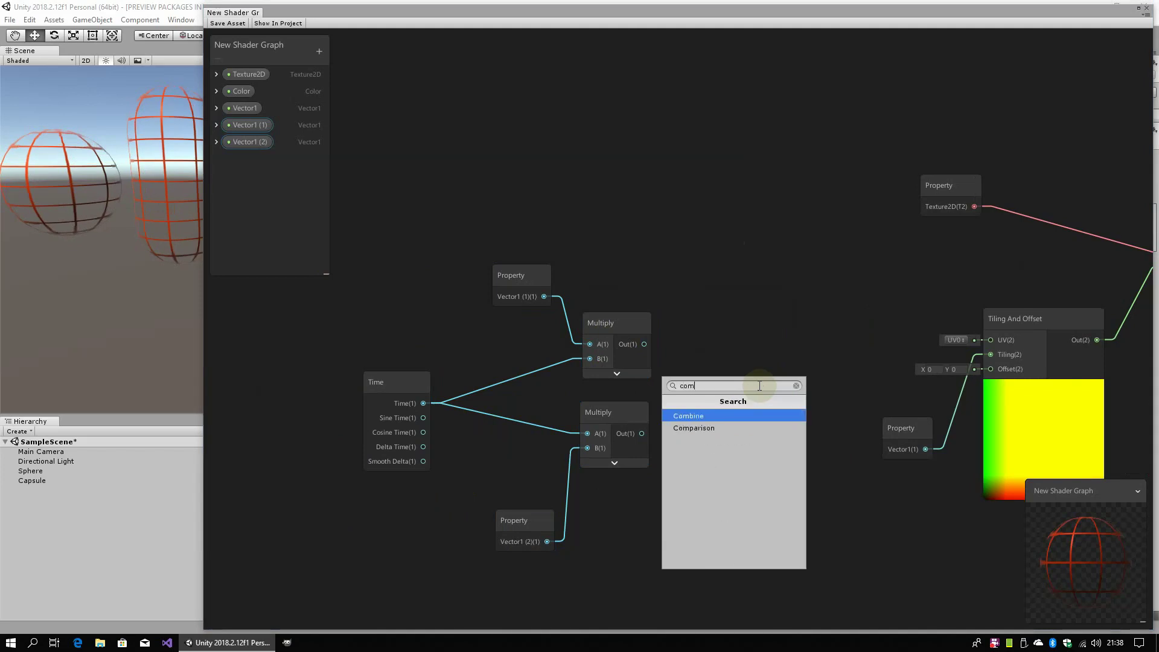
left_click(731, 415)
left_click_drag(762, 412, 742, 347)
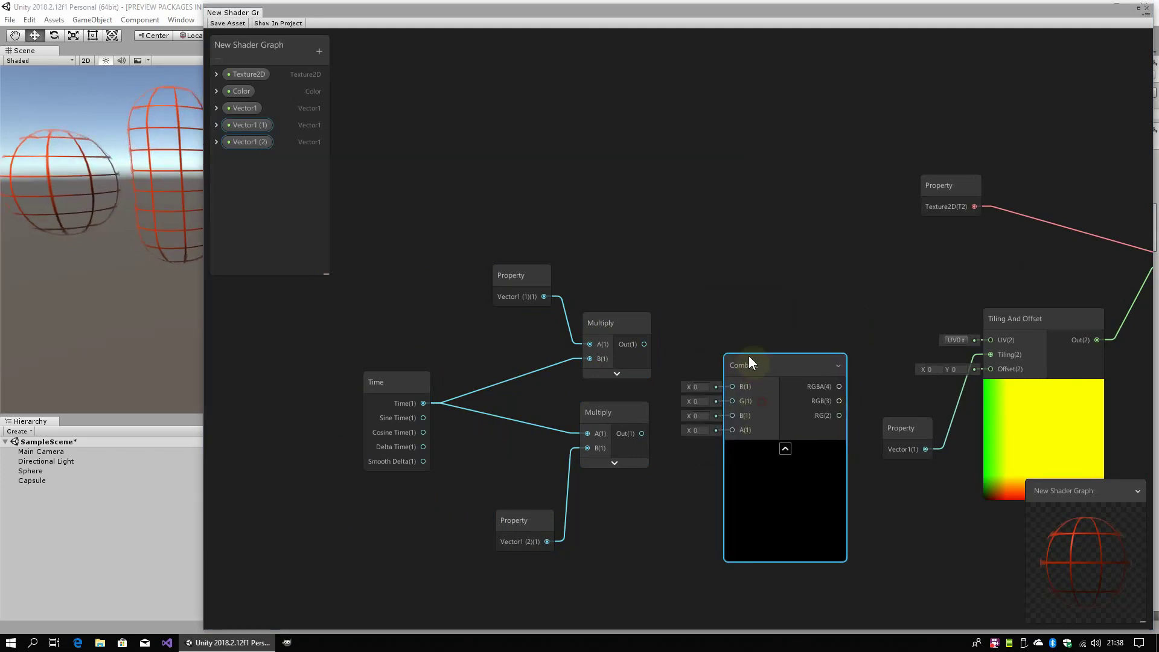
- Feed the two Multiply outputs into Combine R and G, and RG into Tiling And Offset Offset
left_click_drag(644, 344, 719, 355)
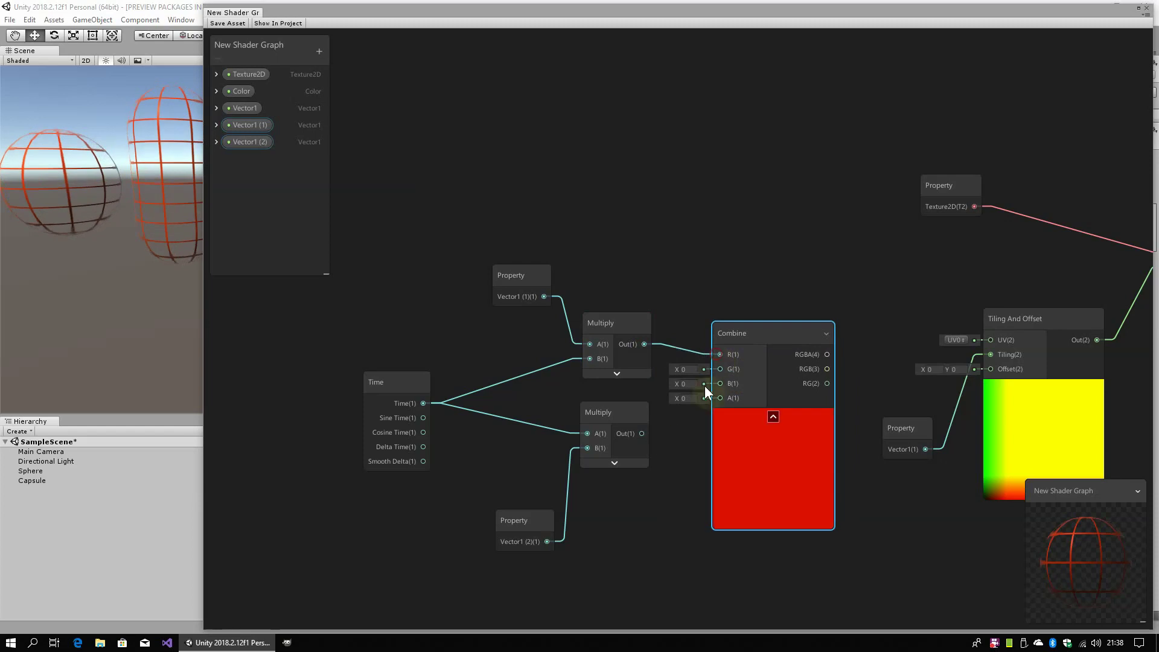
left_click_drag(641, 434, 721, 369)
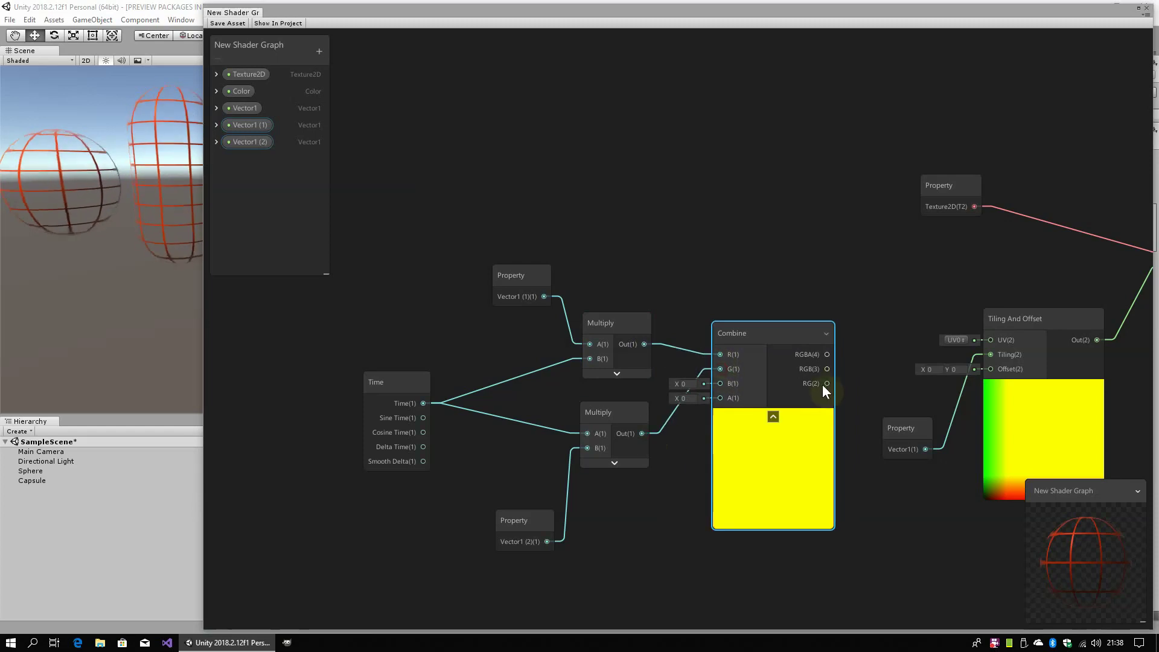
left_click_drag(824, 383, 984, 372)
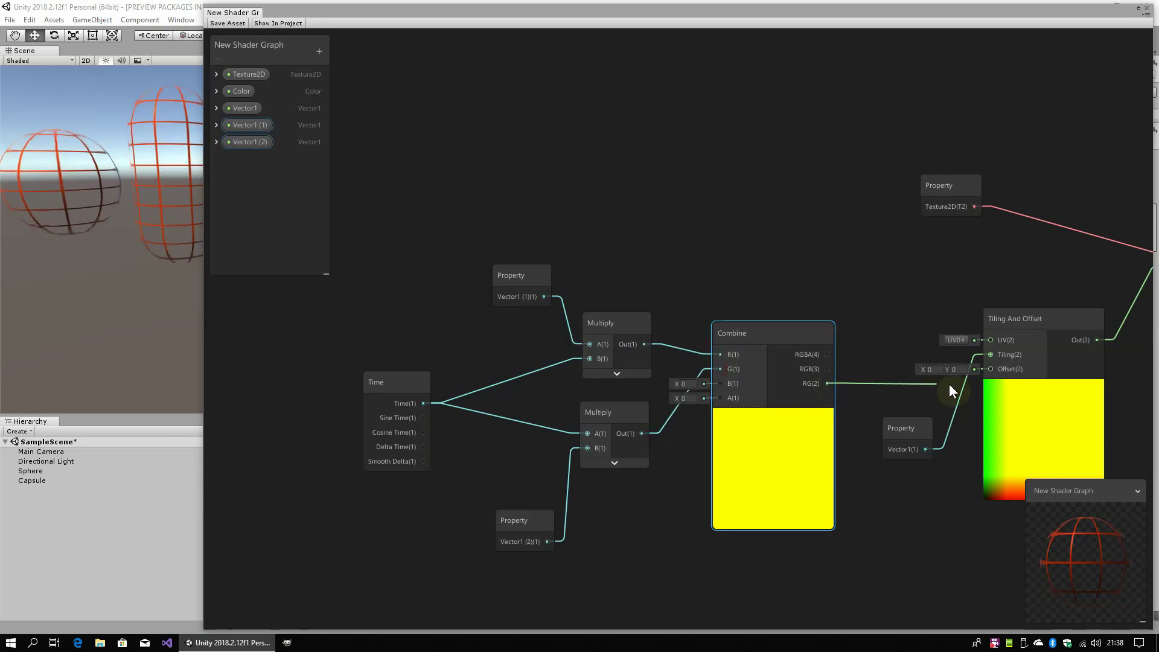
left_click_drag(983, 372, 987, 370)
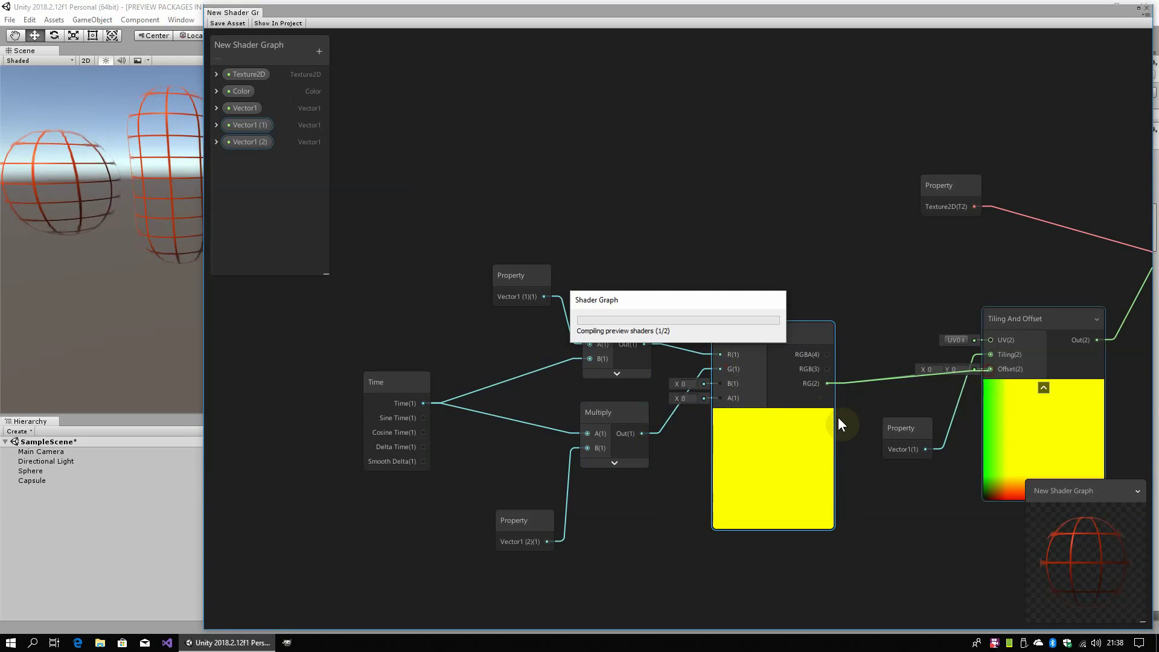
key("a")
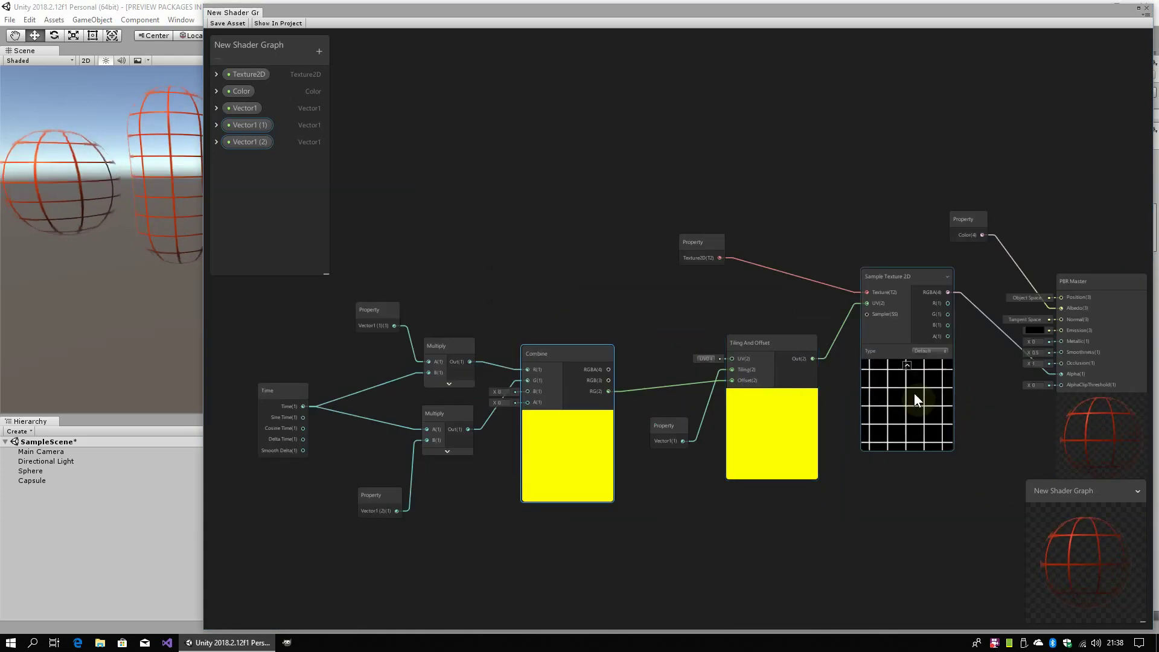
- Expand Vector1 (1) and Vector1 (2) and enter 0 as both defaults
left_click(217, 125)
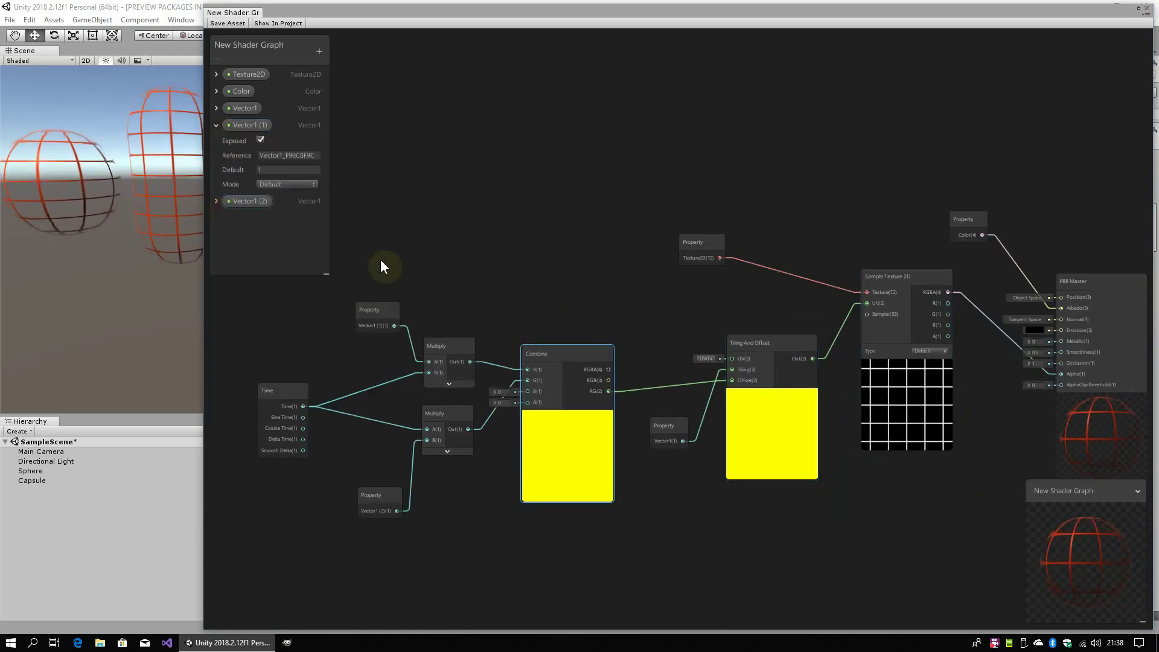
left_click(216, 201)
left_click(279, 170)
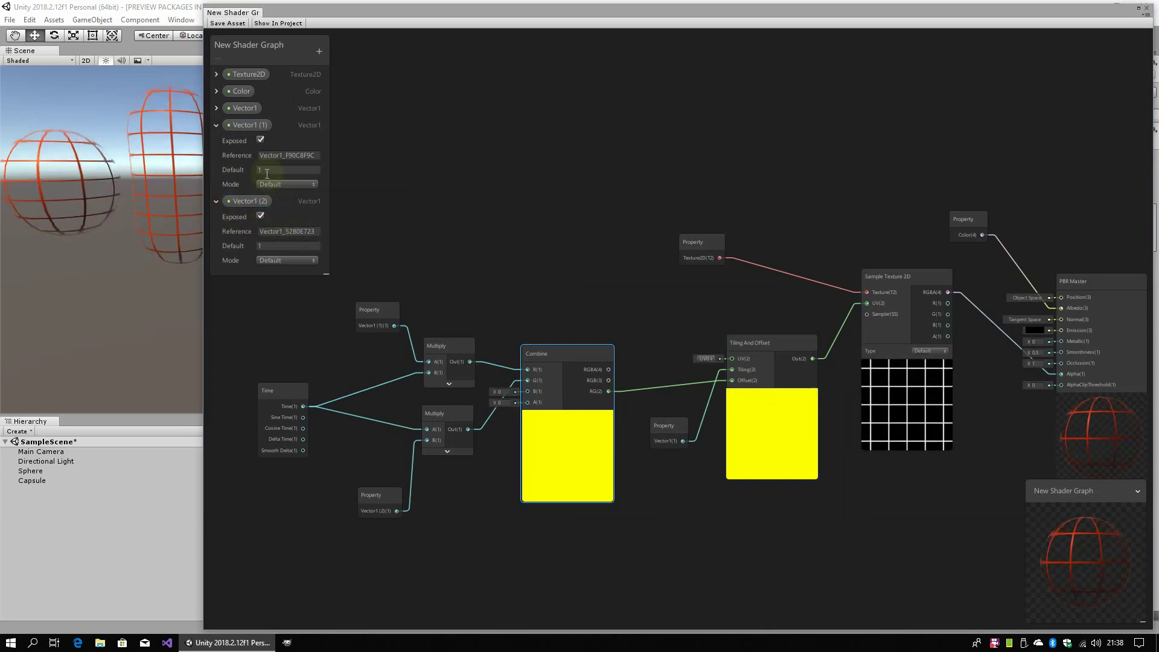
type("0")
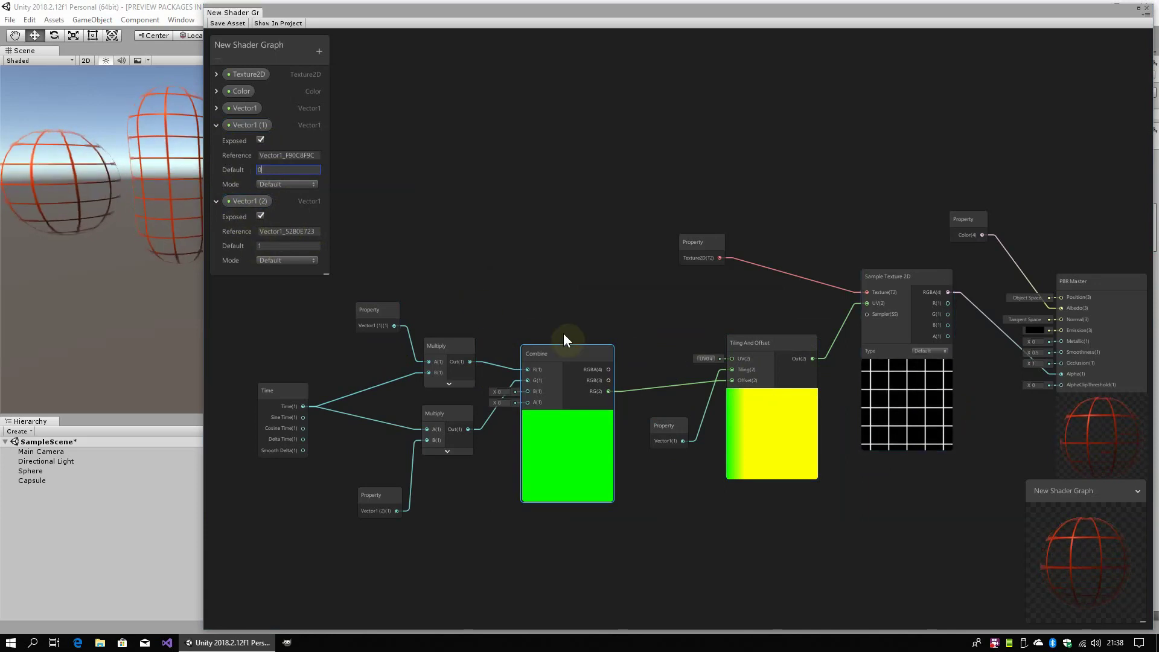
left_click(266, 244)
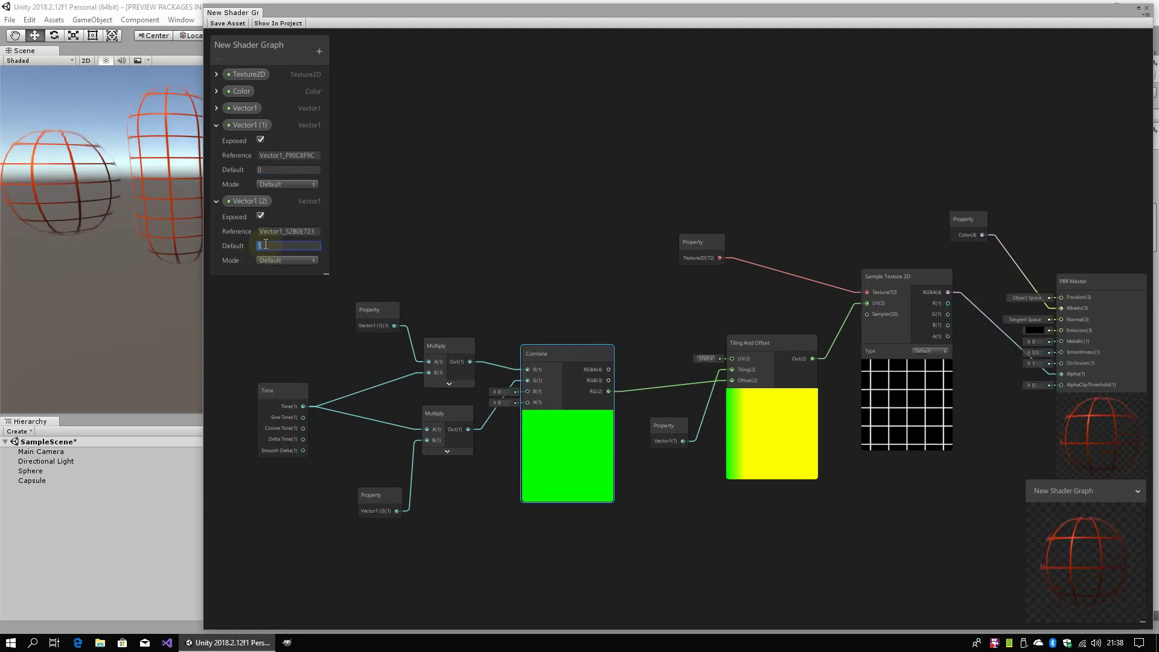
type("0")
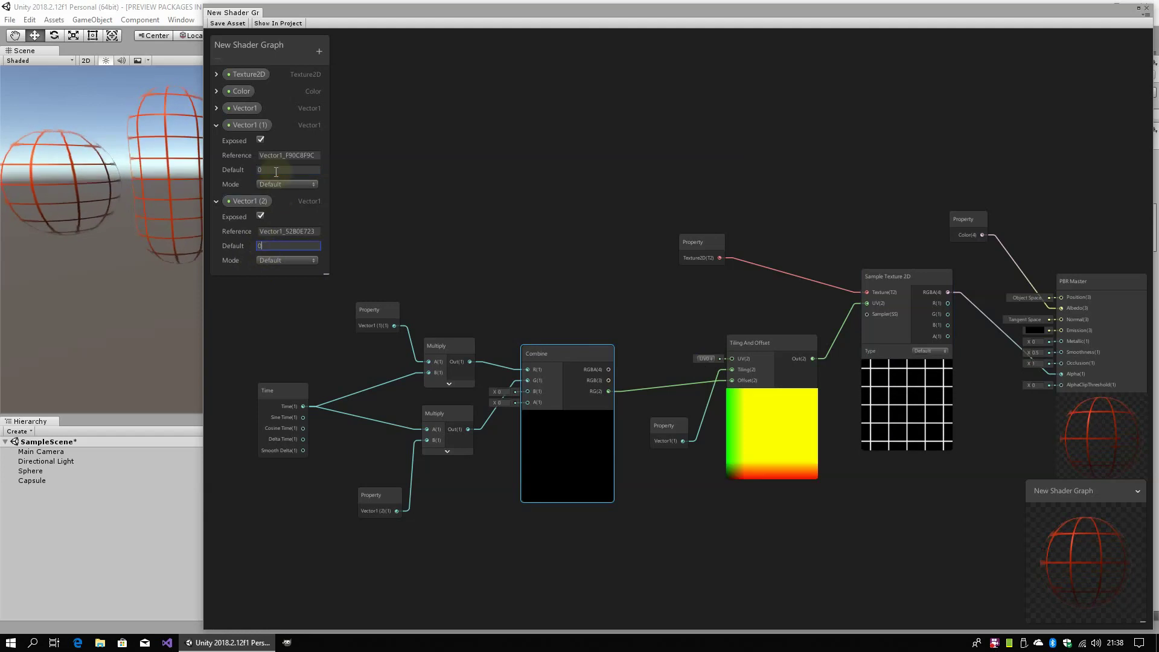
- Correct the defaults so Vector1 (1) is 0 and Vector1 (2) is 1
left_click(277, 169)
type("1")
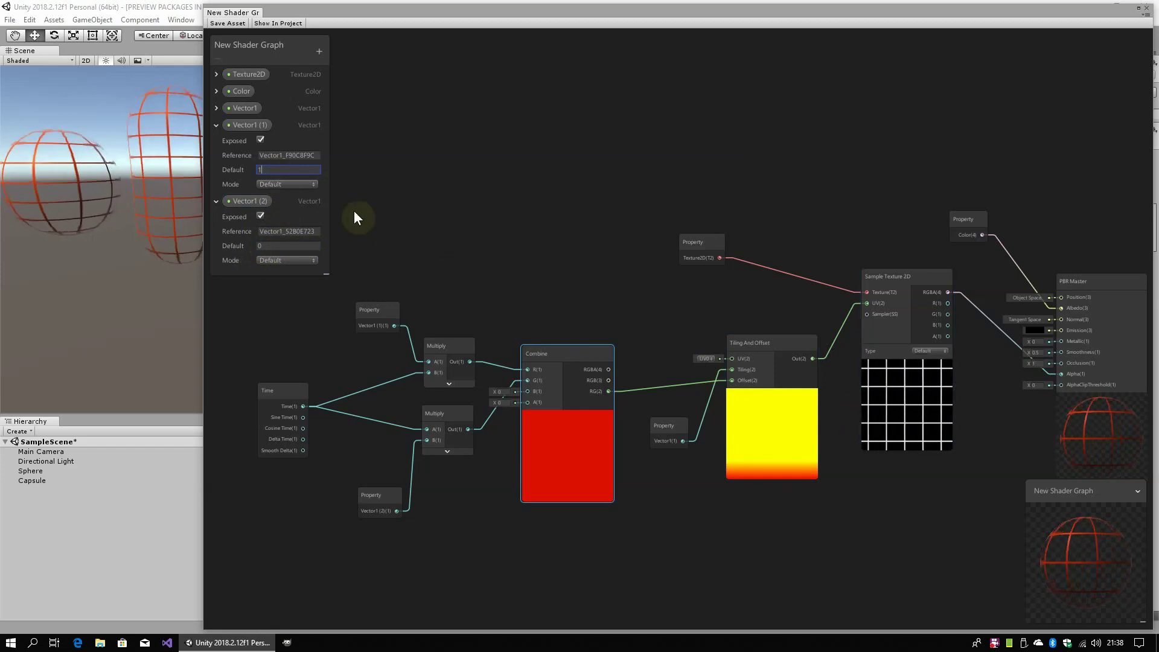
type("-")
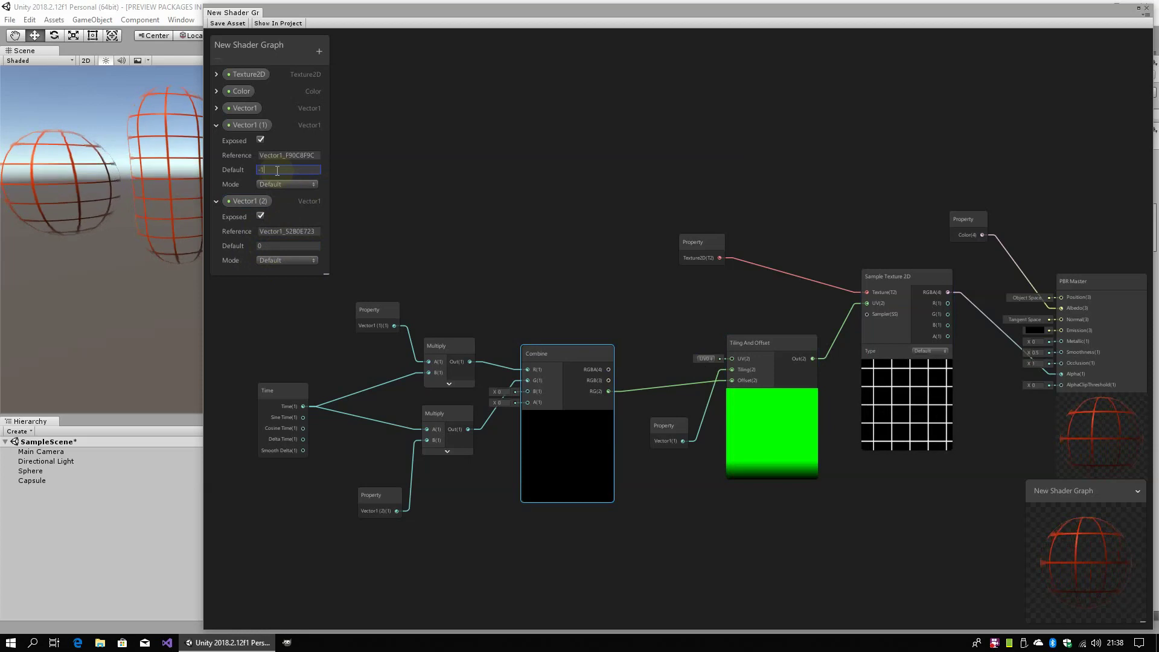
double_click(277, 171)
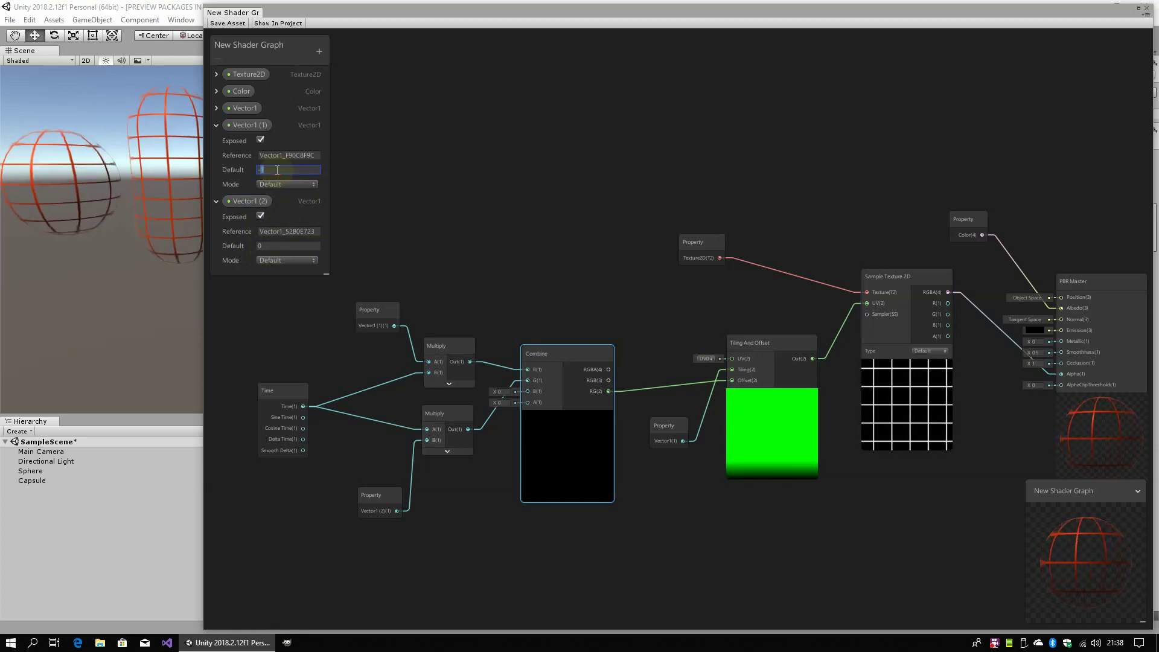
type("0")
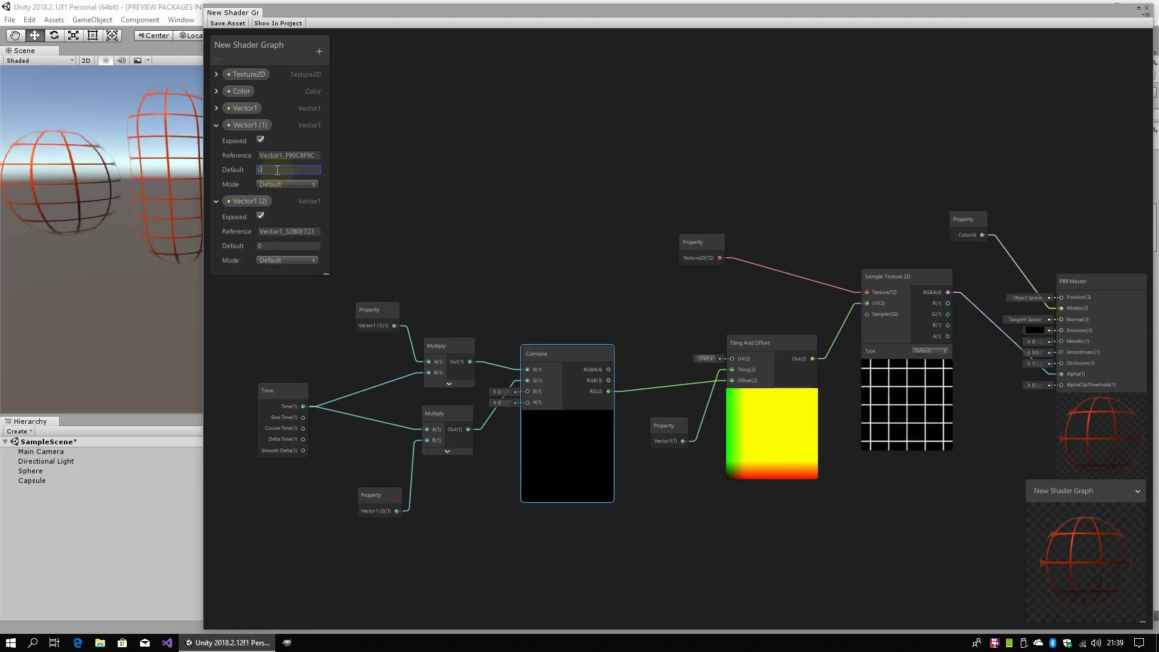
double_click(276, 245)
type("1")
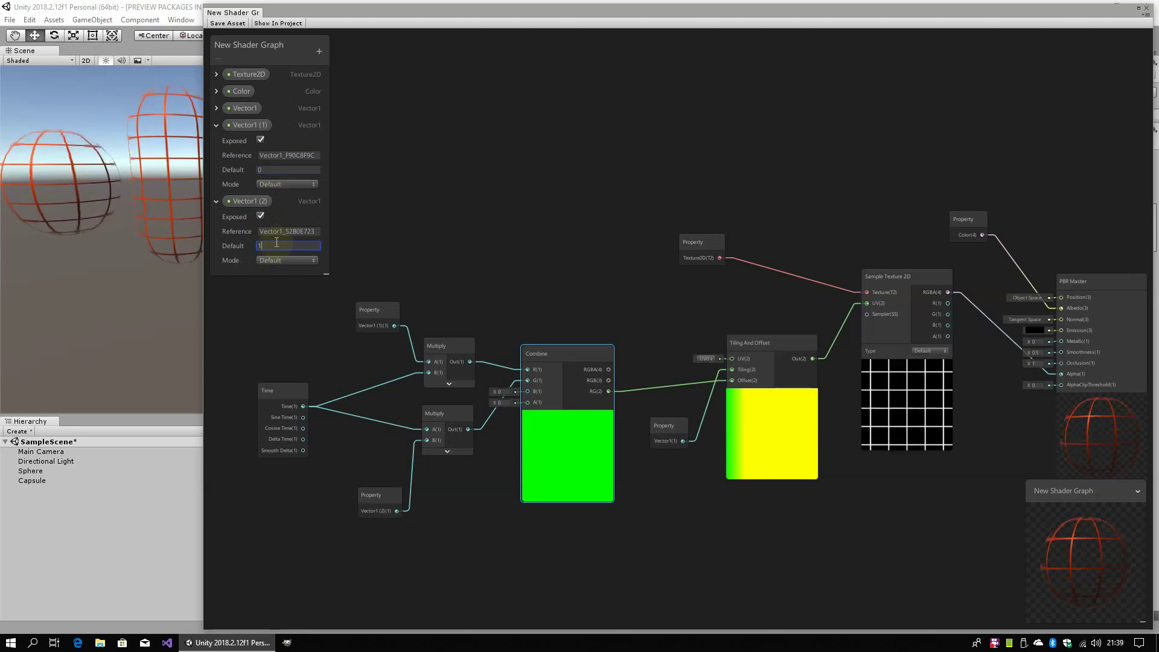
- Save the shader graph asset and inspect the red grid on the spheres
left_click(218, 23)
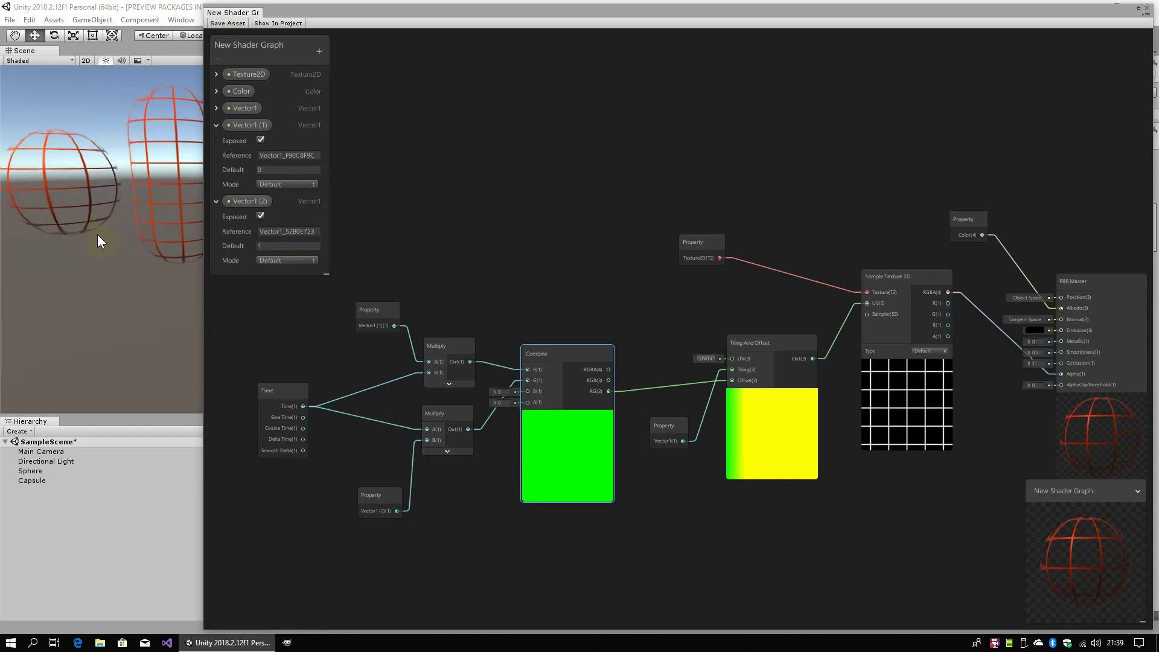
mouse_move(97, 234)
left_mouse_down("alt")
mouse_move(99, 306)
mouse_move(73, 277)
mouse_move(97, 274)
left_mouse_up("alt")
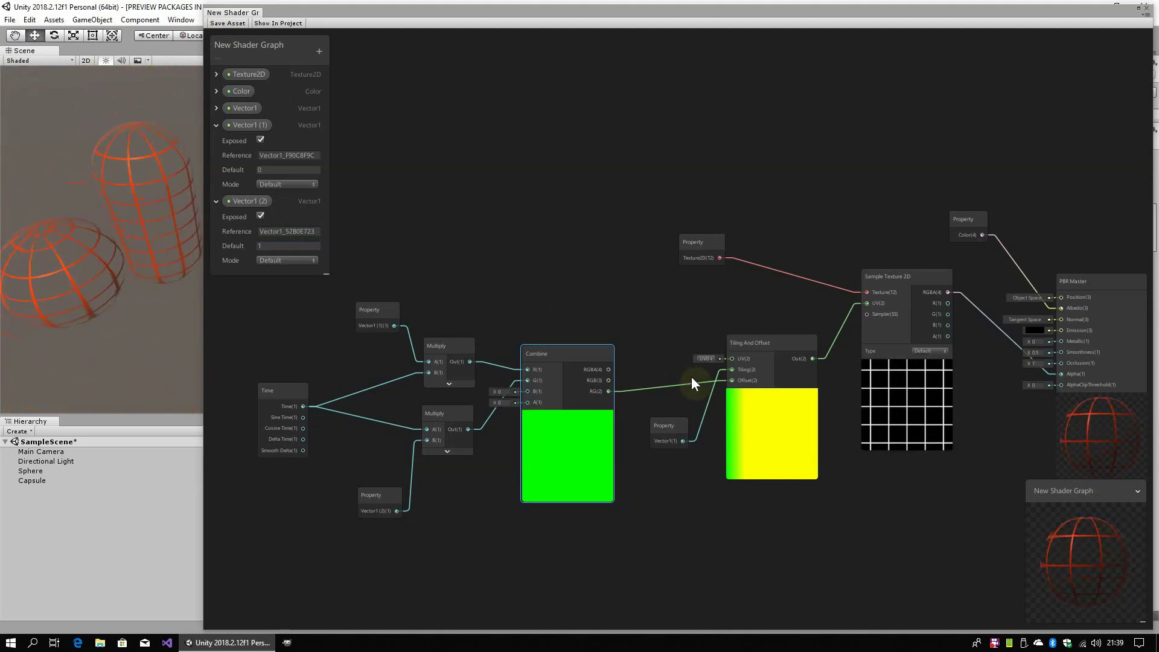
left_click_drag(736, 343, 728, 340)
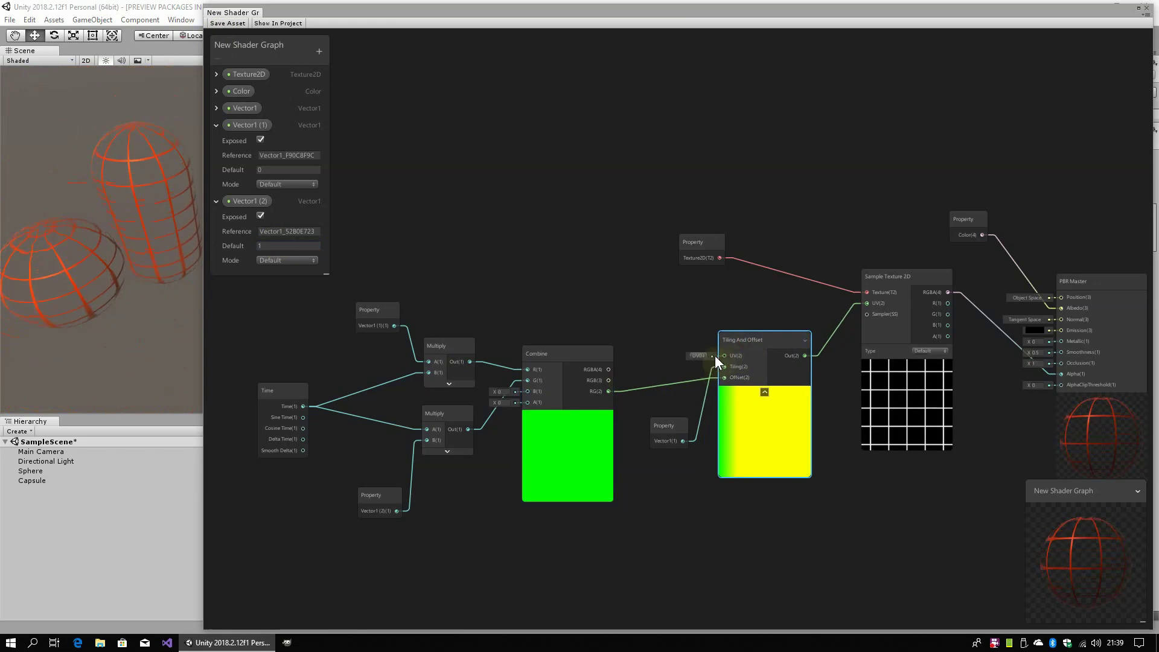
- Add a Position node above the Combine node
scroll(748, 363, "up", 2)
scroll(750, 370, "down", 1)
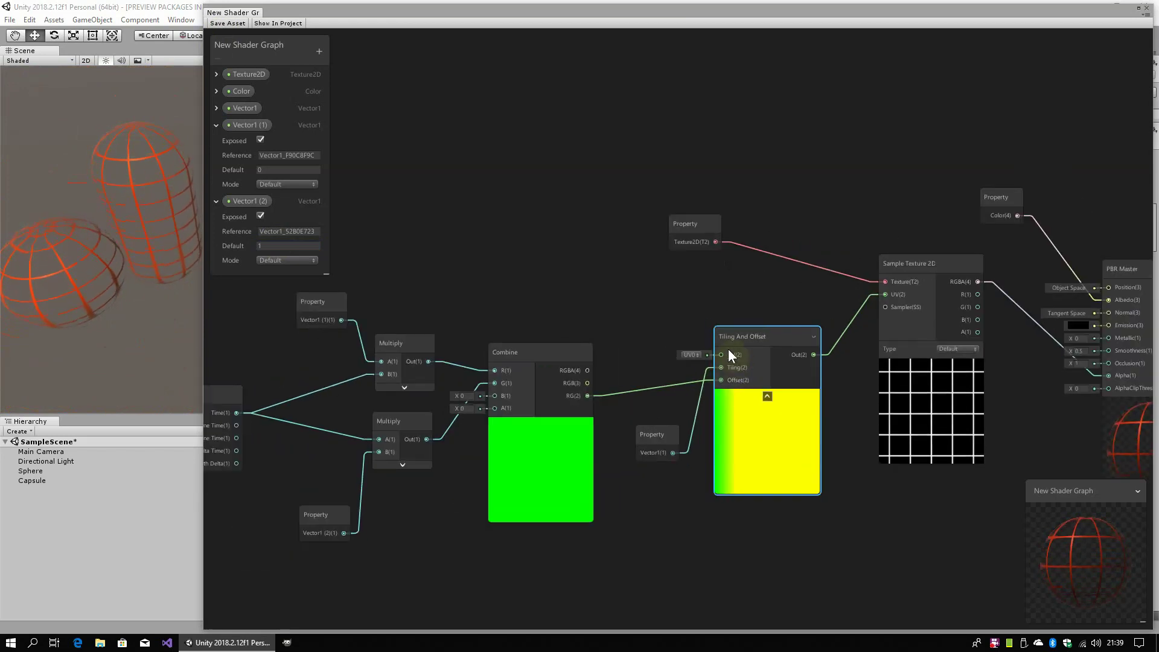
right_click(522, 199)
left_click(555, 206)
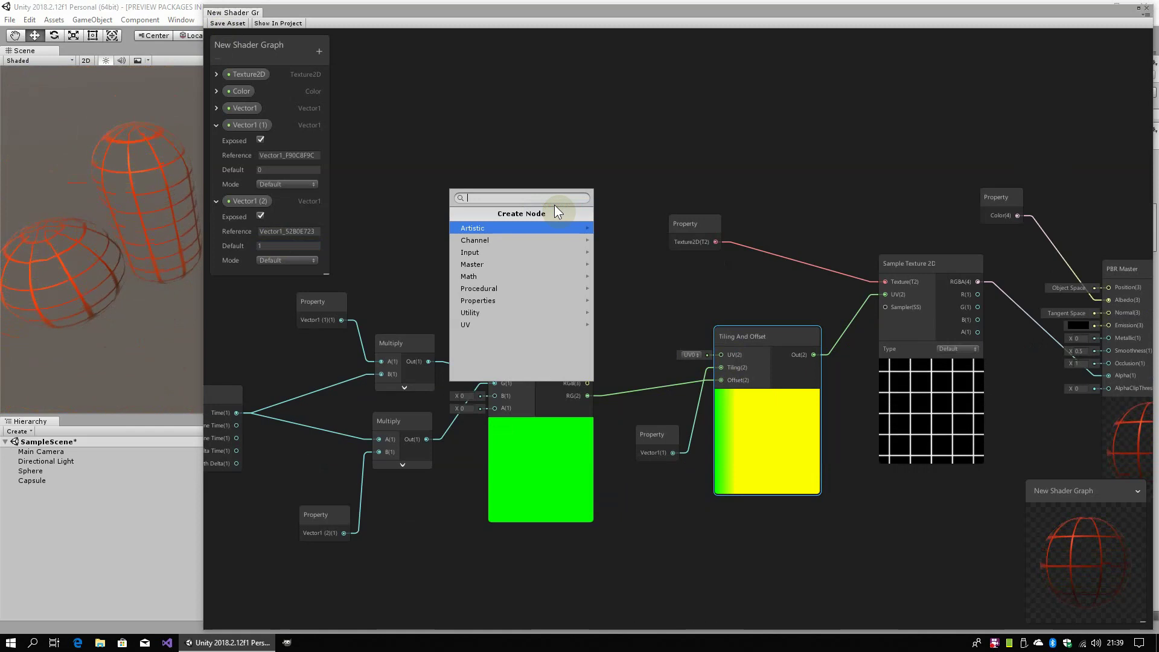
type("po")
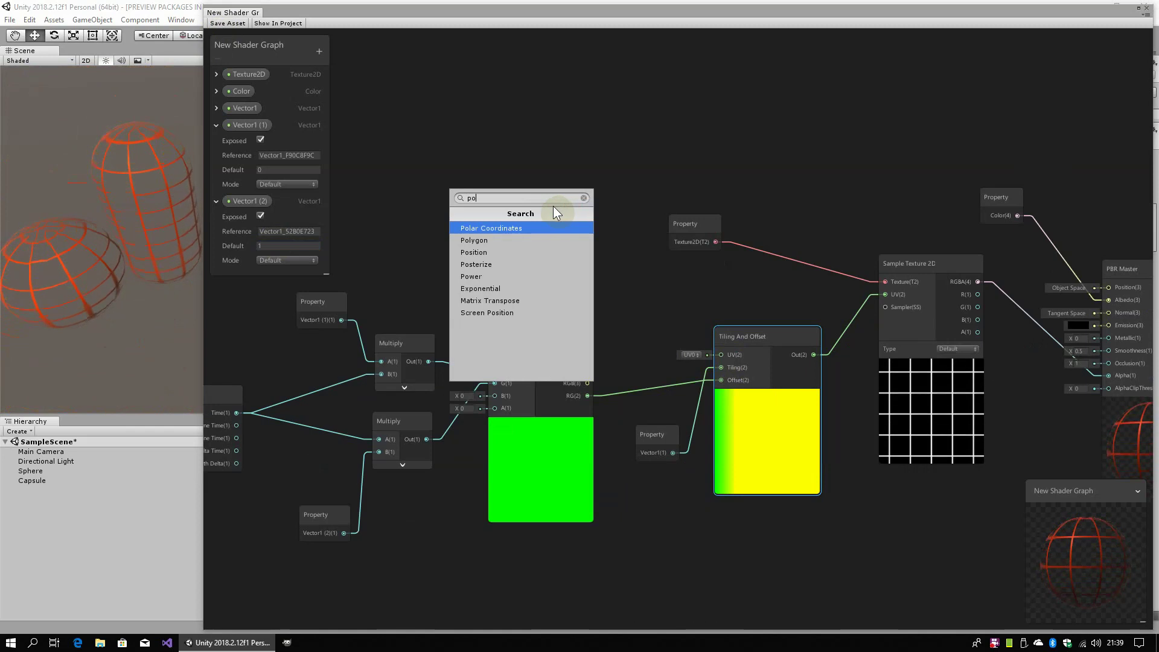
left_click(495, 253)
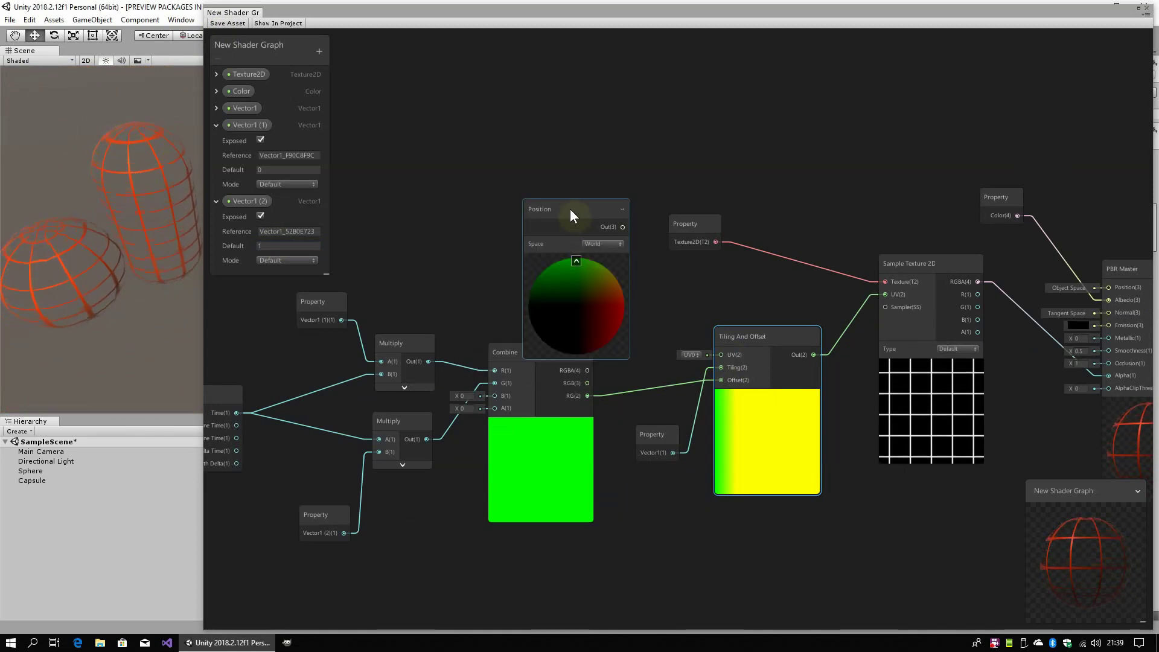
left_click_drag(570, 209, 466, 143)
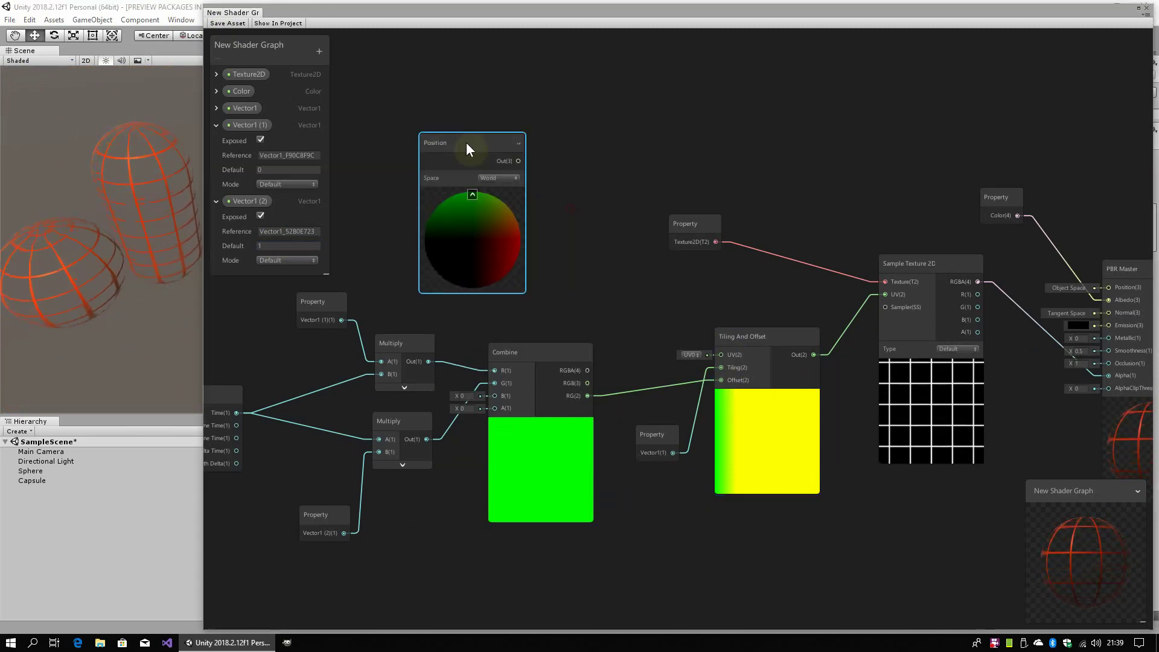
- Set the Position node to View space and connect it to Tiling And Offset UV
left_click(506, 178)
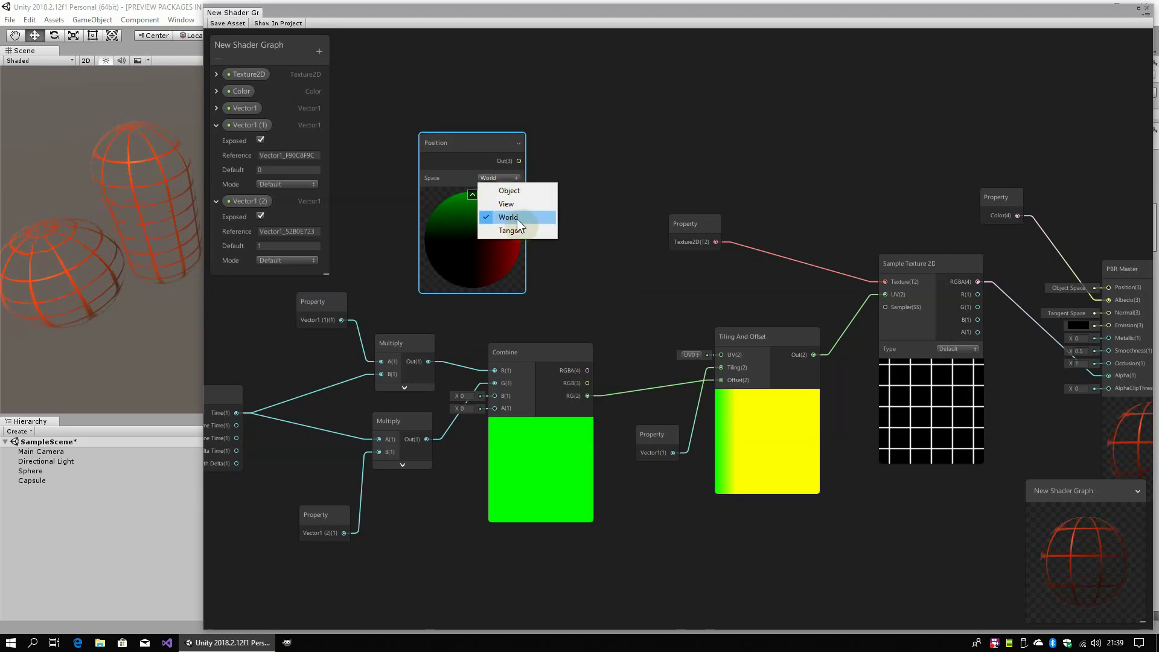
left_click(512, 202)
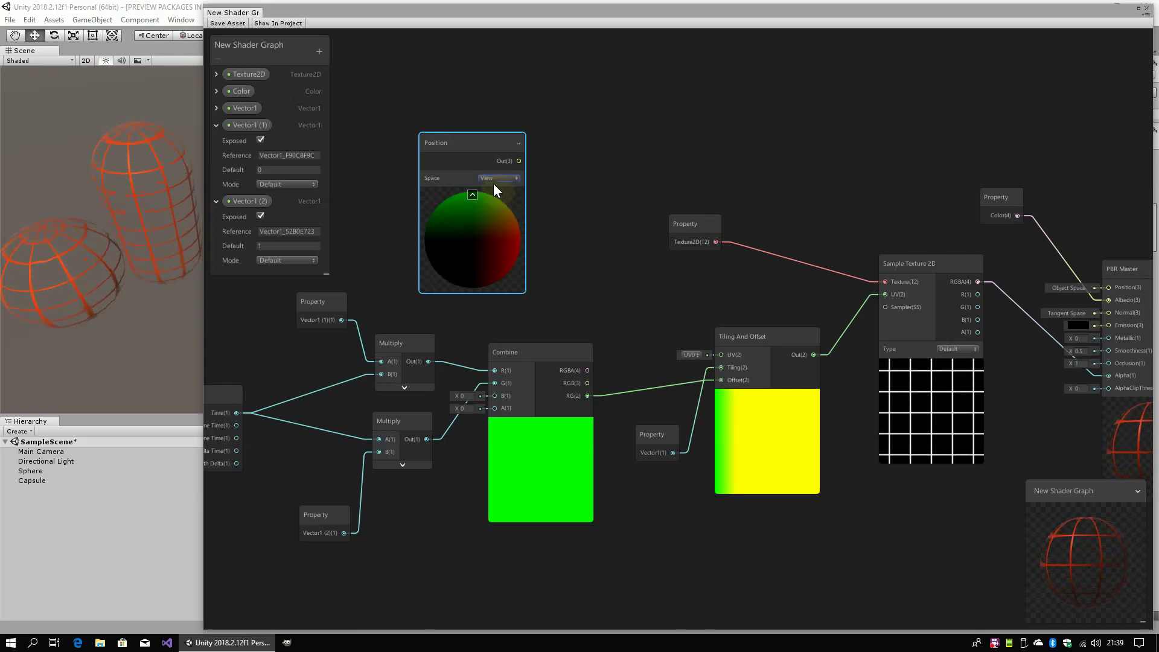
left_click_drag(519, 160, 719, 354)
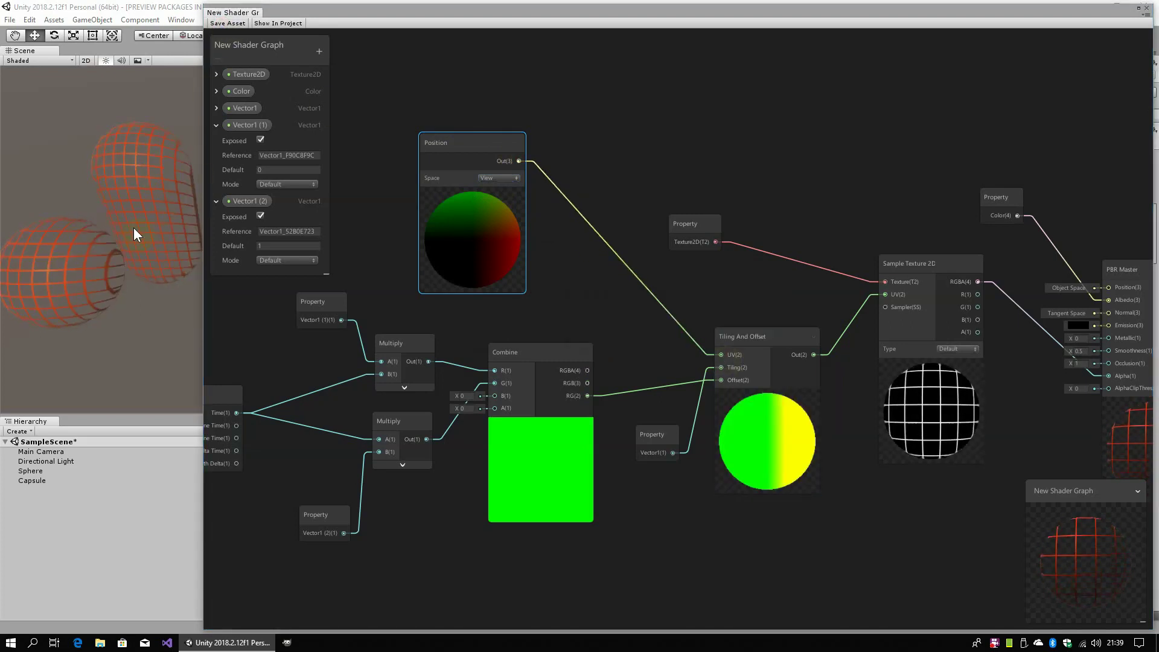
- Switch the Position node to World space and save to view the world-aligned grid
left_click_drag(126, 231, 197, 221, "alt")
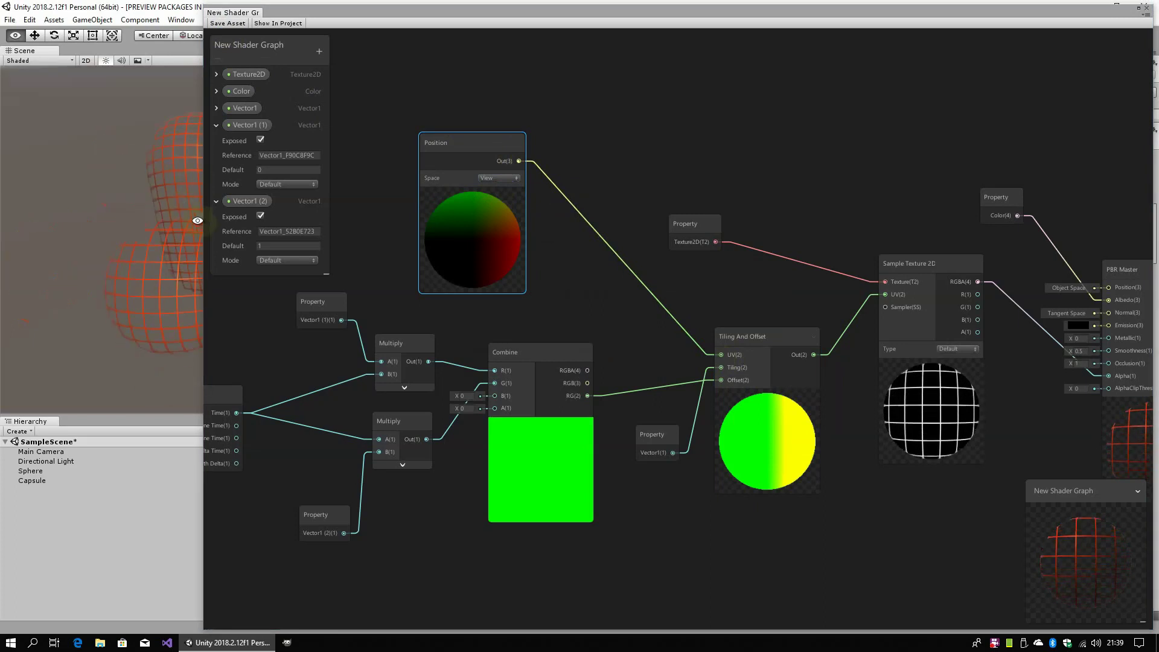
left_click_drag(295, 12, 588, 183)
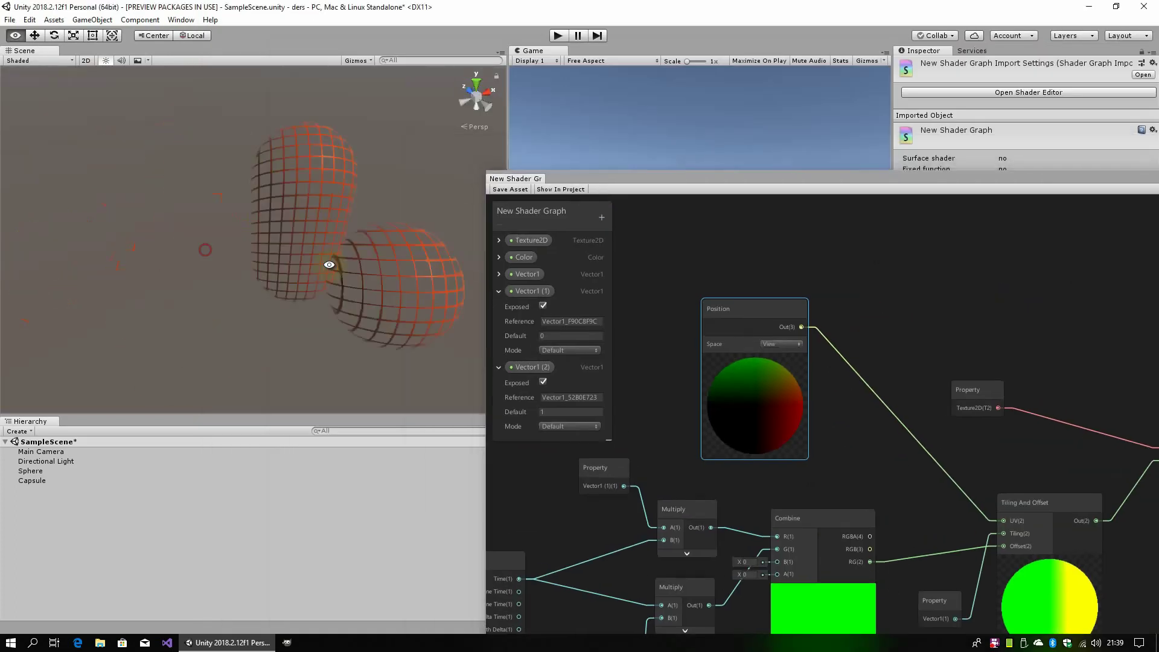
mouse_move(329, 265)
left_mouse_down("alt")
mouse_move(270, 210)
mouse_move(185, 277)
mouse_move(301, 239)
mouse_move(250, 261)
mouse_move(233, 248)
left_mouse_up("alt")
left_click(780, 343)
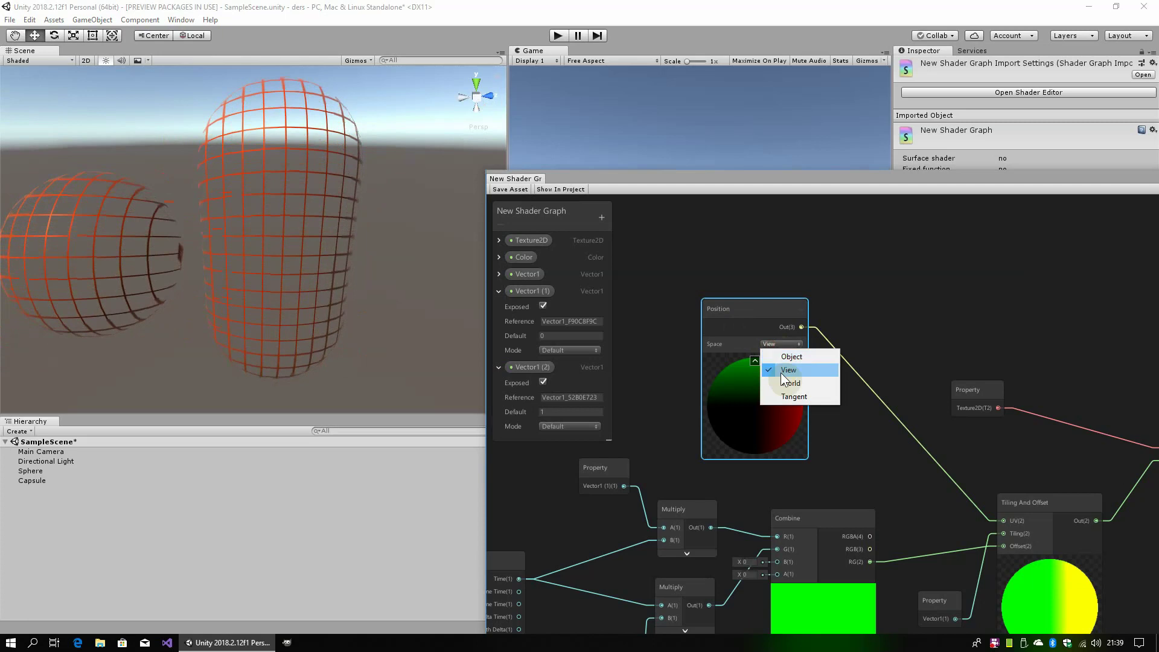
left_click(784, 382)
left_click(515, 189)
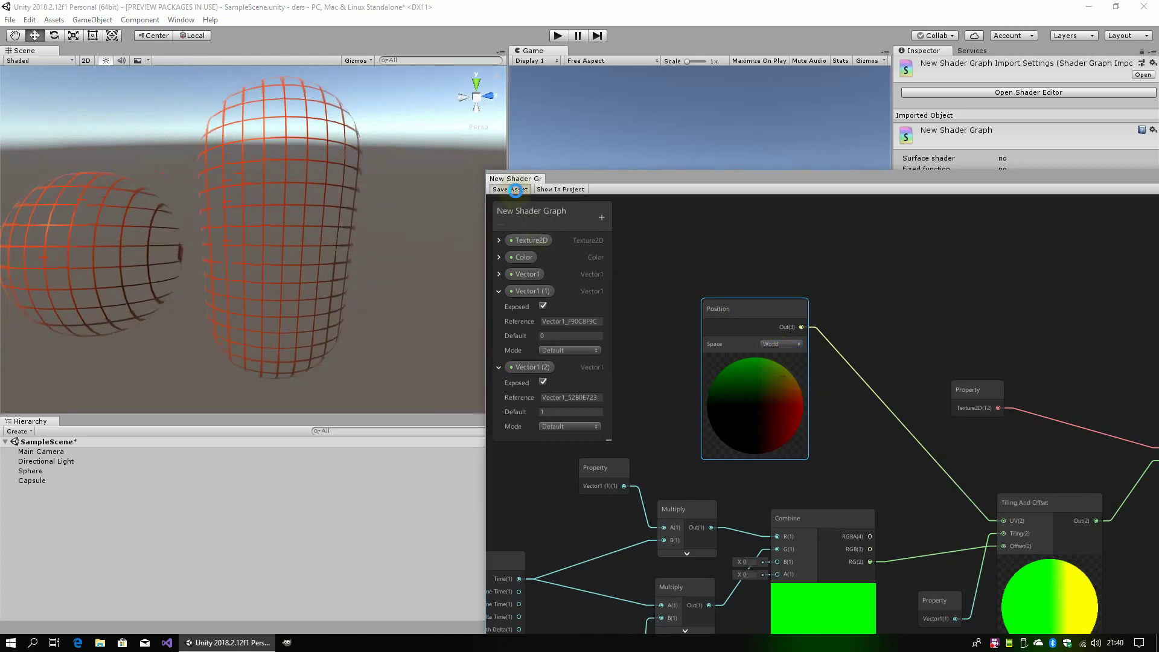
mouse_move(259, 243)
left_mouse_down("alt")
mouse_move(255, 199)
mouse_move(358, 277)
mouse_move(356, 251)
mouse_move(262, 256)
left_mouse_up("alt")
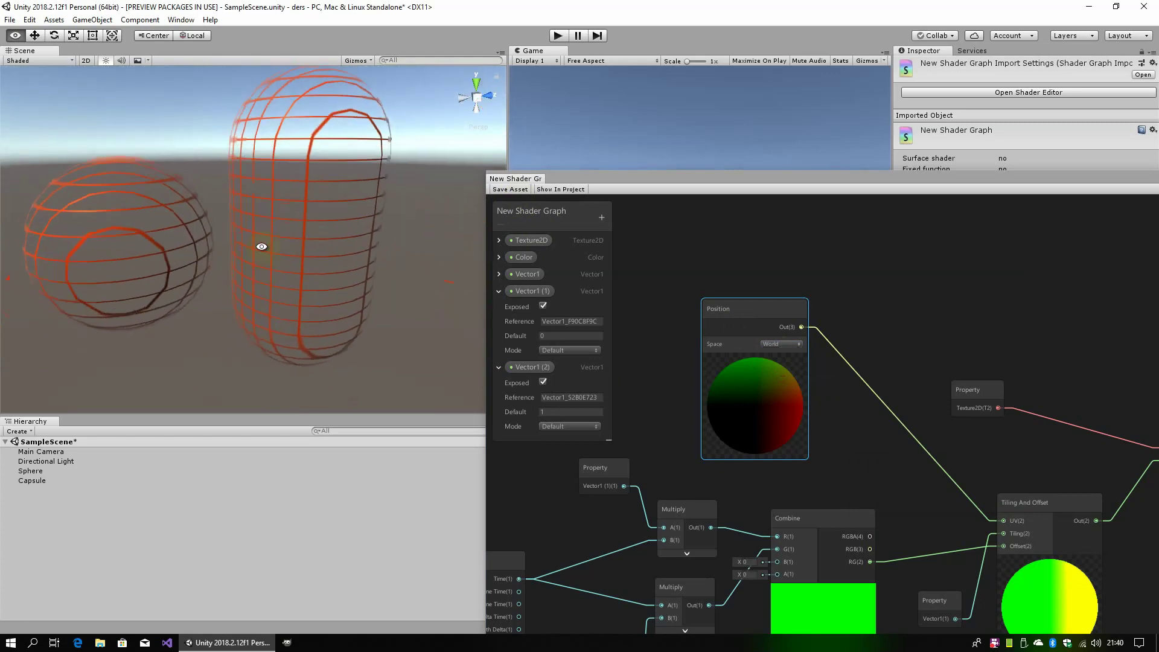
- Return the Position node to View space and move the graph window back over the editor
left_click(780, 345)
left_click(788, 370)
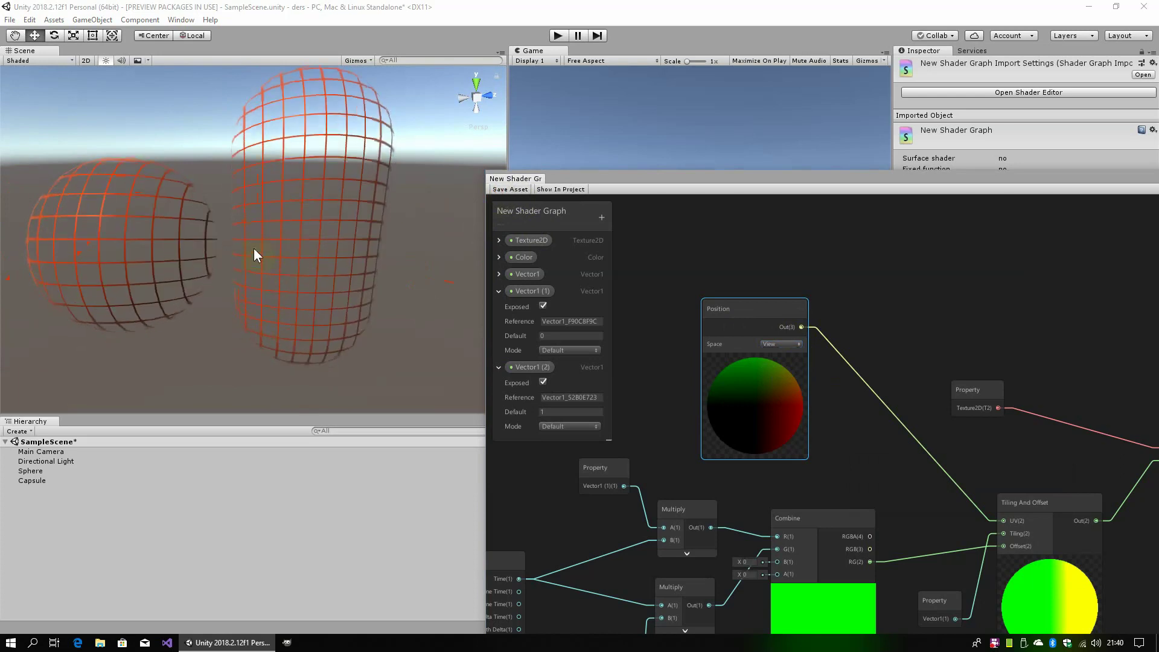
mouse_move(254, 255)
left_mouse_down("alt")
mouse_move(290, 254)
mouse_move(277, 217)
left_mouse_up("alt")
mouse_move(657, 179)
left_mouse_down()
mouse_move(557, 158)
mouse_move(277, 25)
left_mouse_up()
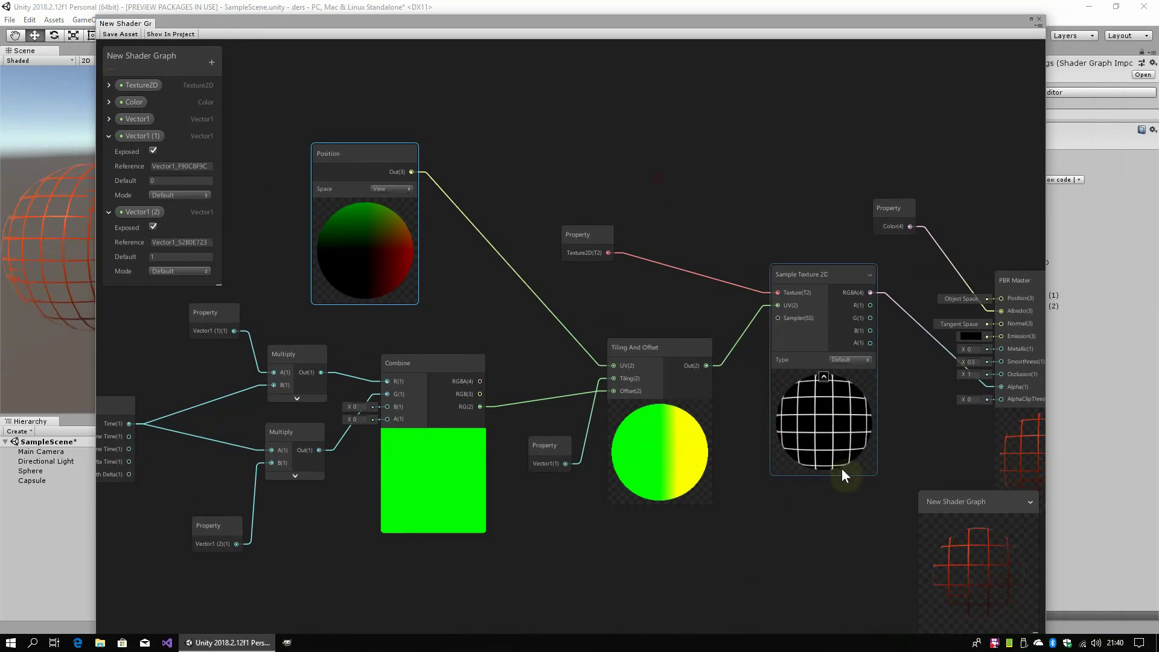
- Maximize the Shader Graph window and pan and zoom to centre the node network
left_click(1031, 18)
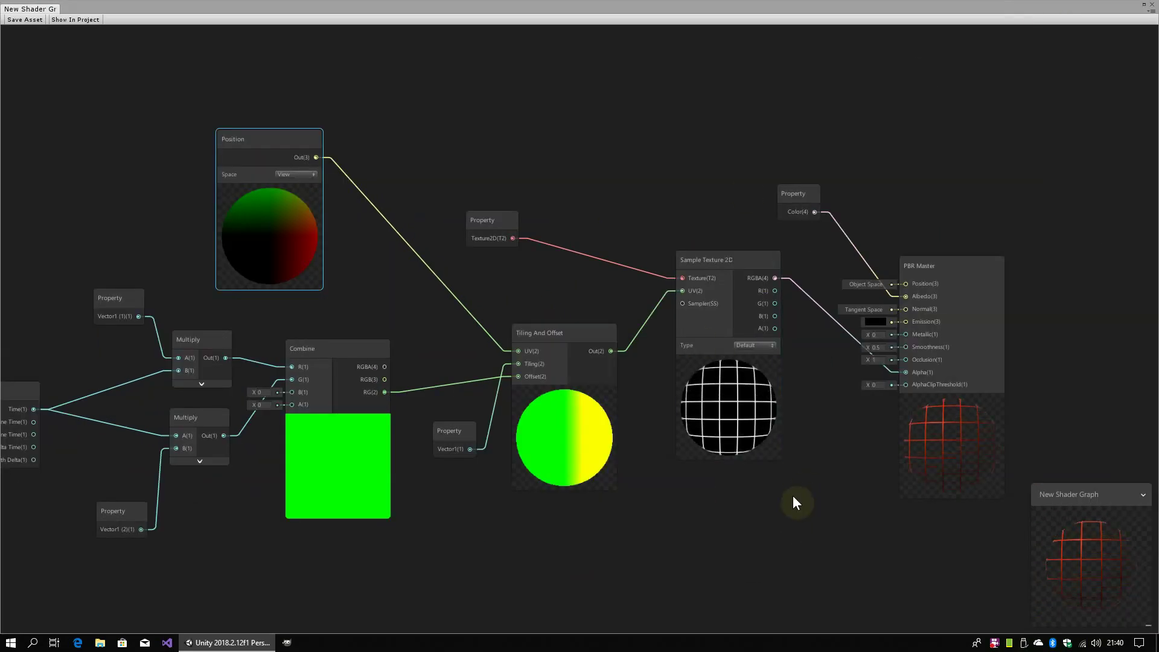
middle_click_drag(792, 495, 850, 459)
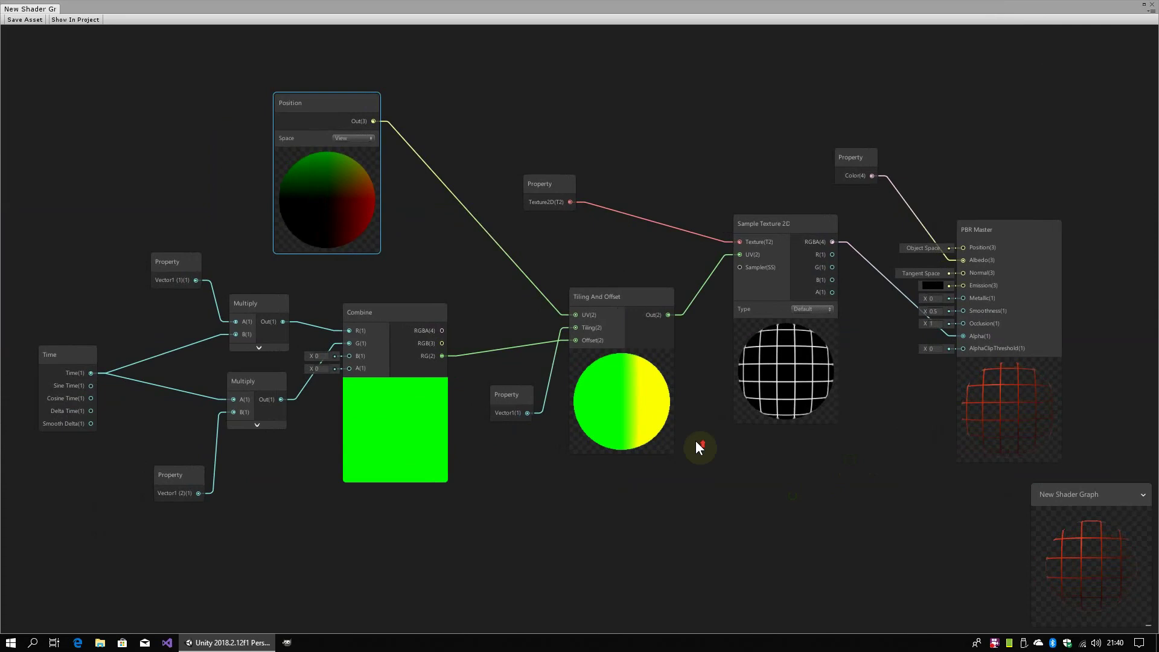
scroll(695, 441, "up", 1)
middle_click_drag(694, 441, 759, 451)
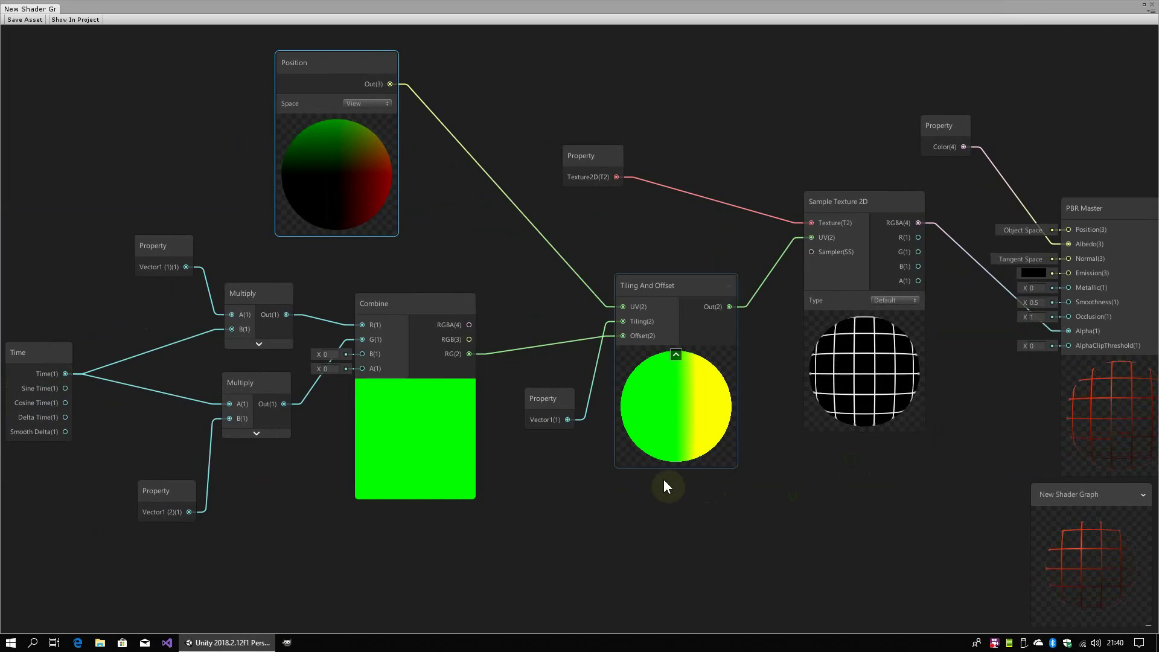
middle_click_drag(724, 507, 866, 517)
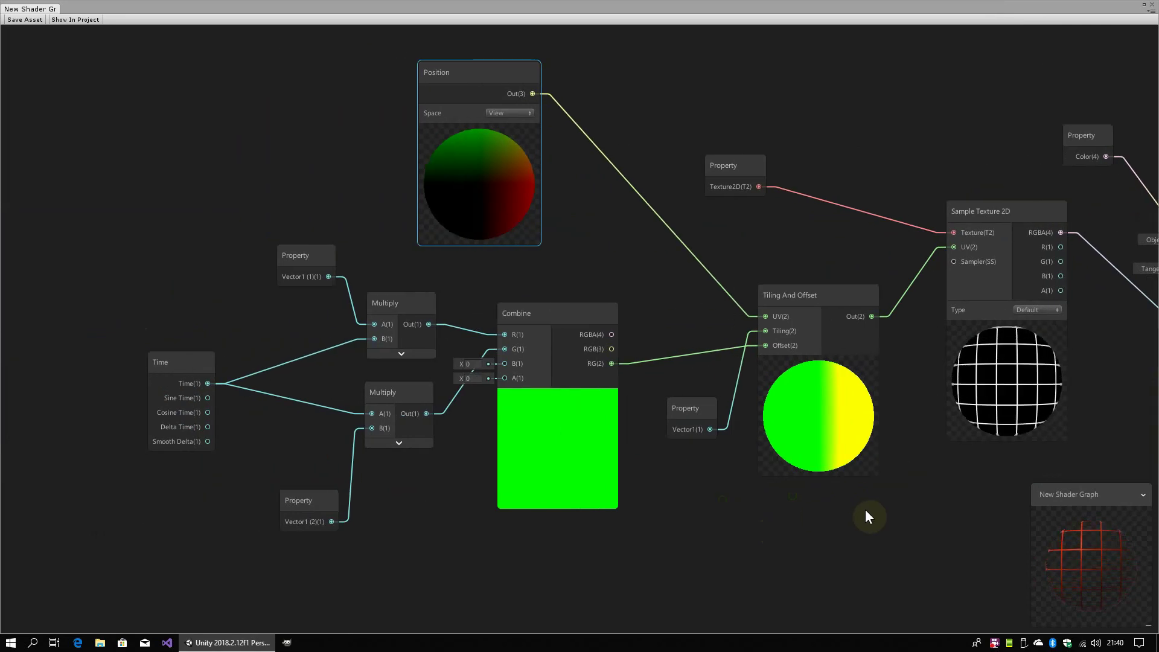
scroll(726, 500, "down", 3)
scroll(725, 499, "up", 2)
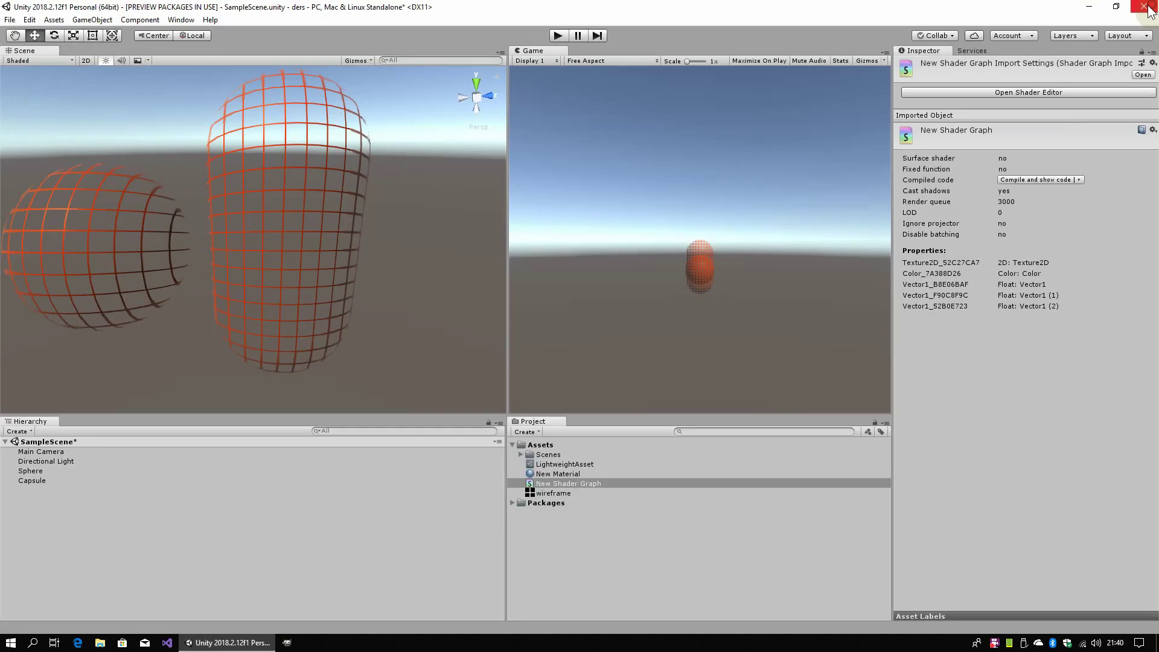
- Reopen New Shader Graph and move the properties blackboard to the top-left, enlarged
left_click(1146, 3)
double_click(556, 478)
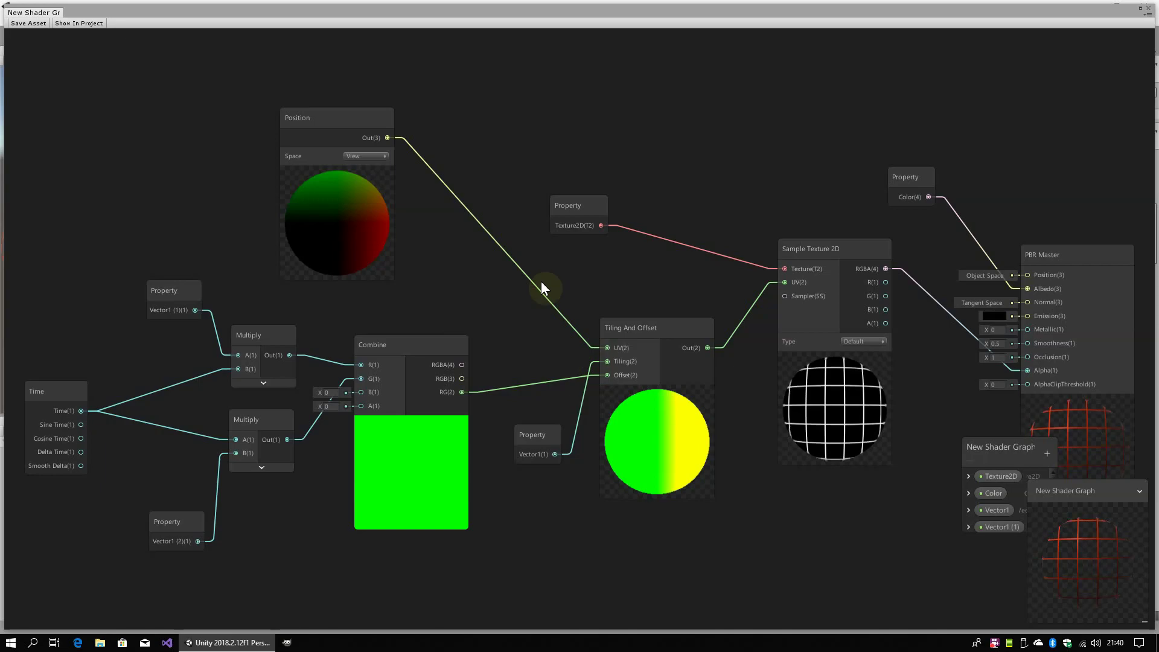
left_click_drag(1026, 451, 87, 61)
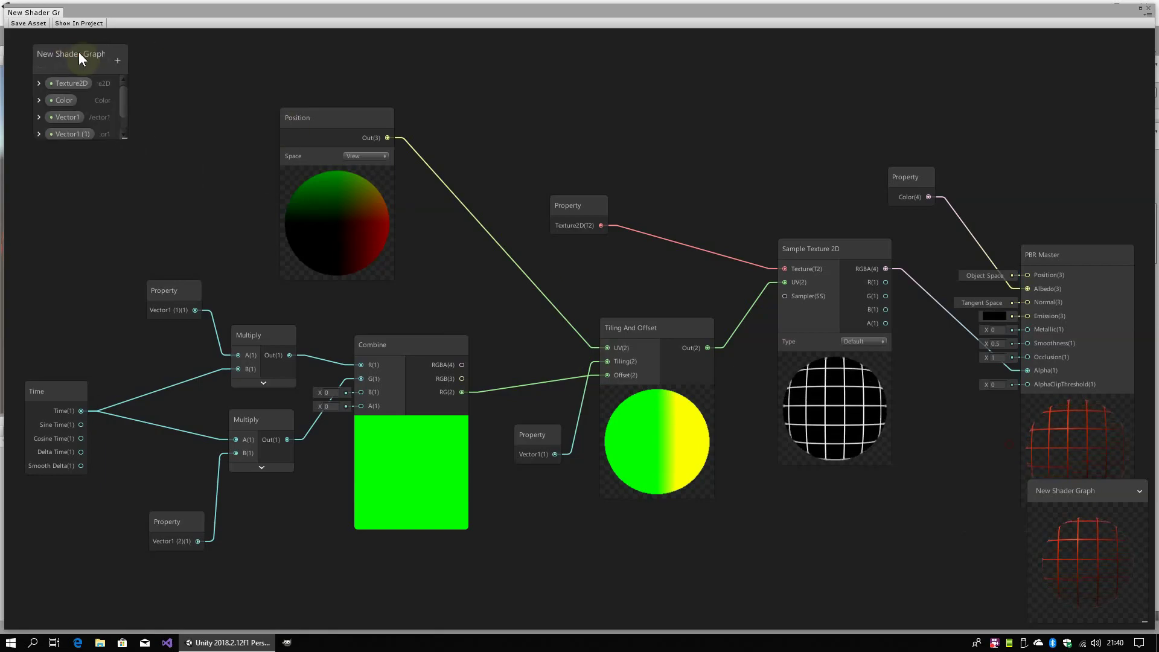
left_click_drag(113, 143, 104, 322)
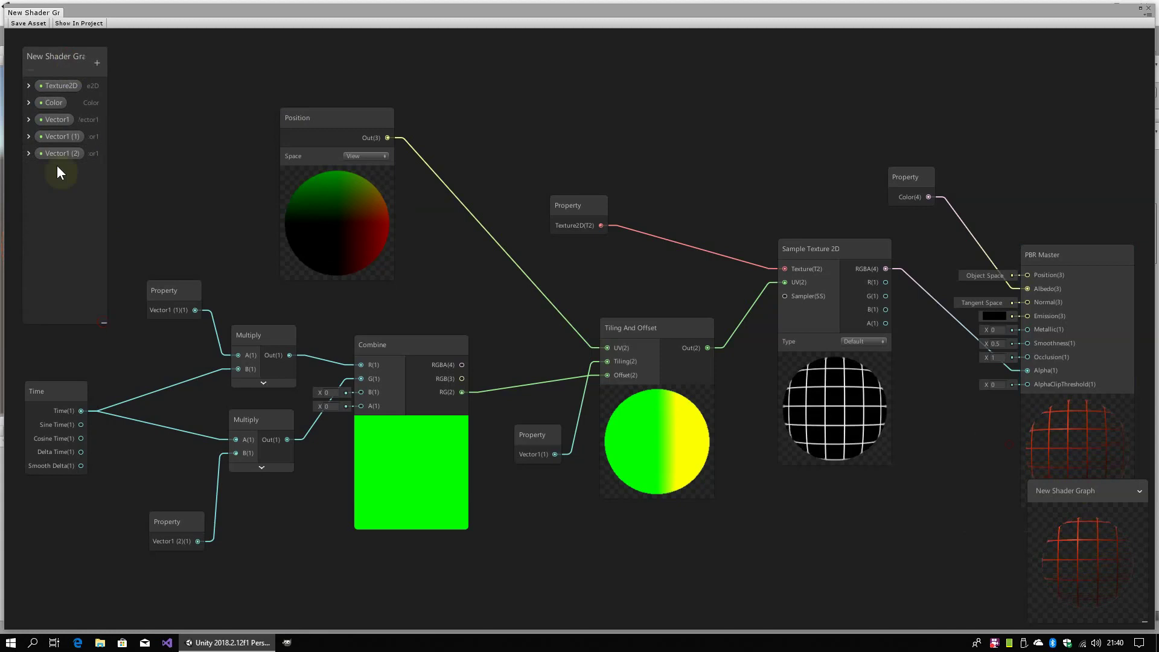
- Review Texture2D, Color and the three Vector1 properties, leaving every one collapsed
left_click(28, 86)
left_click(28, 85)
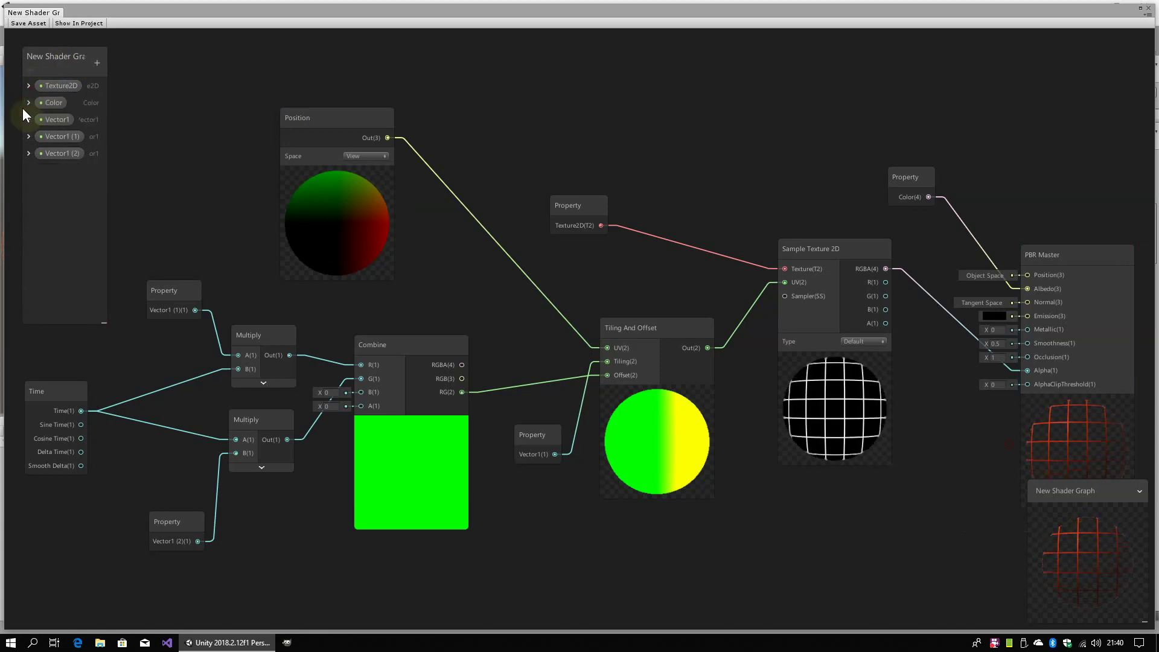
left_click(27, 104)
left_click(27, 104)
left_click(27, 120)
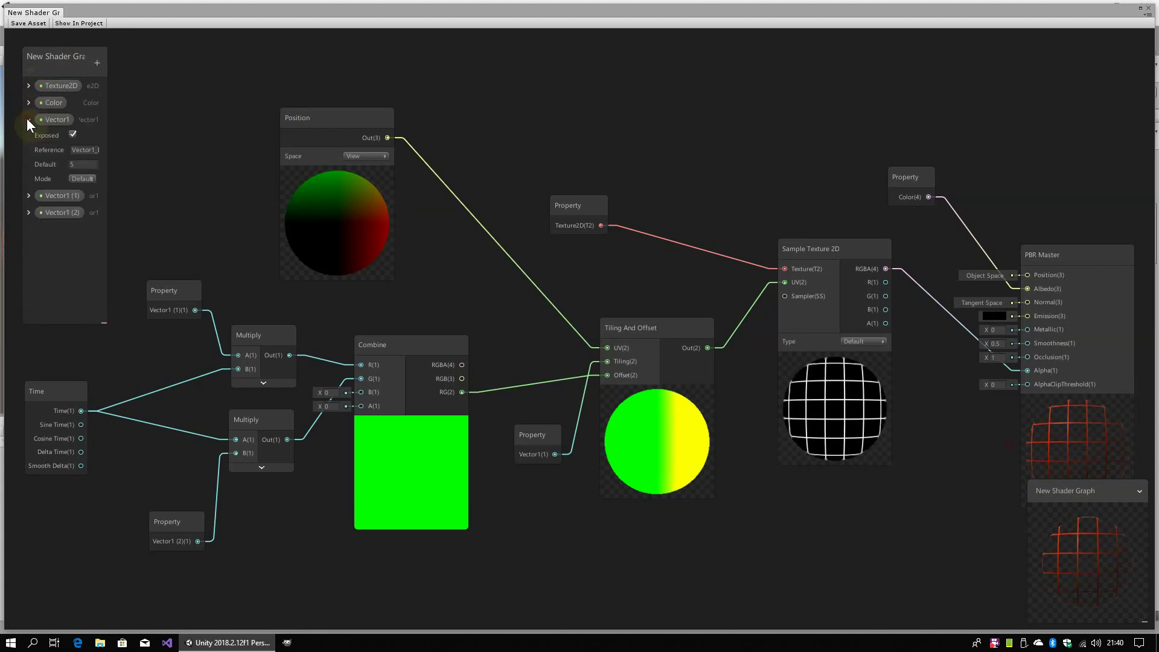
left_click(29, 196)
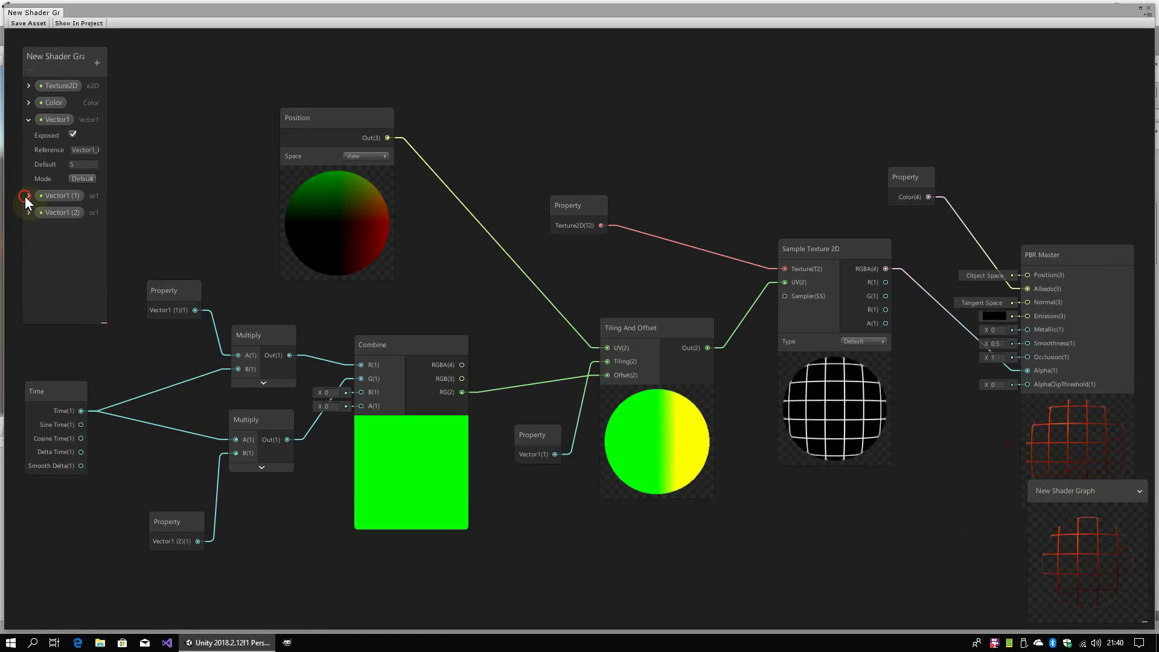
left_click(28, 272)
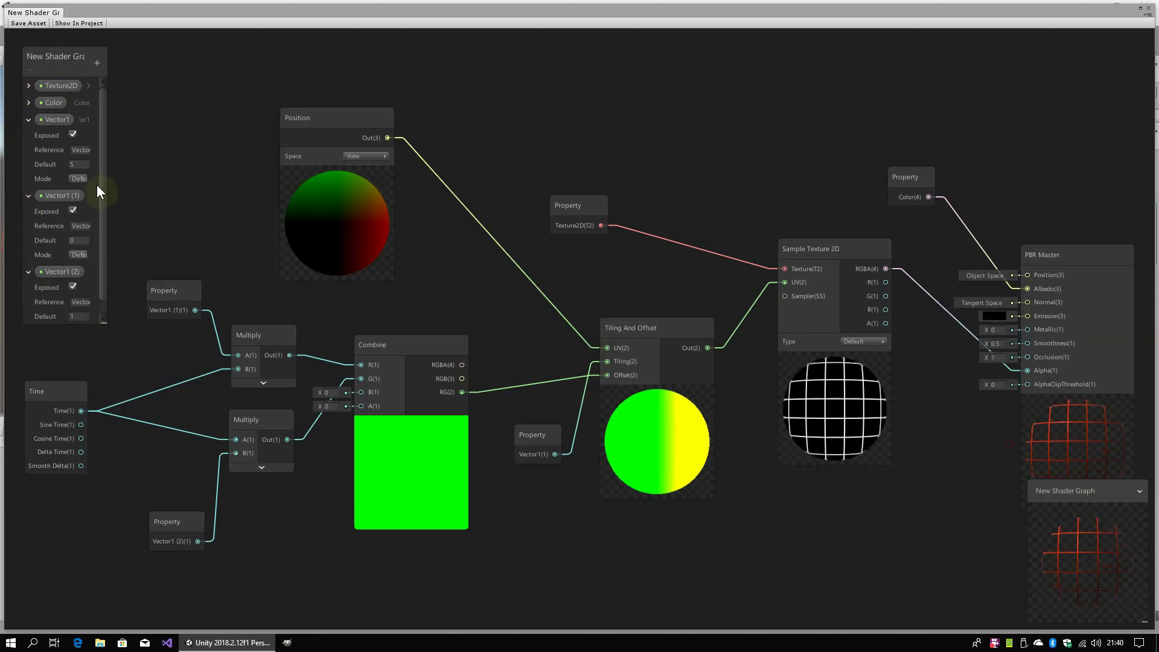
left_click(29, 120)
left_click(28, 137)
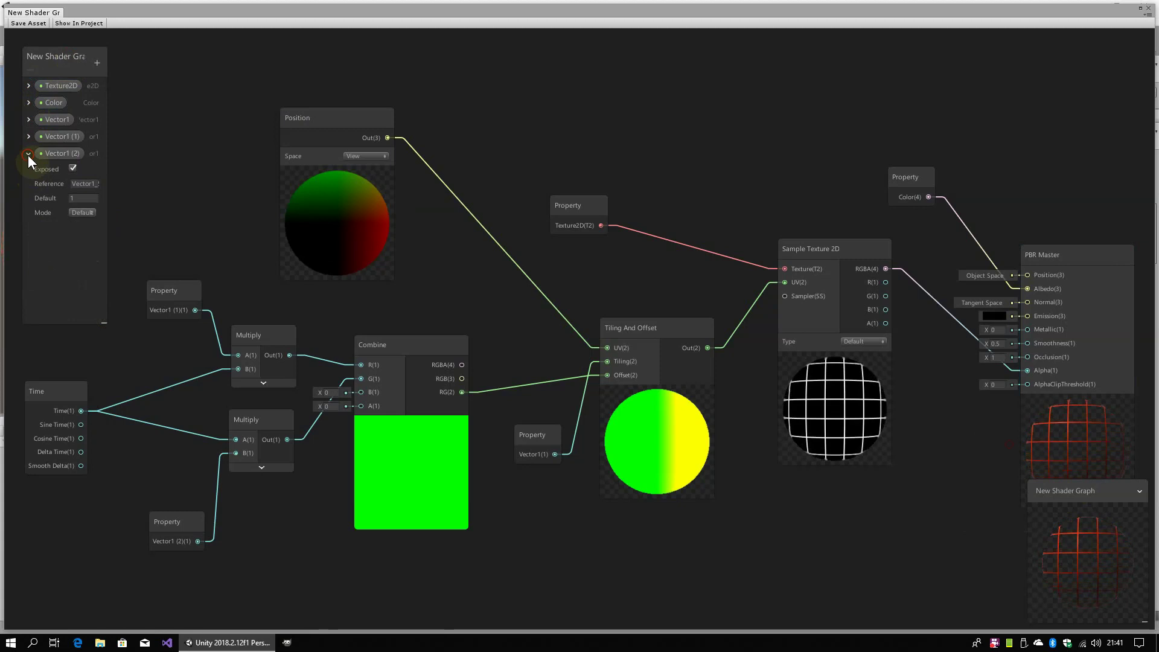
left_click(27, 154)
- Shrink the blackboard to fit its rows and zoom in on the graph
left_click_drag(53, 49, 36, 31)
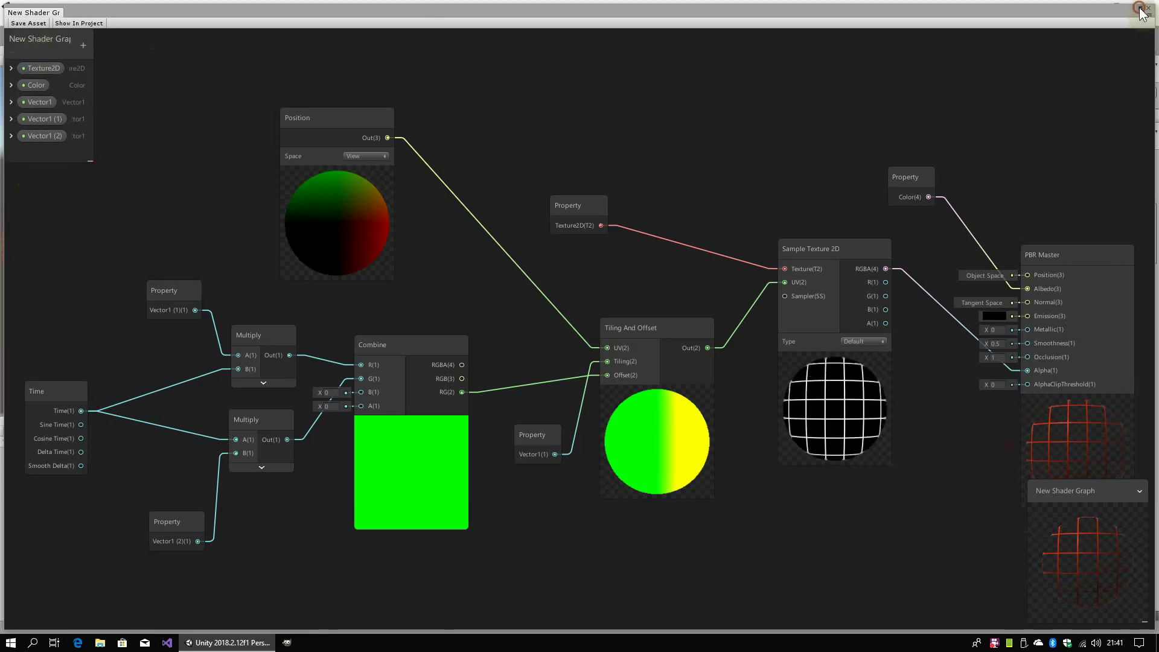
scroll(621, 306, "up", 1)
scroll(682, 271, "up", 1)
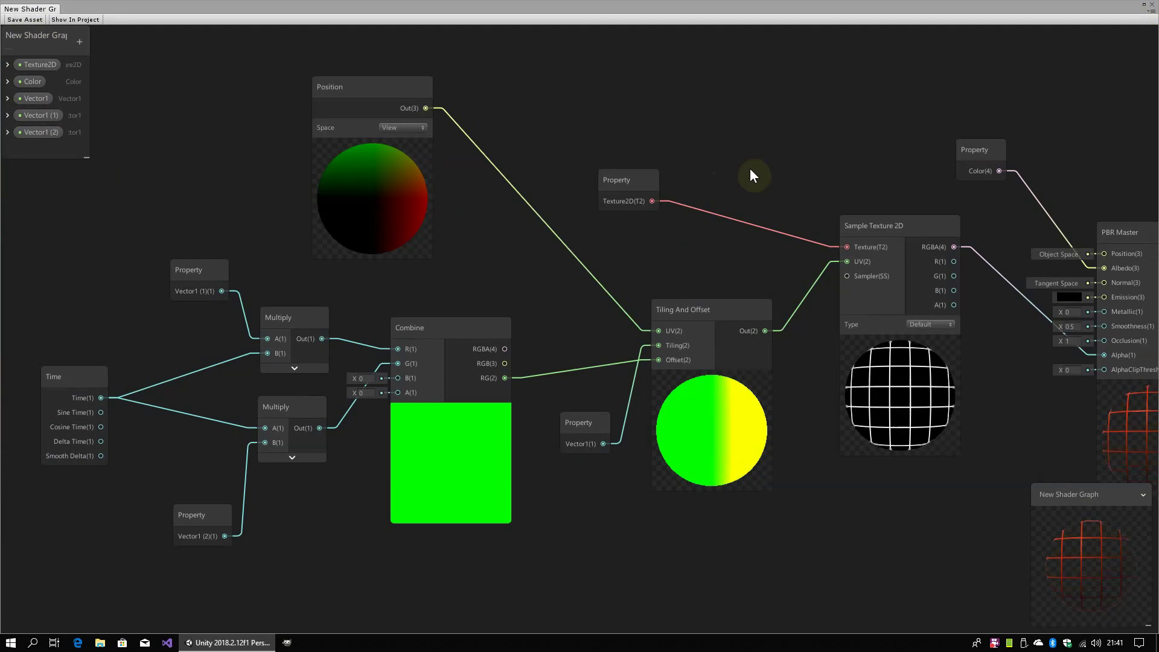
middle_click_drag(777, 170, 770, 172)
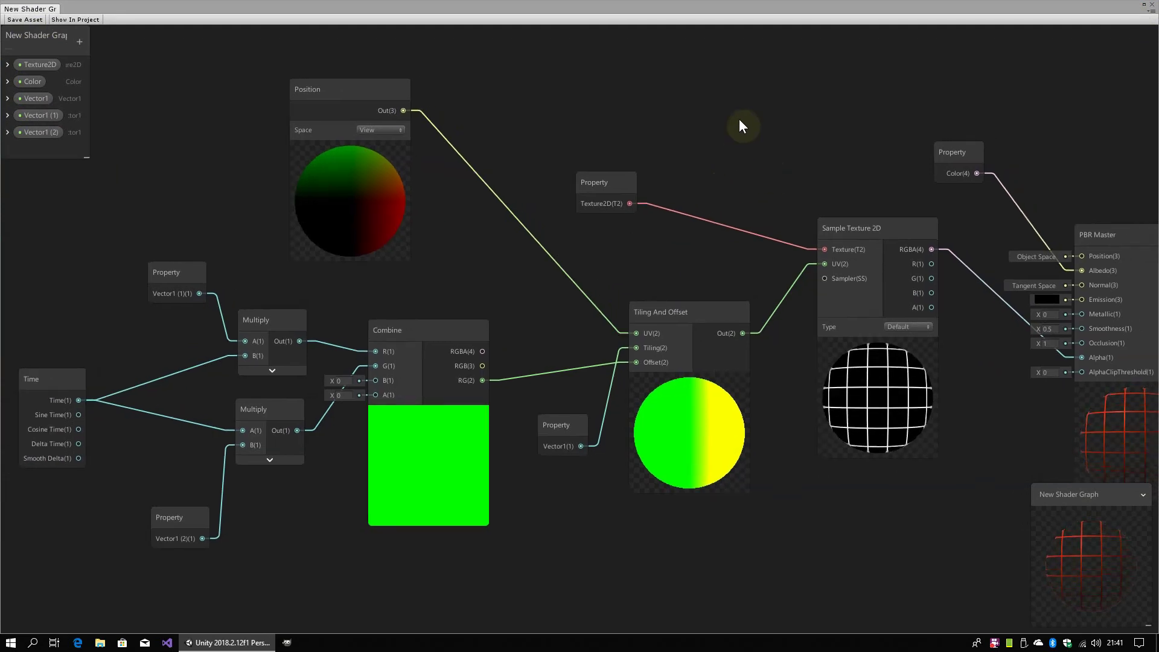